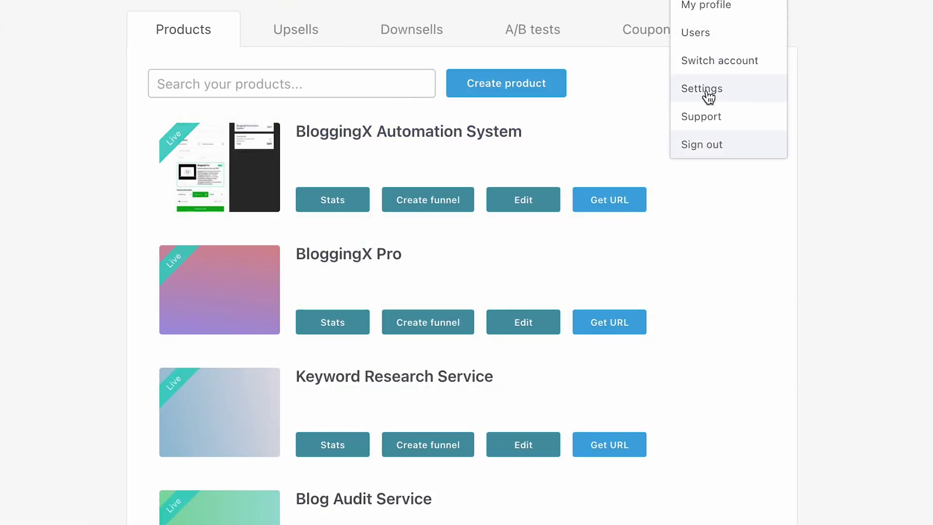
Open the Stripe integration page in the ThriveCart settings and the Stripe entry in the store's list of payment methods
left_click(706, 96)
left_click(248, 194)
left_click(252, 277)
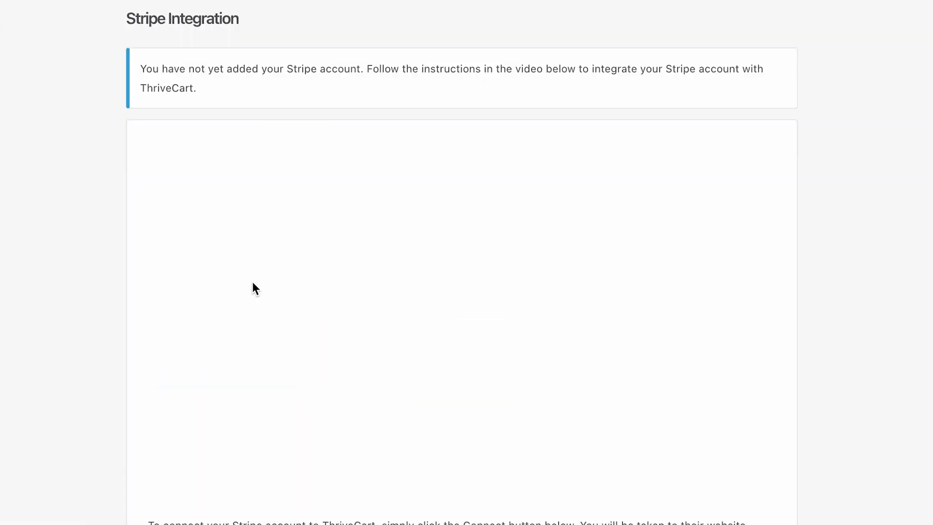
scroll(427, 399, "down", 4)
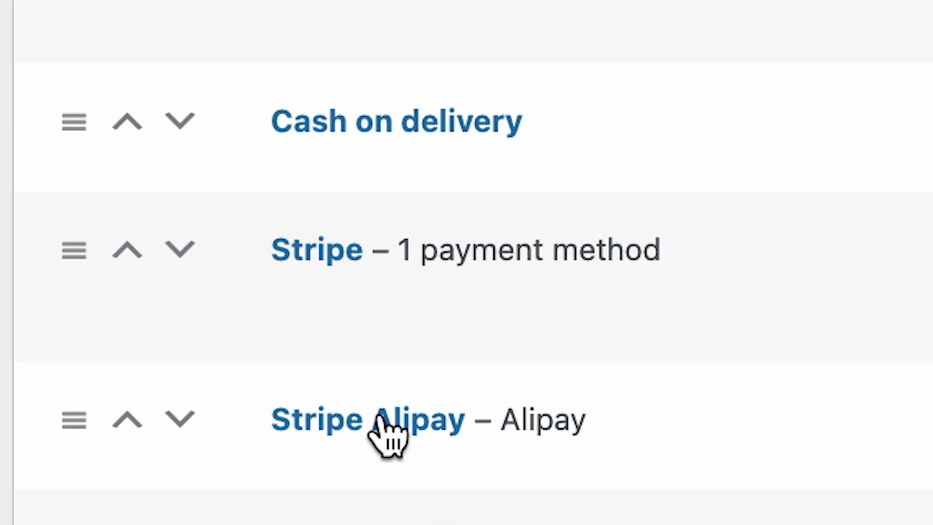
left_click(299, 253)
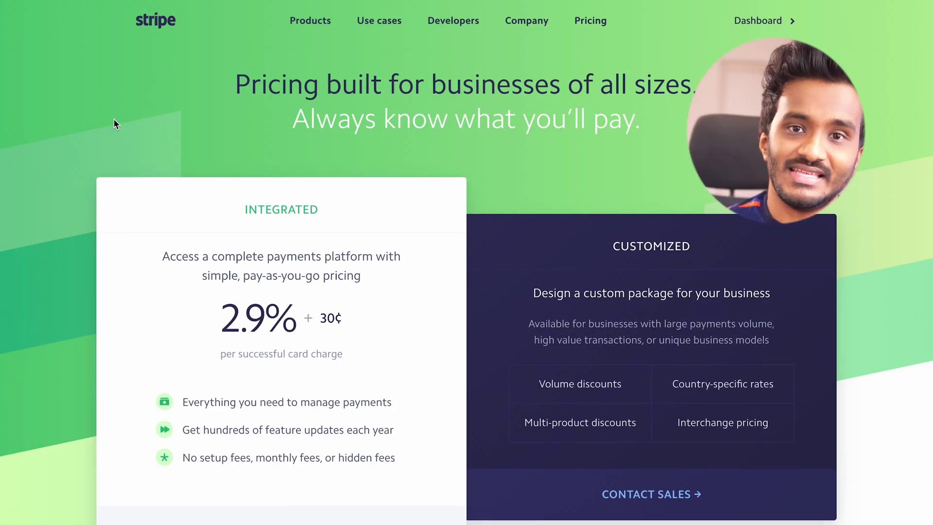
Examine Stripe's integrated pay-as-you-go pricing and highlight the fee per successful card charge
scroll(114, 125, "down", 3)
scroll(114, 125, "down", 1)
scroll(114, 125, "up", 1)
left_click_drag(221, 162, 342, 161)
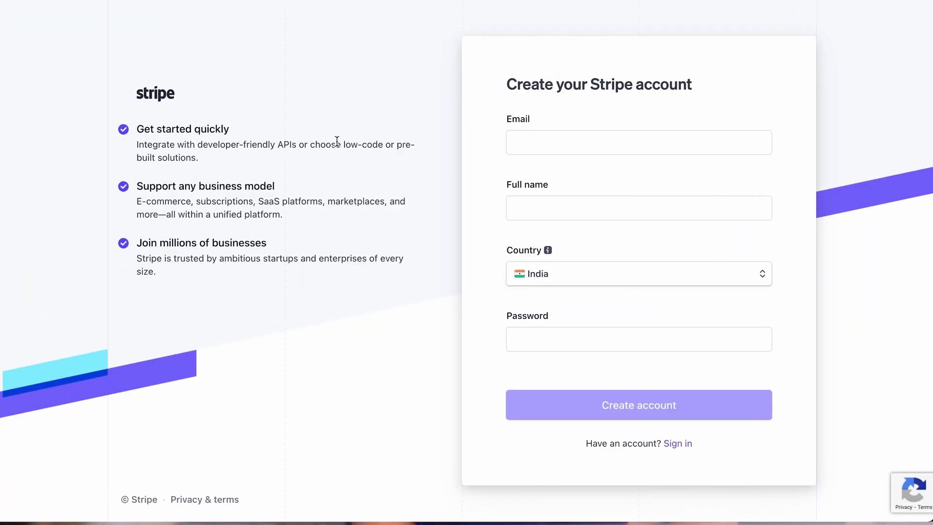
Fill in the Stripe sign-up form's email and full name from the saved suggestion and set the country to United States
left_click(533, 148)
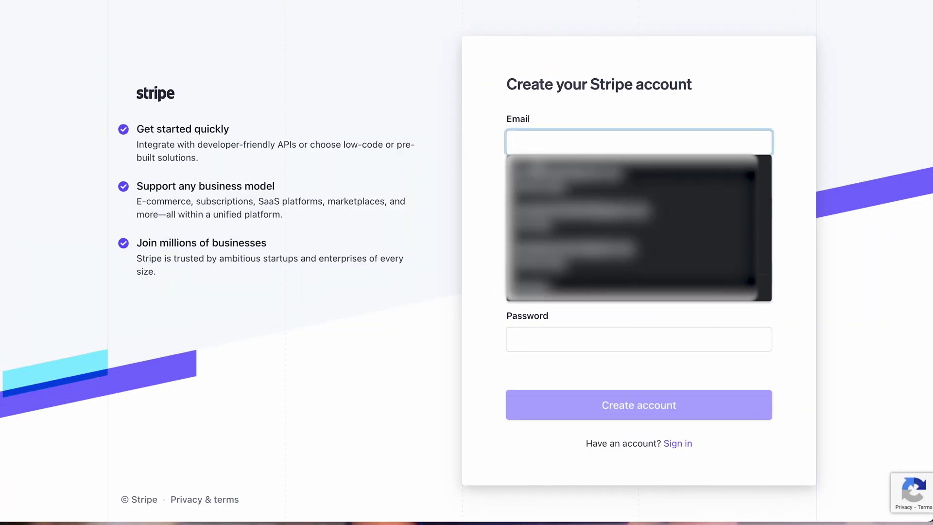
key("Down")
key("Return")
left_click(529, 279)
type("unite")
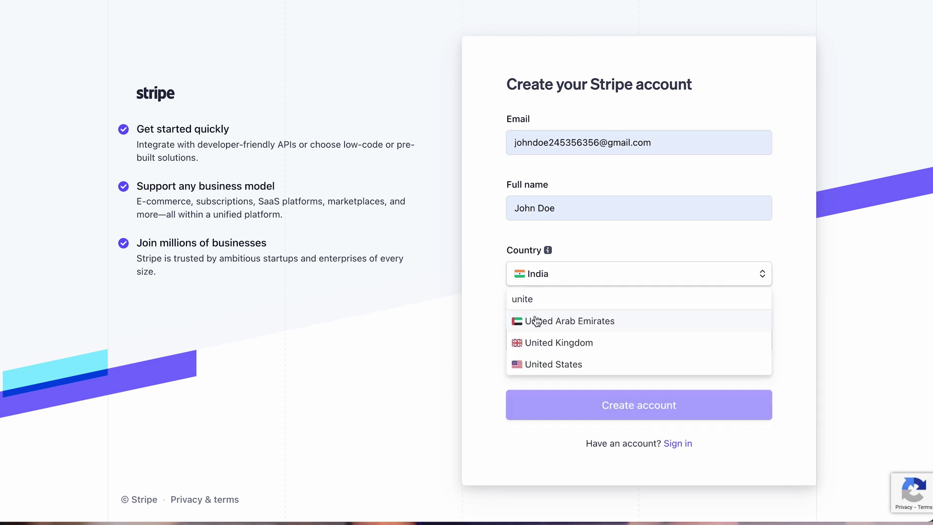
key("Return")
Enter the account password and submit the form to create the Stripe account
left_click(536, 343)
type("••••••••••••••")
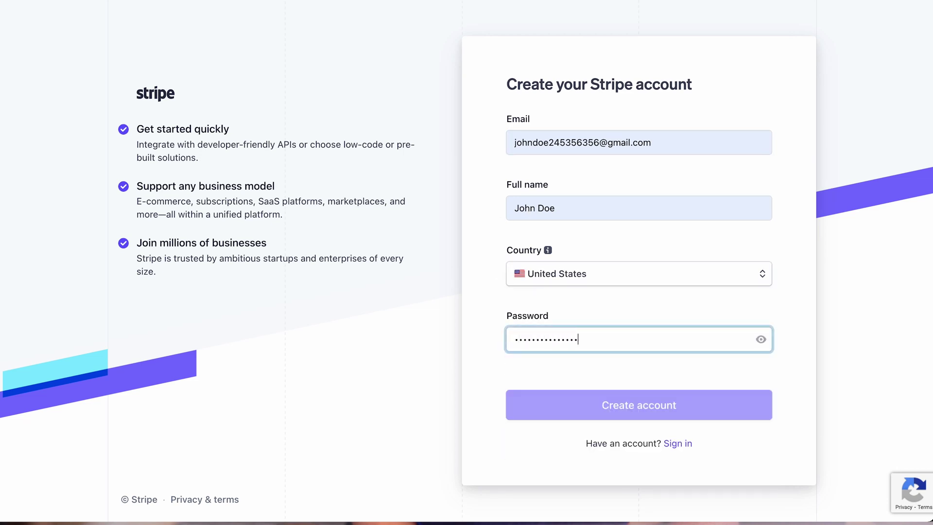
left_click(567, 408)
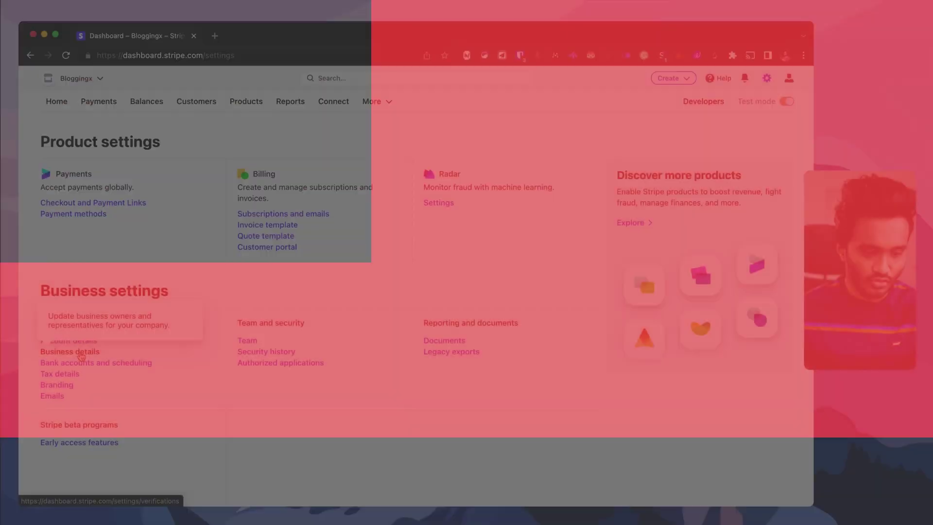
Open the business structure section of account activation and select United States and Maine for the registered business address
left_click(80, 353)
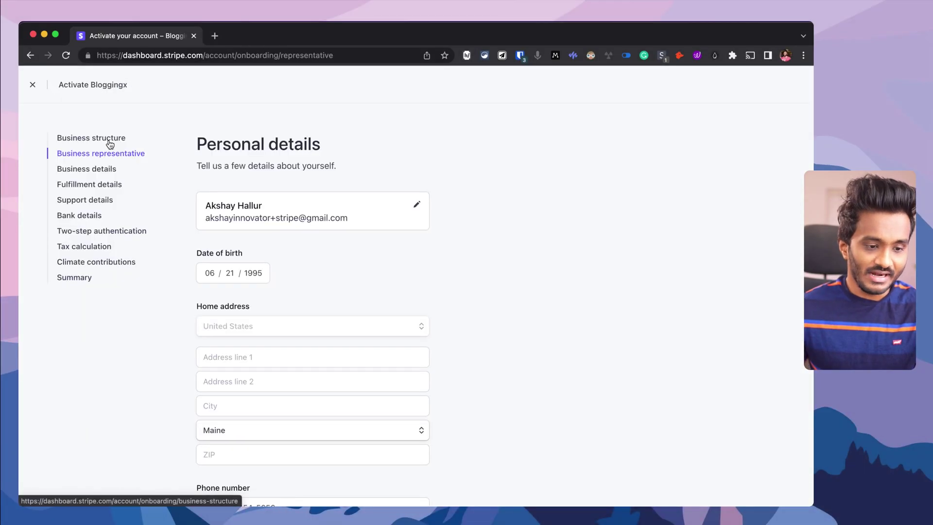
left_click(110, 139)
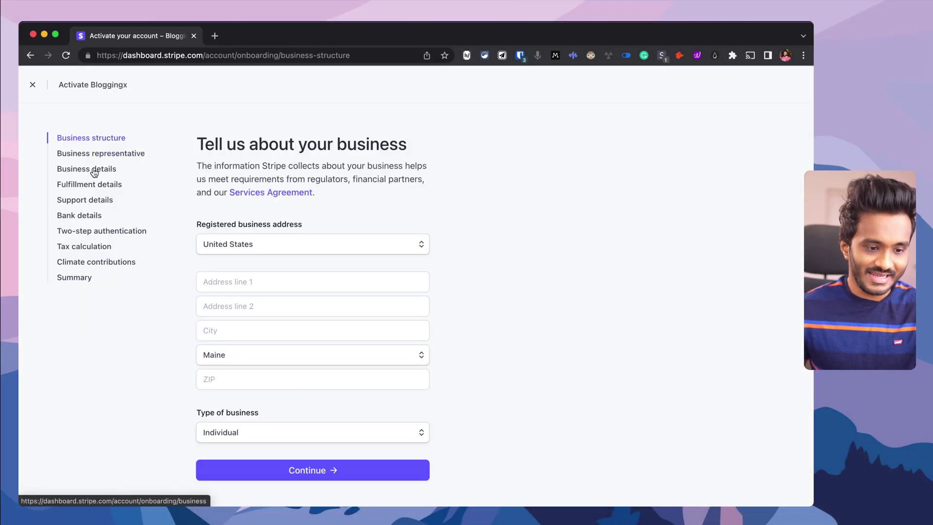
mouse_move(202, 223)
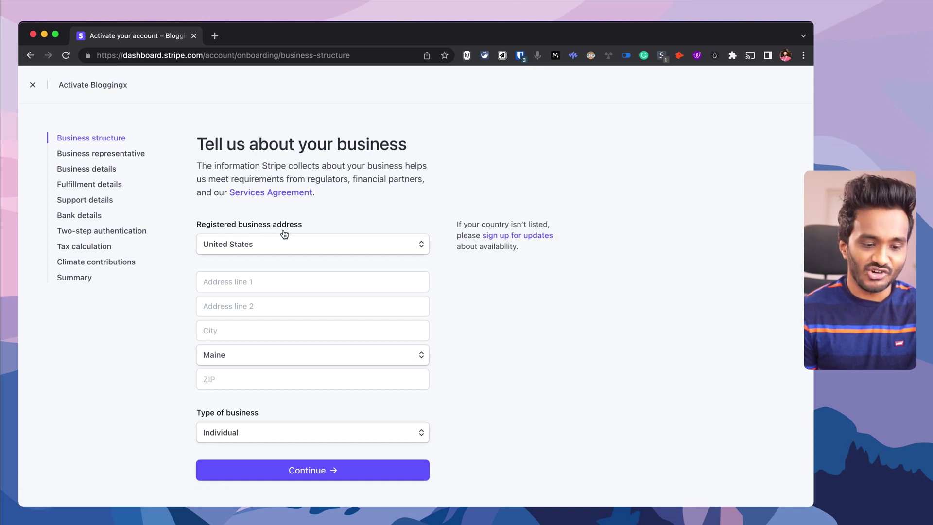
left_click(230, 247)
left_click(232, 252)
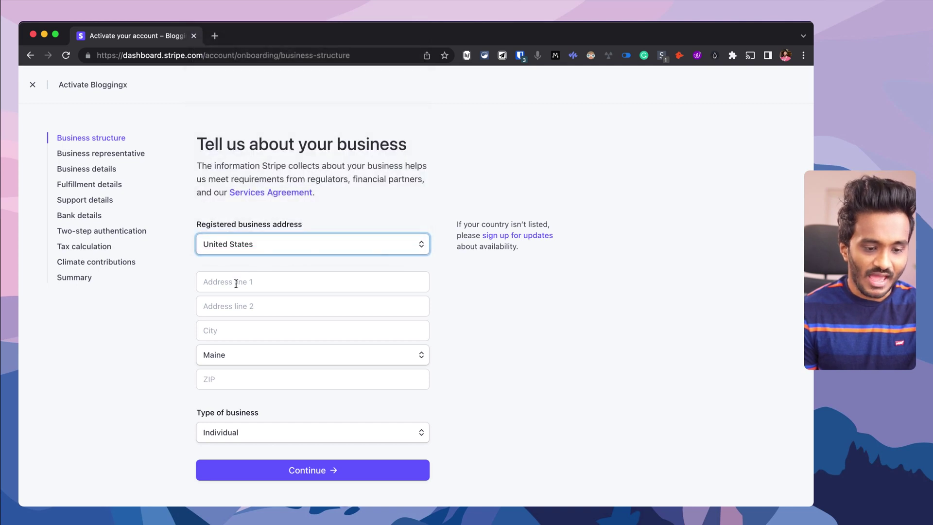
left_click(217, 354)
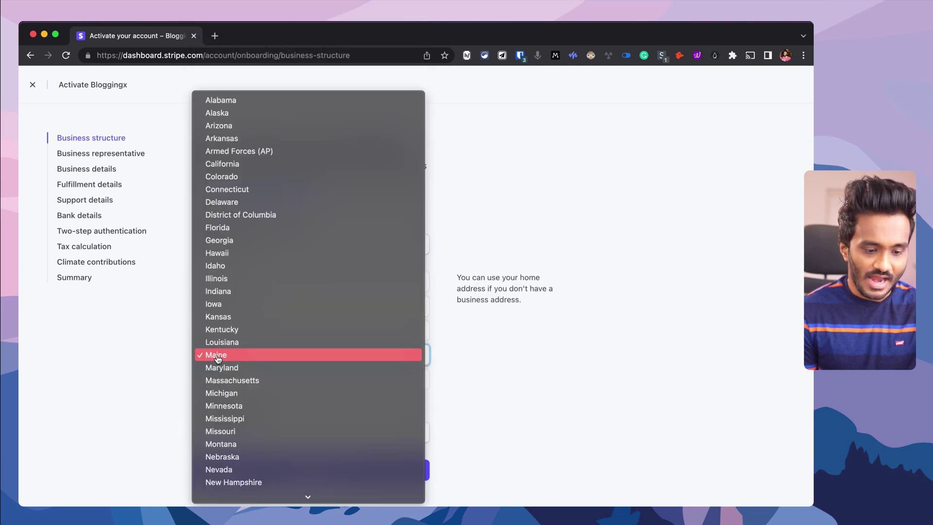
left_click(214, 355)
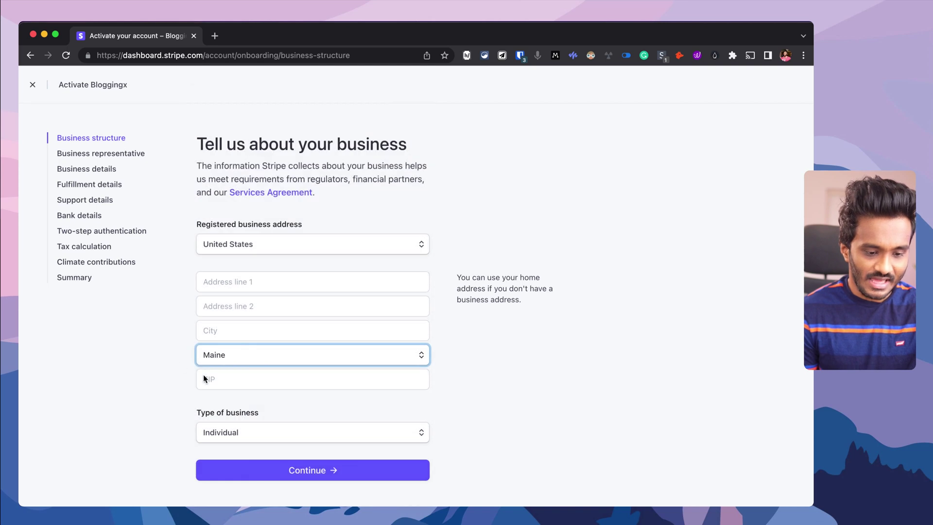
Look through the available types of business and keep Individual
scroll(215, 380, "down", 1)
left_click(216, 420)
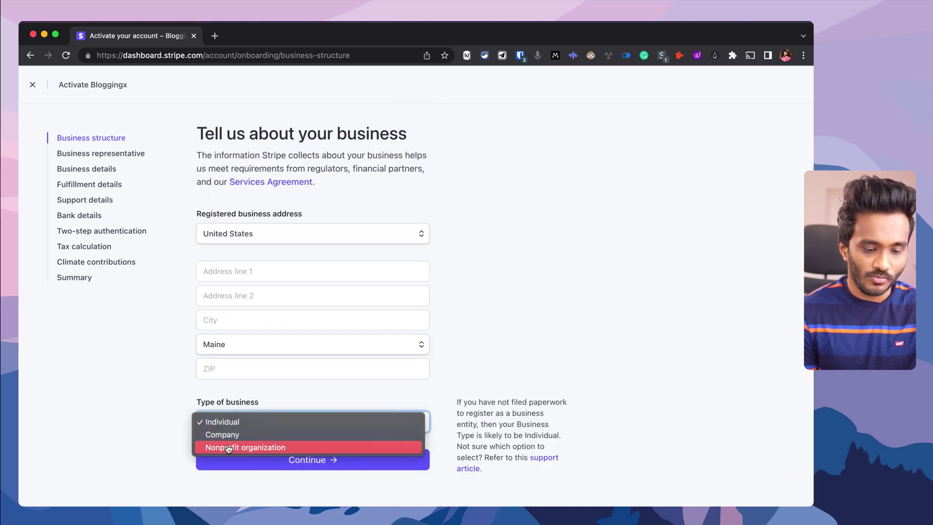
key("Escape")
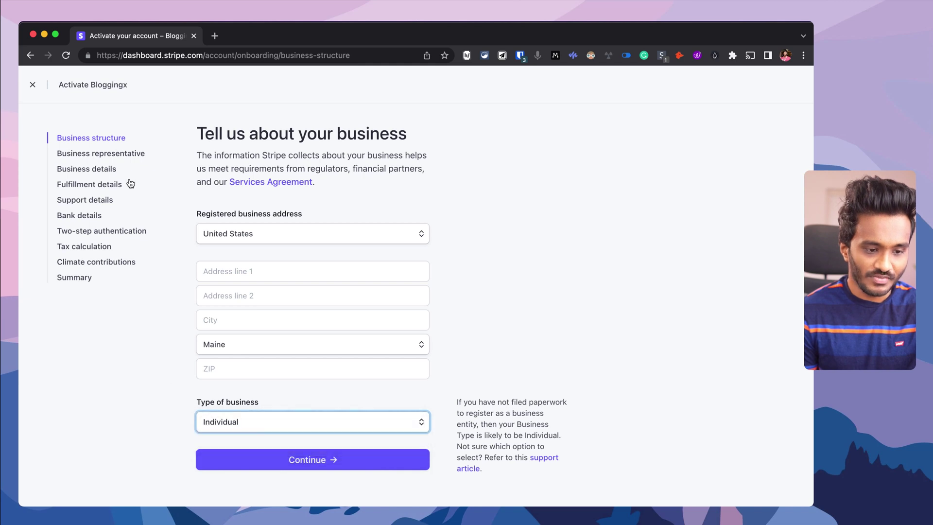
Review the business representative's personal details, from date of birth and home address down to the Social Security number field
left_click(107, 158)
left_click(121, 156)
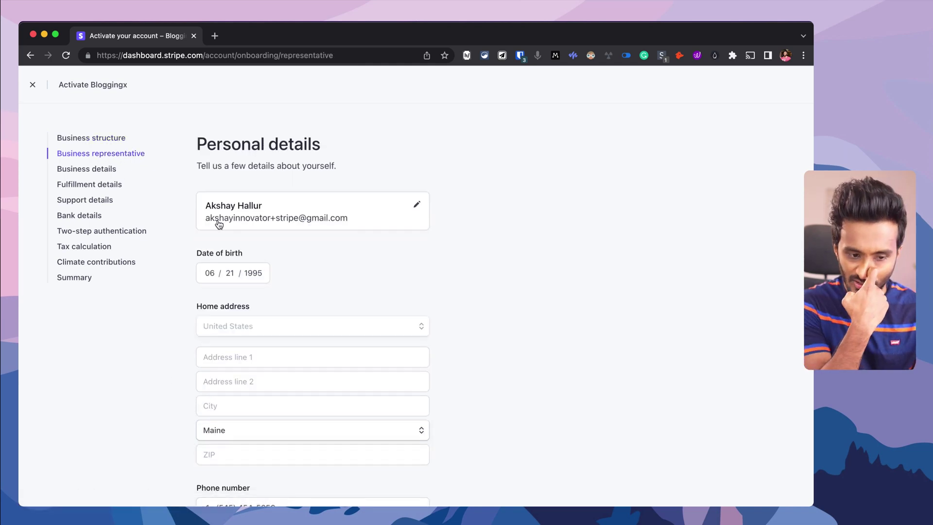
scroll(236, 288, "down", 3)
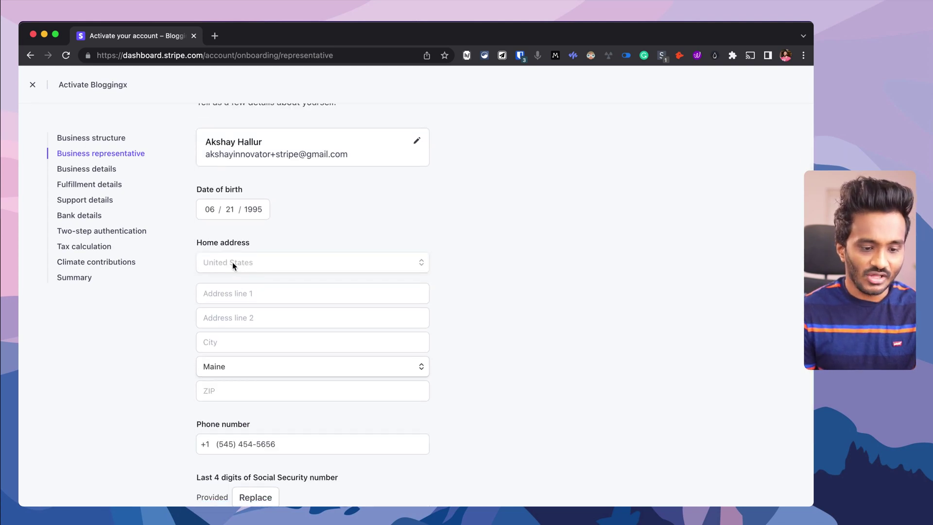
scroll(233, 264, "down", 3)
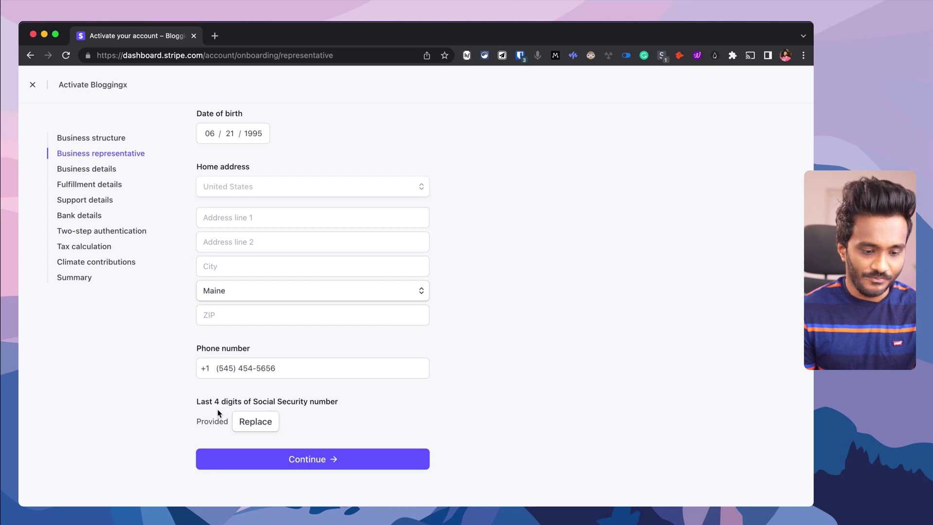
Review the business details section and open the fulfillment details section
left_click(88, 169)
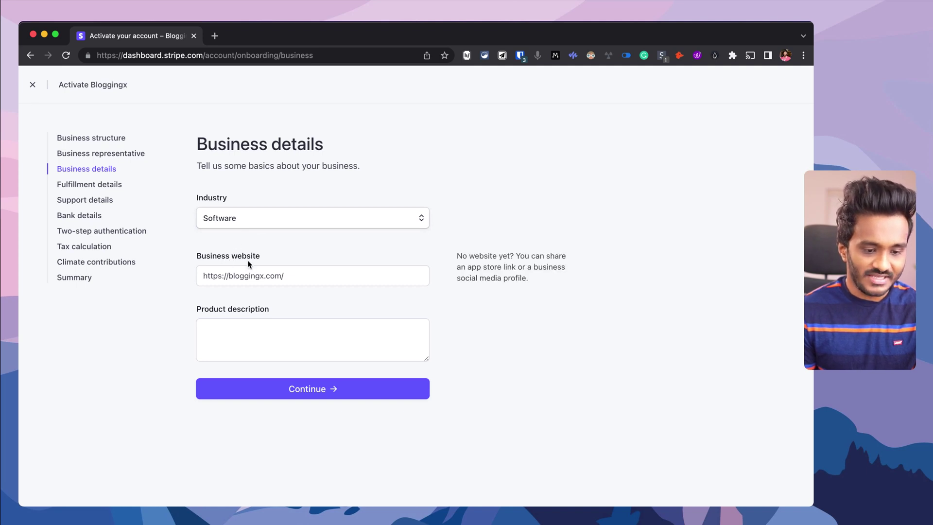
left_click(105, 186)
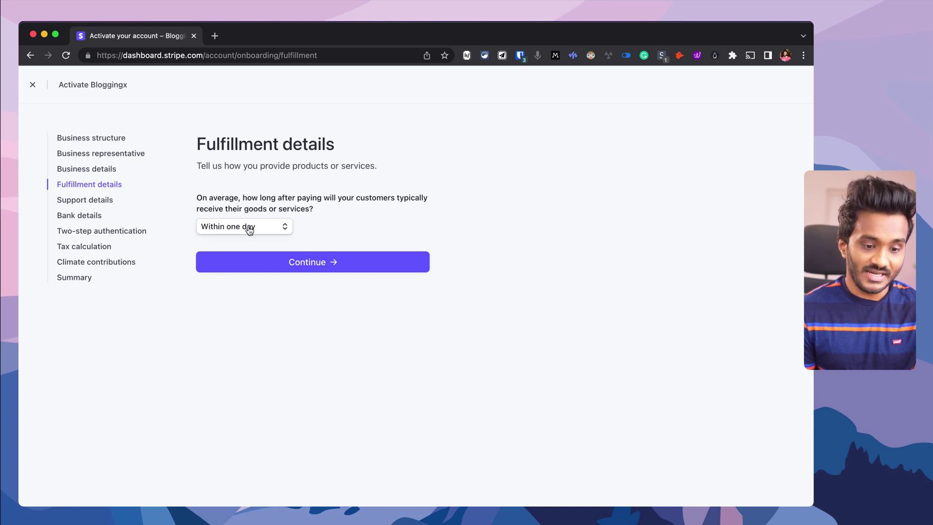
Review the customer support details and highlight the statement descriptor BLOGGINGX.COM
left_click(102, 203)
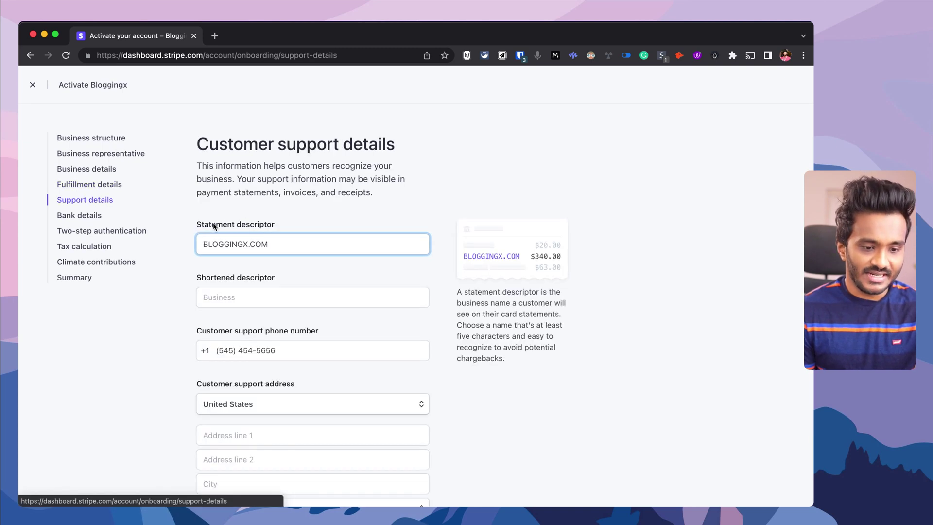
scroll(247, 233, "down", 1)
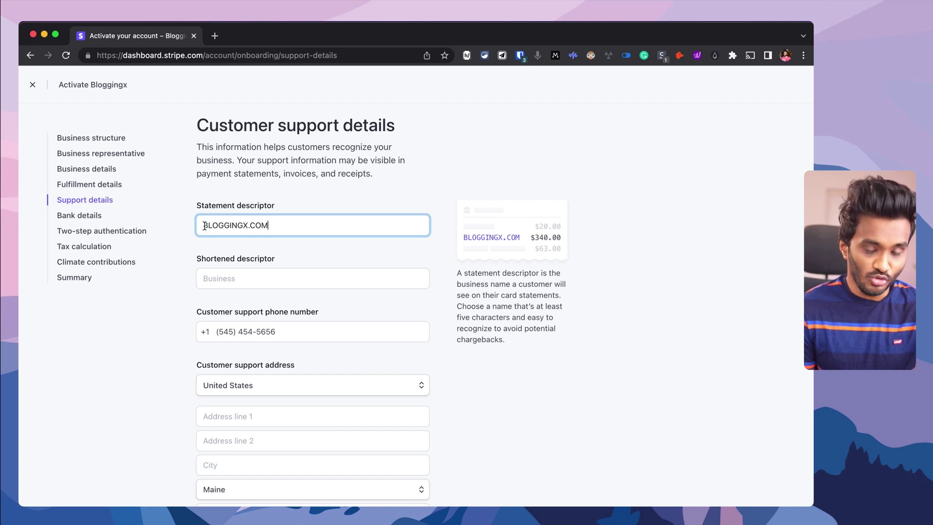
left_click_drag(204, 225, 282, 224)
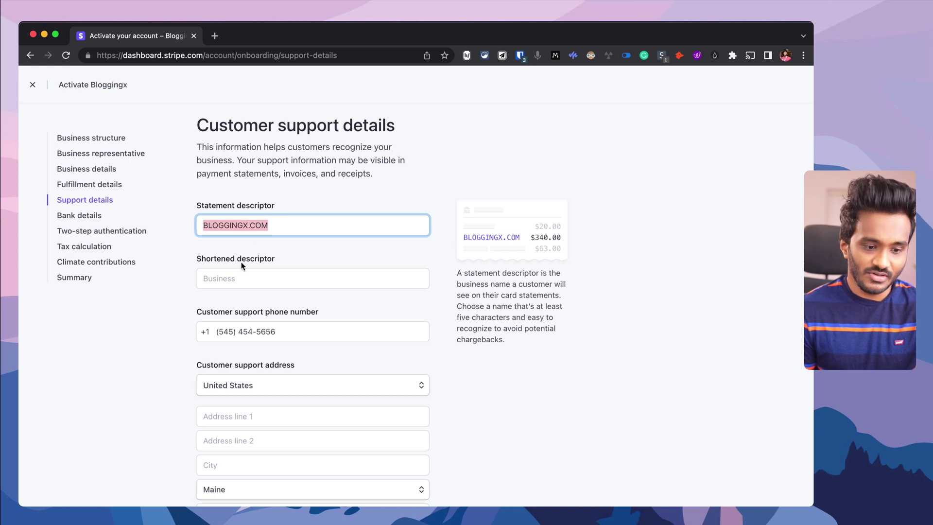
scroll(241, 265, "down", 2)
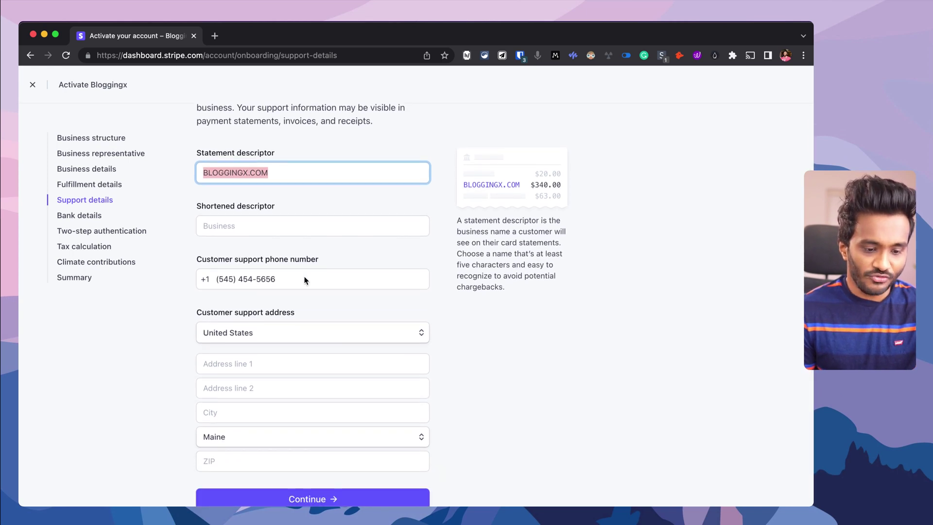
scroll(272, 296, "down", 2)
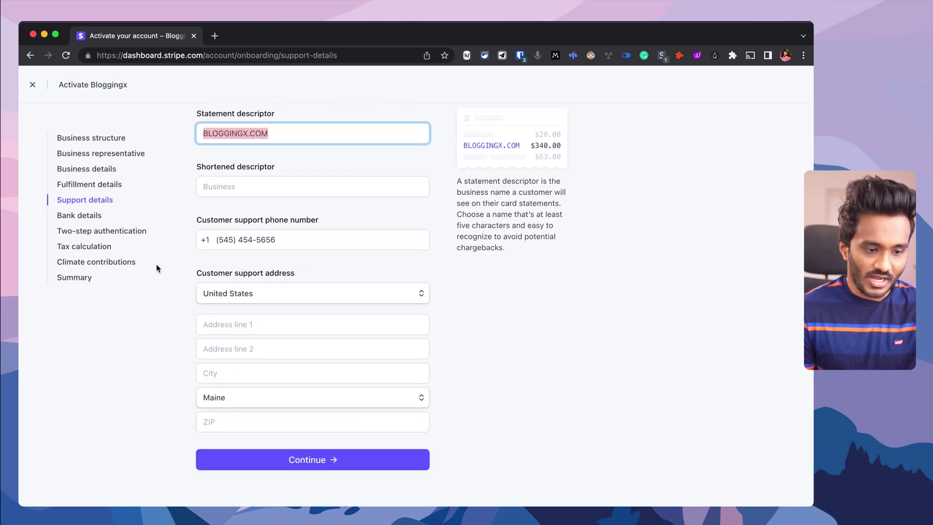
Open the bank details section and choose Chase as the bank to link for payouts
left_click(81, 215)
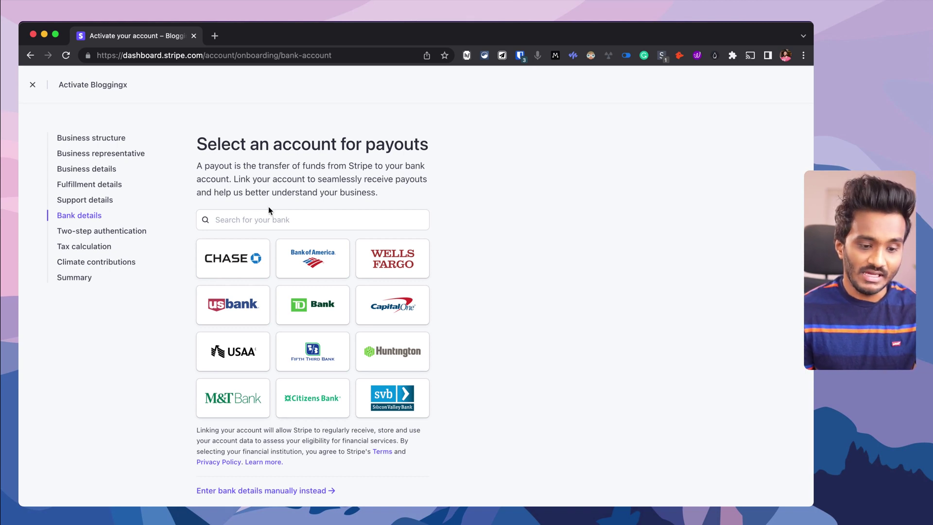
scroll(167, 379, "down", 1)
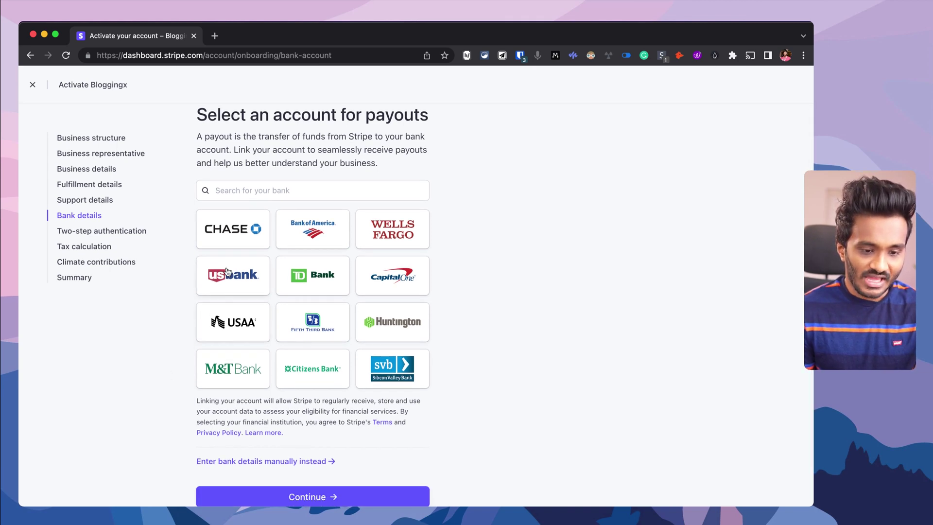
left_click(241, 231)
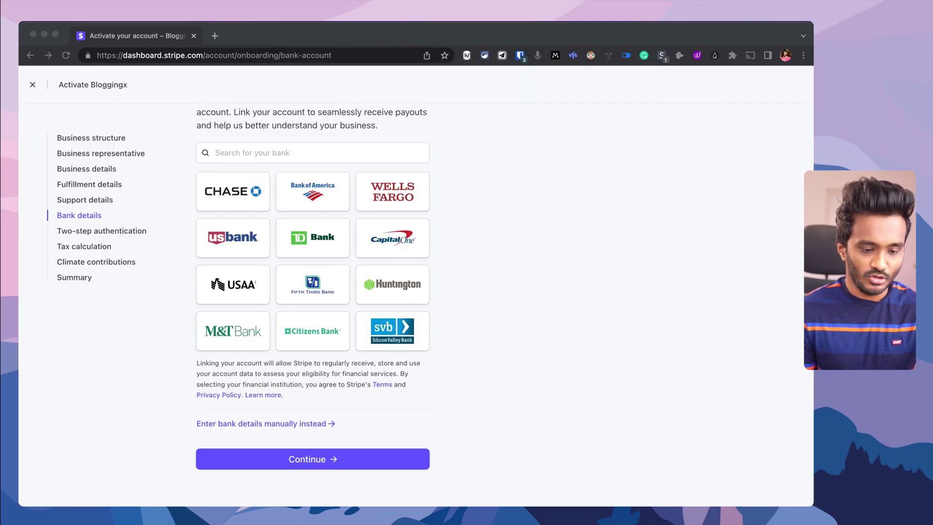
View the form for entering bank account details manually and close it without filling it in
left_click(264, 425)
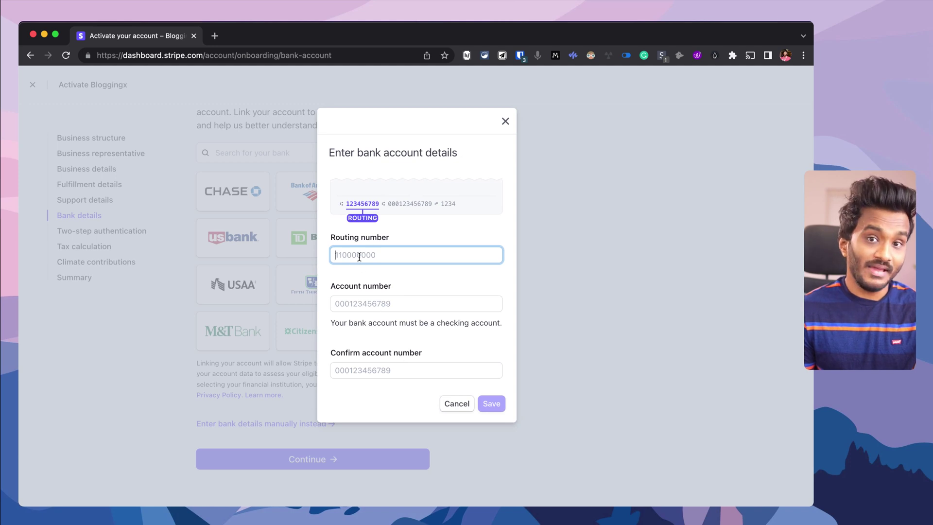
left_click(505, 129)
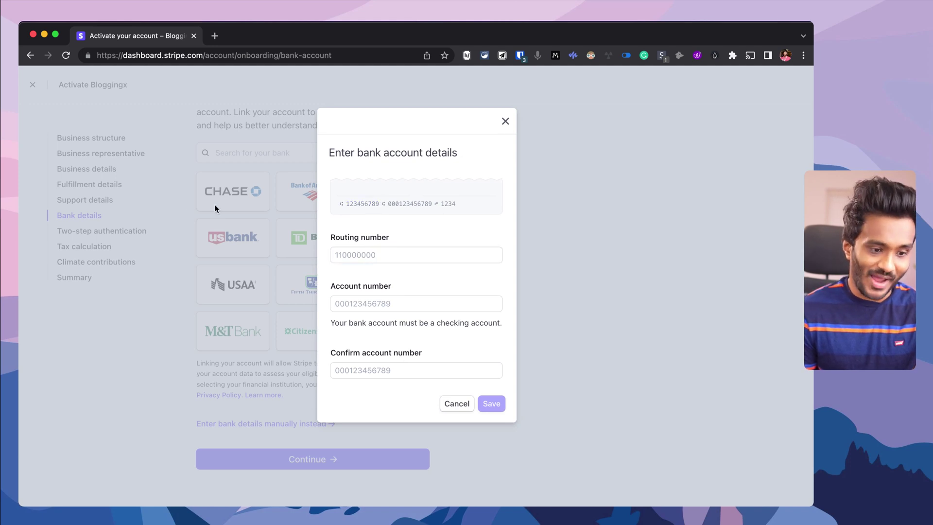
left_click(505, 123)
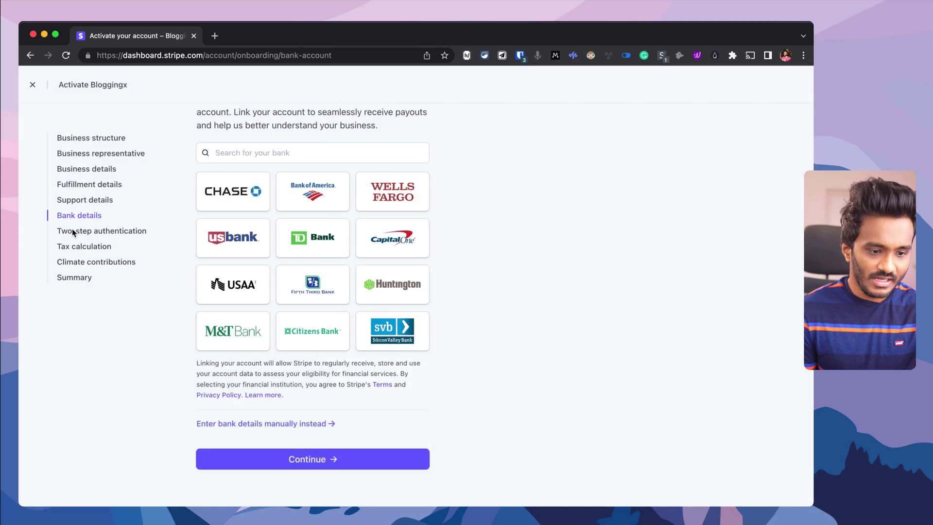
Check the two-step authentication options and set the sales tax product category to Software as a service (SaaS) - personal use
left_click(80, 231)
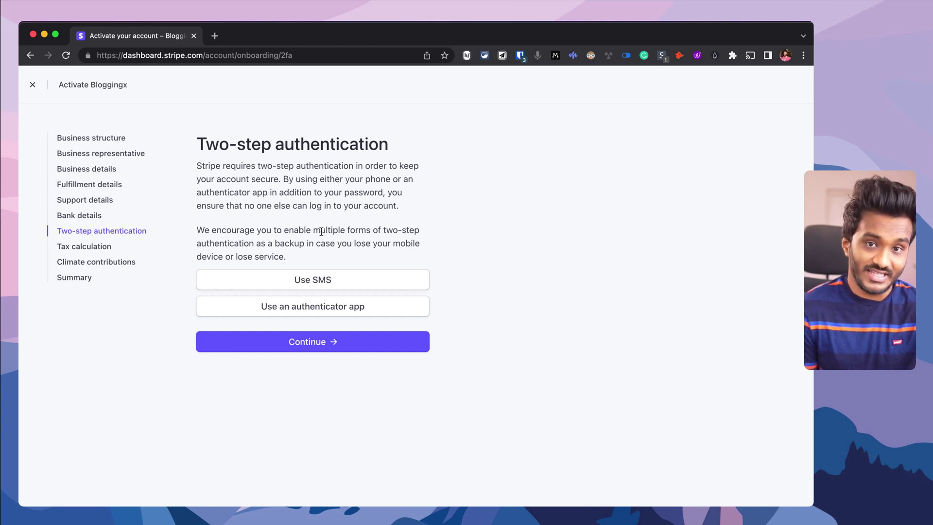
left_click(105, 248)
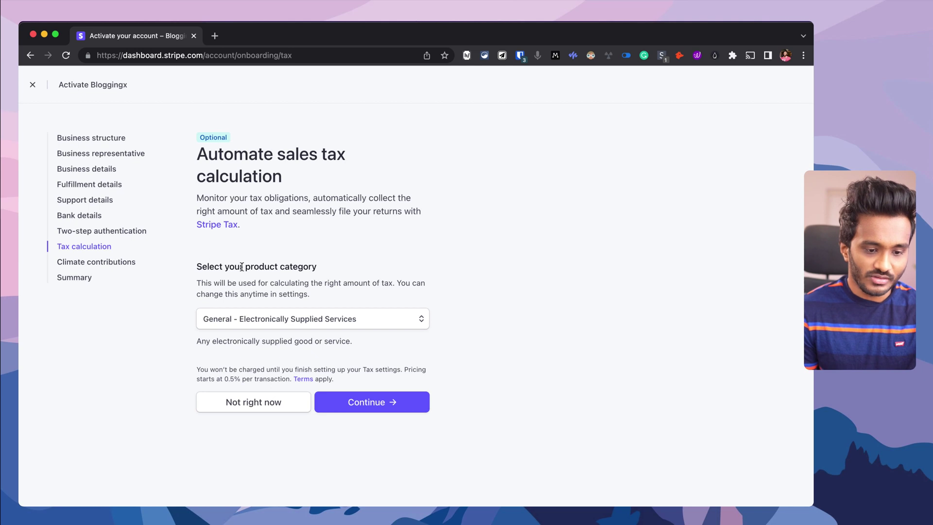
left_click(289, 319)
left_click(262, 392)
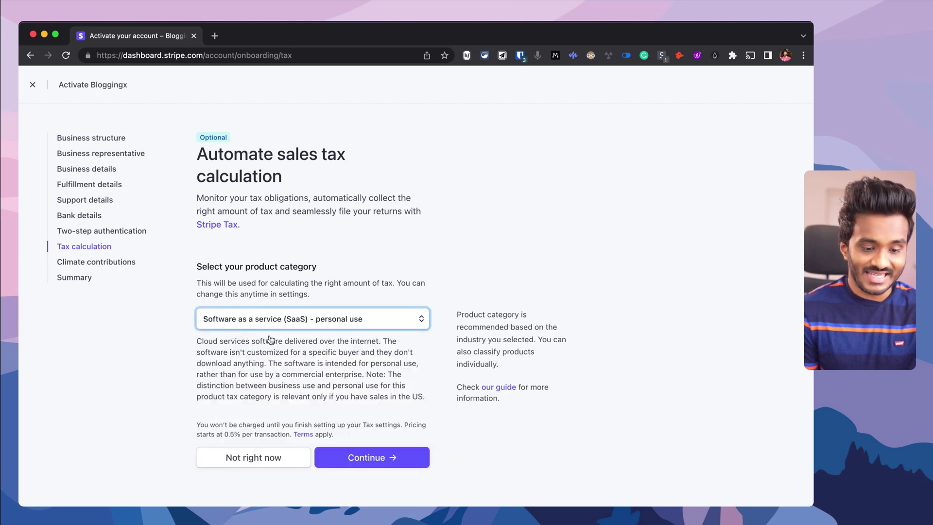
Confirm the sales tax product category and review the activation summary through to the submission section
left_click(340, 457)
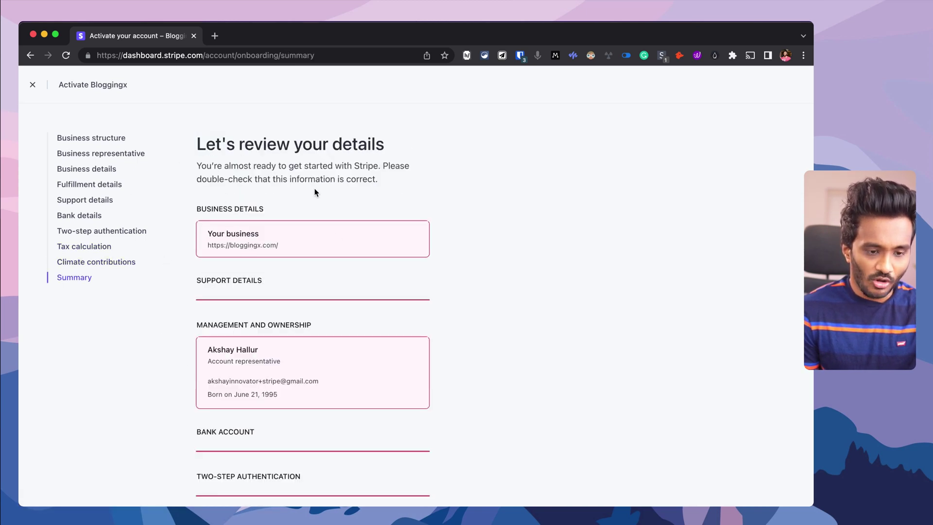
scroll(322, 392, "down", 7)
scroll(316, 378, "up", 7)
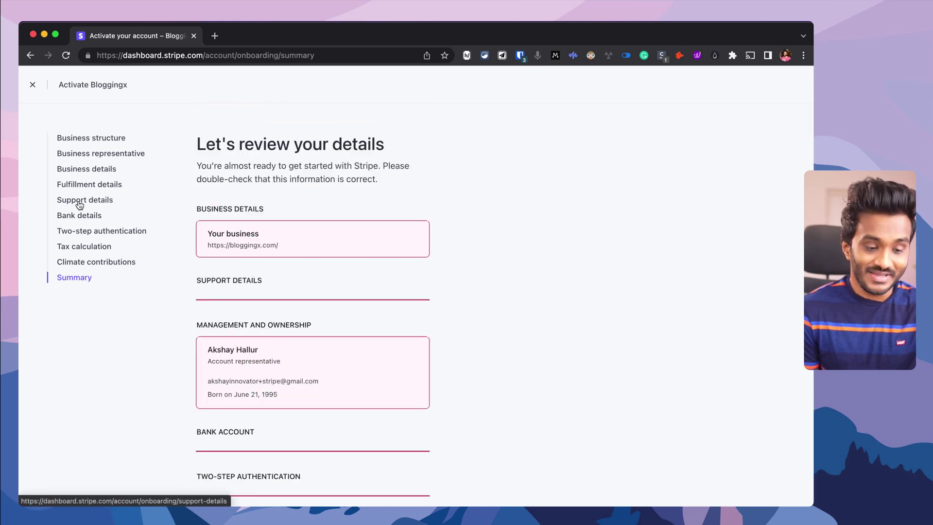
scroll(266, 298, "down", 6)
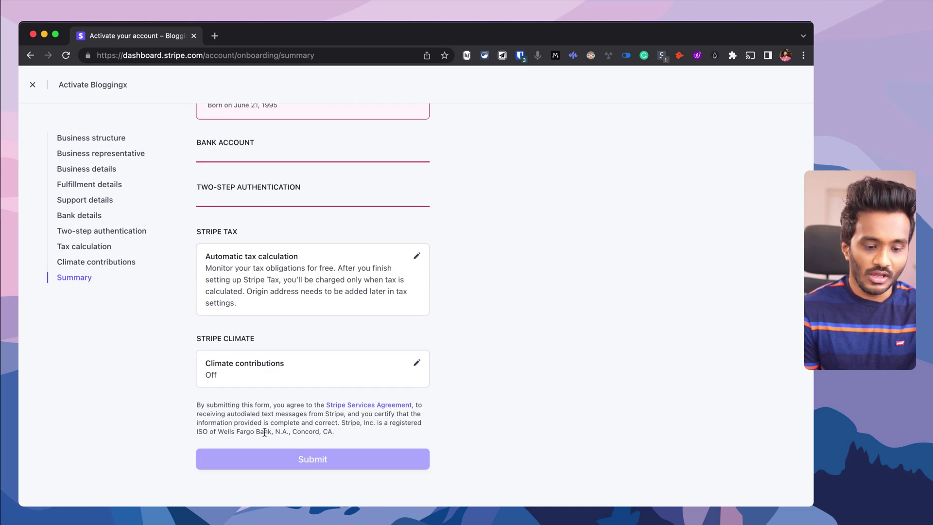
scroll(264, 432, "up", 7)
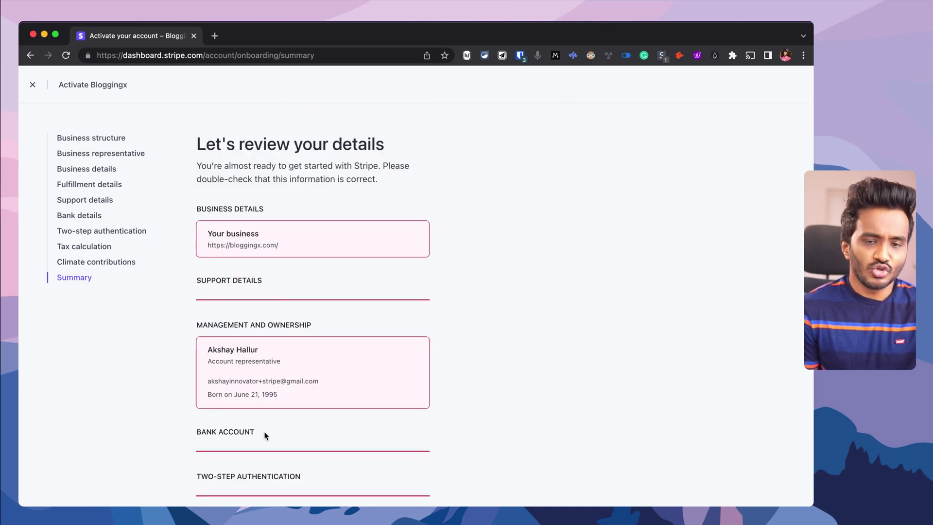
Leave the activation form, view the bank account entry form in the payout settings and close it without filling it in
left_click(32, 89)
left_click(121, 362)
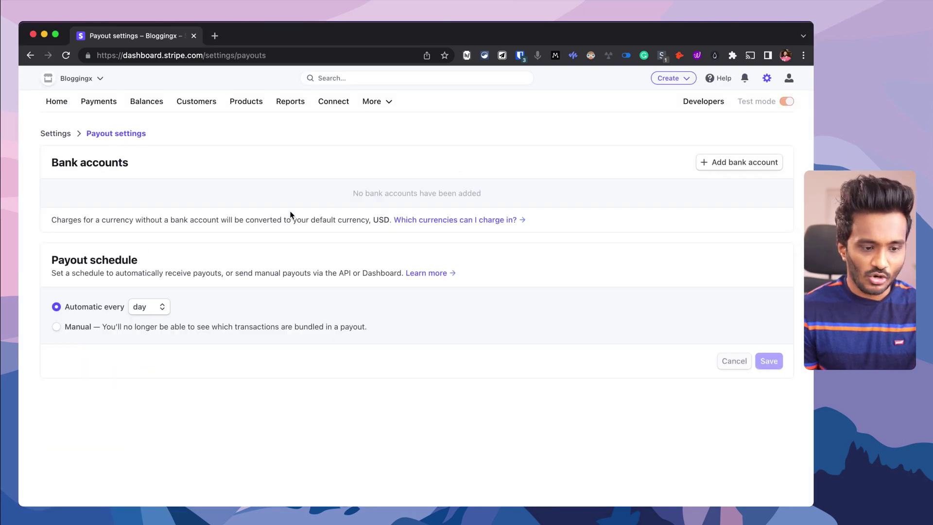
left_click(740, 161)
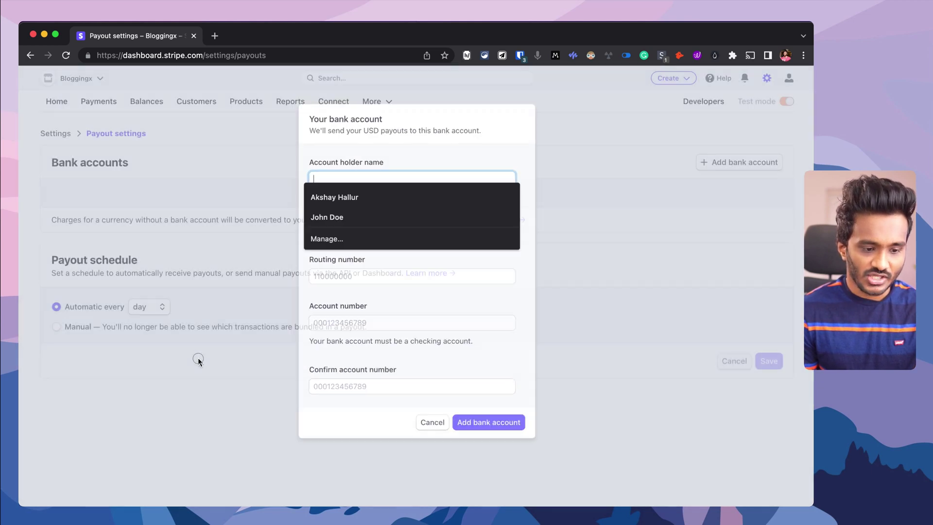
left_click(197, 357)
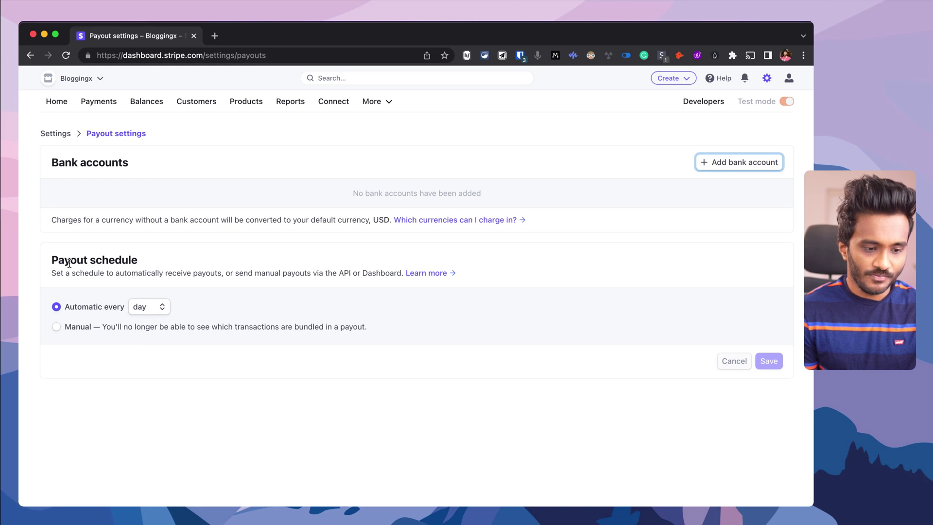
Try an automatic payout schedule of every month on the 1st and the manual payout option
left_click(144, 316)
left_click(151, 332)
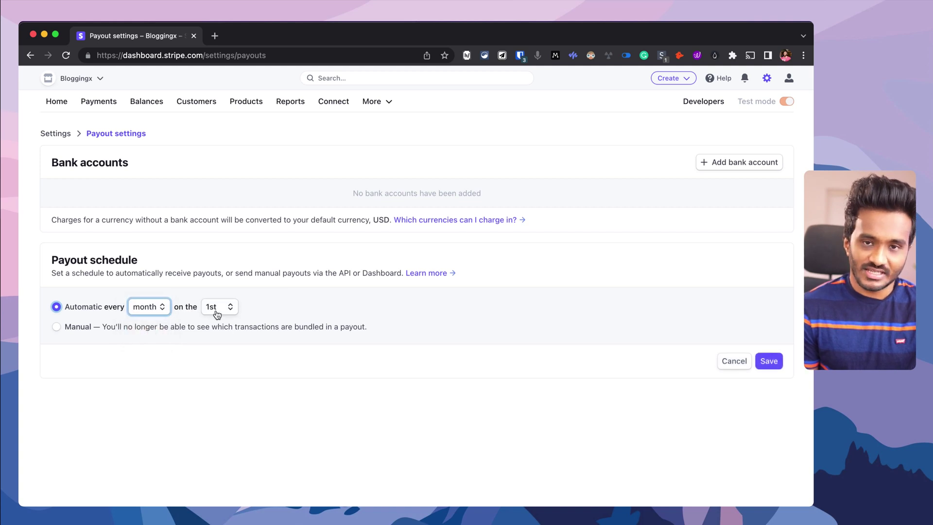
left_click(93, 330)
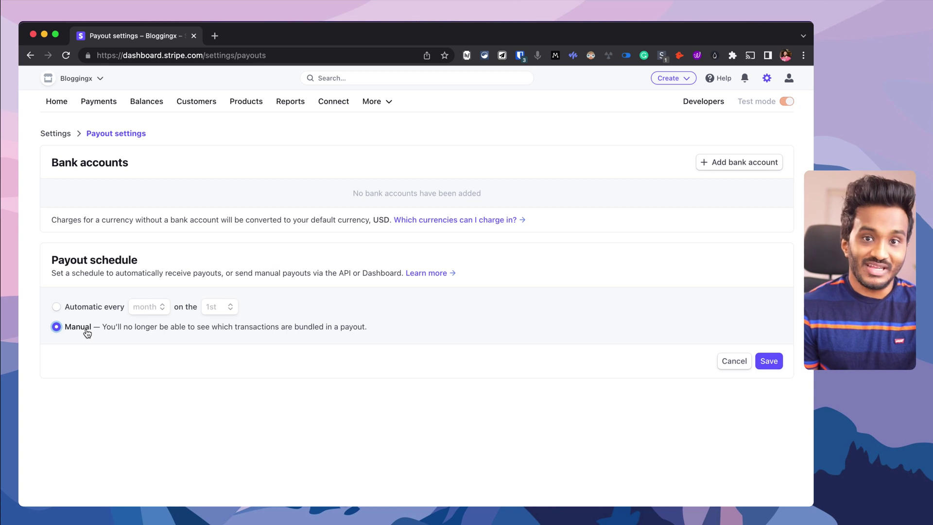
left_click(96, 310)
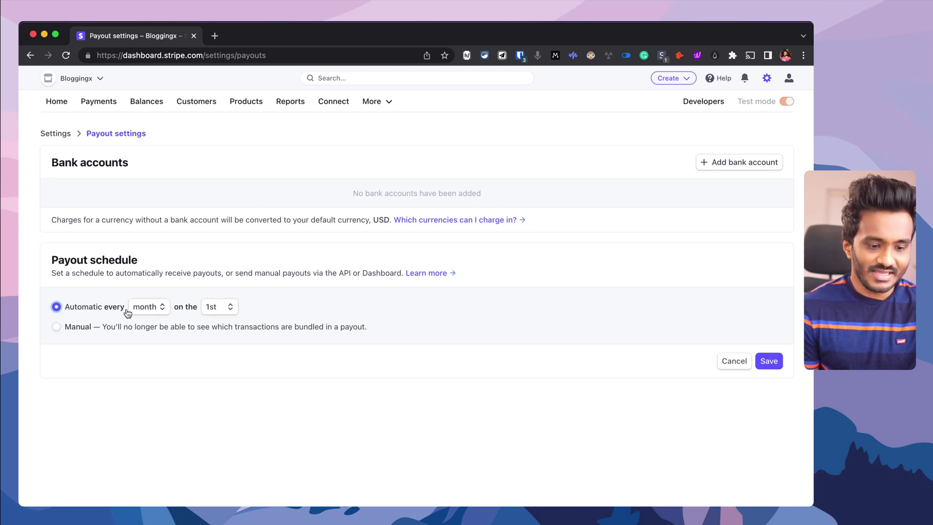
Set the automatic payout schedule to every day and save the payout settings
left_click(145, 307)
left_click(141, 279)
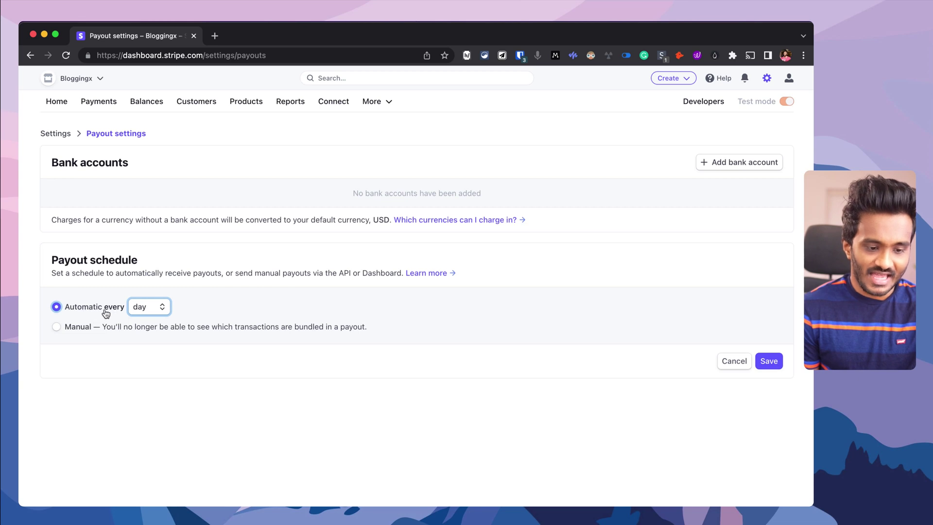
left_click(768, 362)
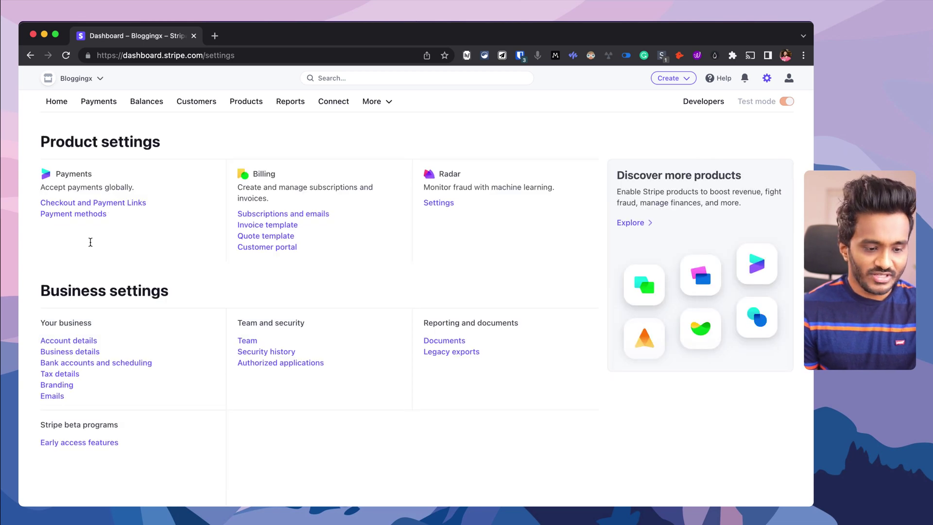
Examine the business type and tax identification fields in the tax details and return to the settings overview
left_click(56, 372)
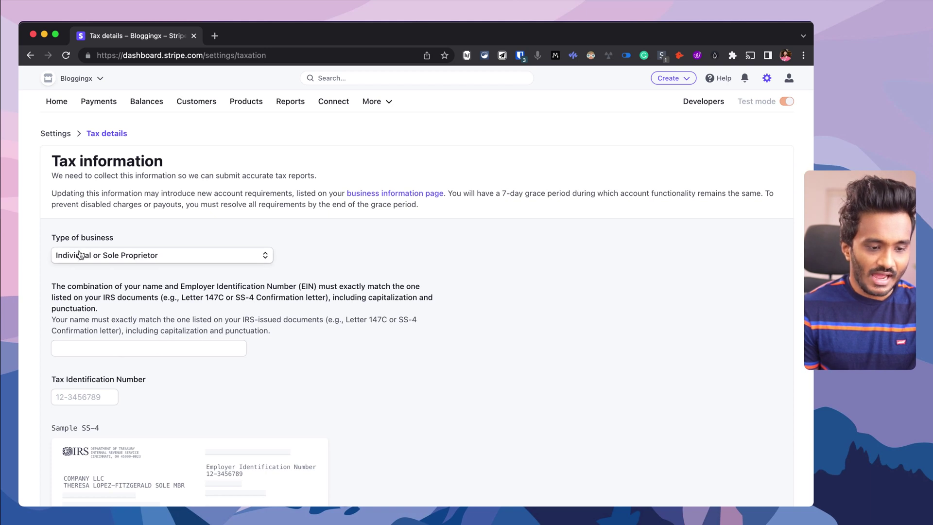
left_click(88, 255)
left_click(88, 256)
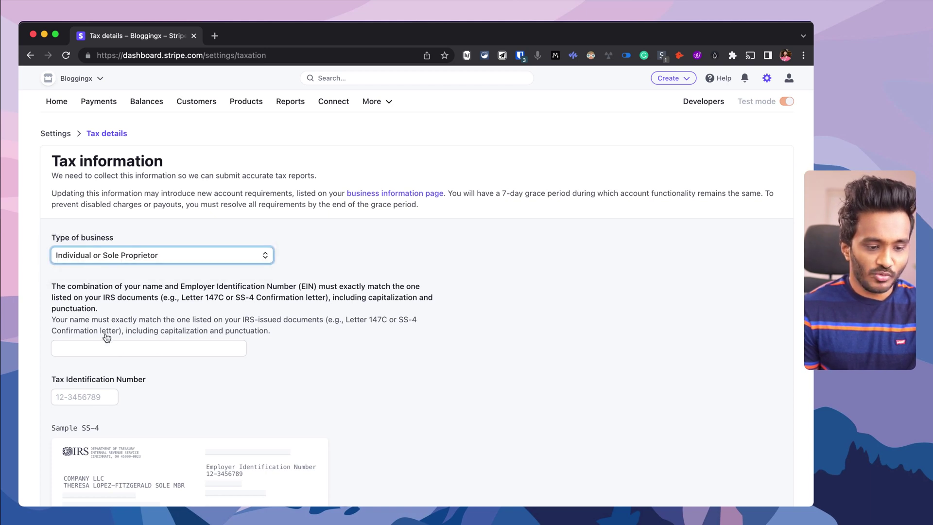
scroll(151, 365, "down", 1)
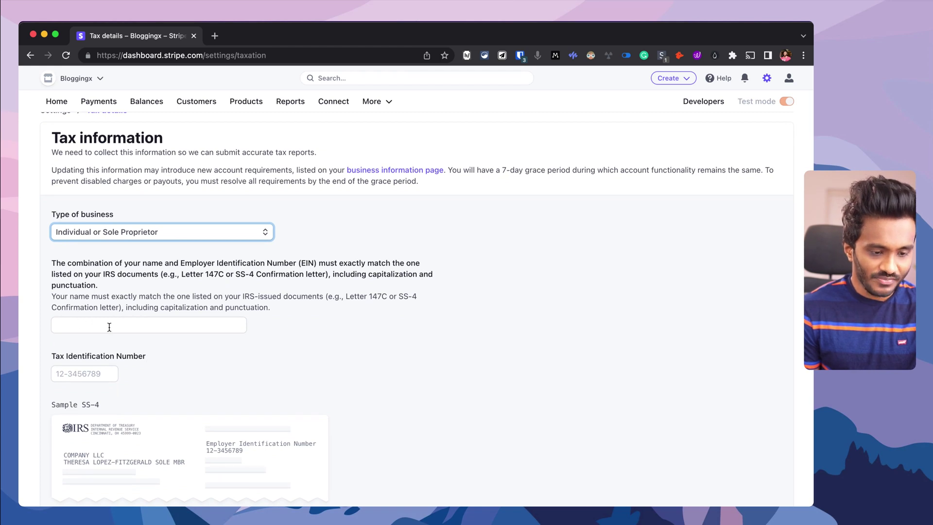
scroll(134, 327, "down", 2)
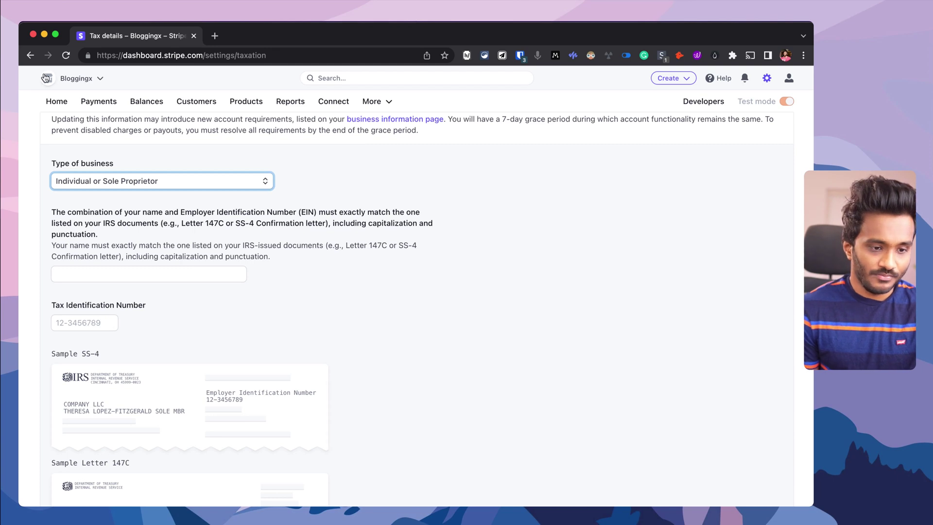
key("super+bracketleft")
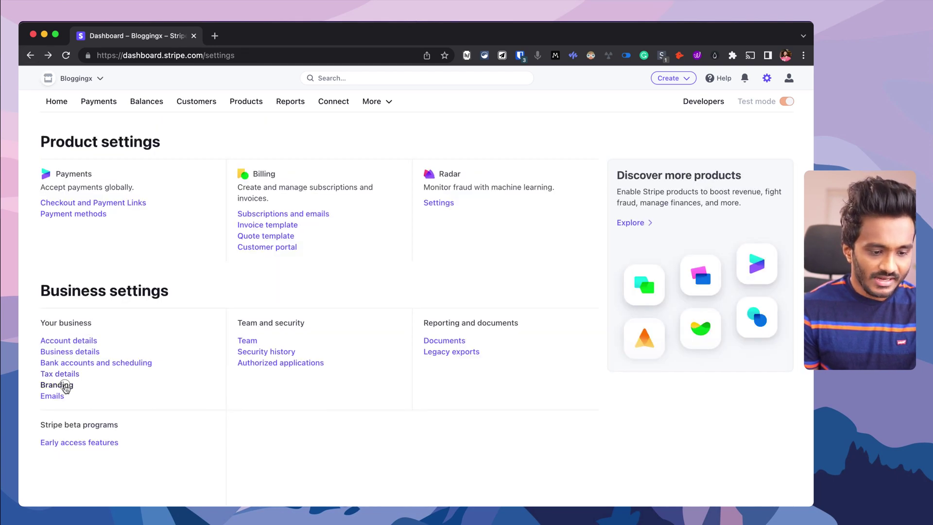
Upload the blue paper plane image as both the icon and the logo in the branding settings
left_click(57, 385)
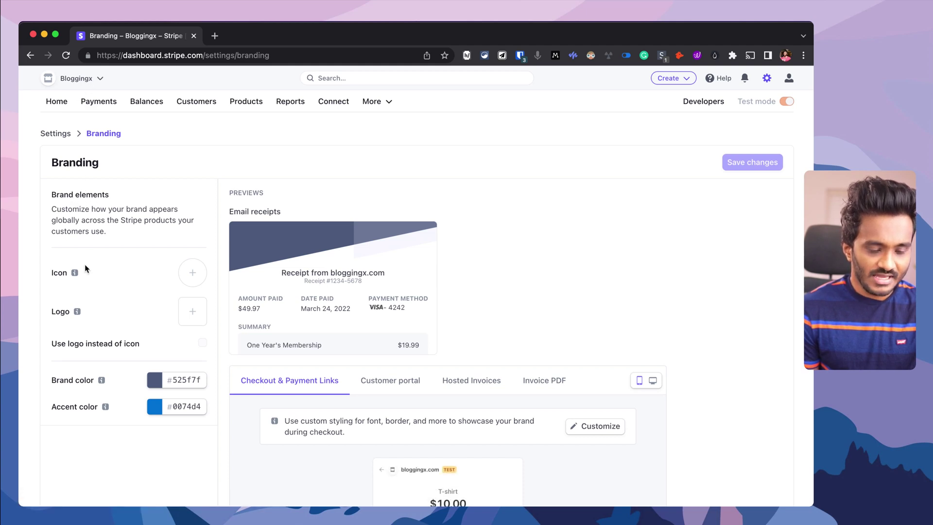
left_click(192, 279)
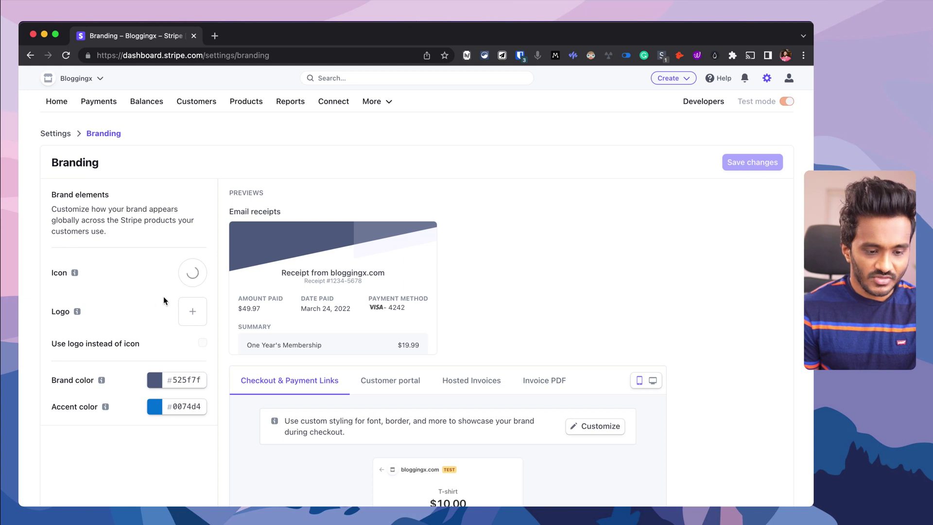
left_click(189, 313)
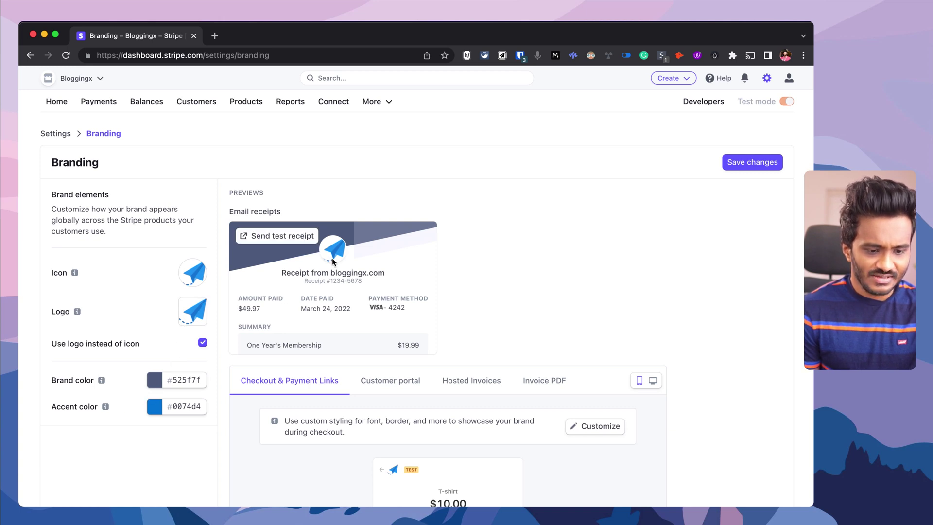
Check the branding previews for checkout, customer portal, hosted invoices and invoice PDF, and save the branding changes
scroll(357, 313, "down", 6)
scroll(357, 313, "up", 2)
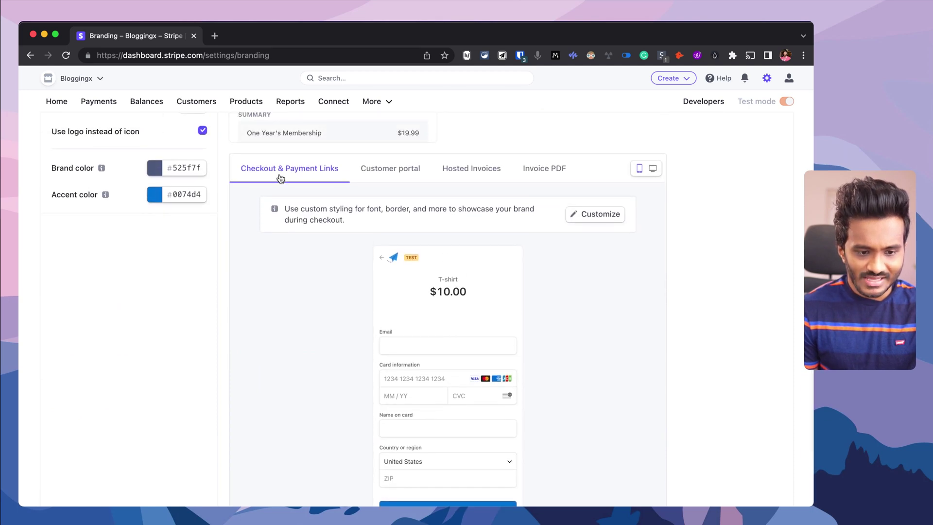
scroll(360, 268, "down", 1)
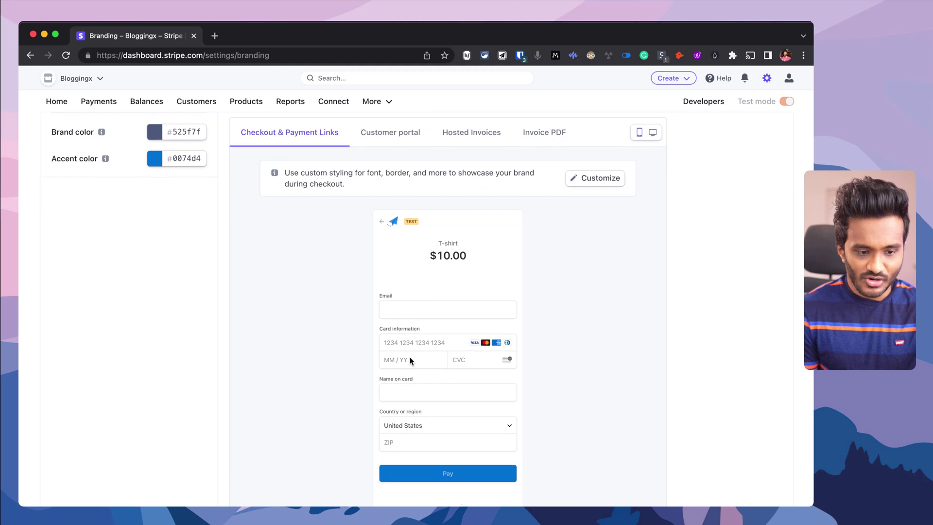
scroll(410, 340, "up", 1)
left_click(390, 171)
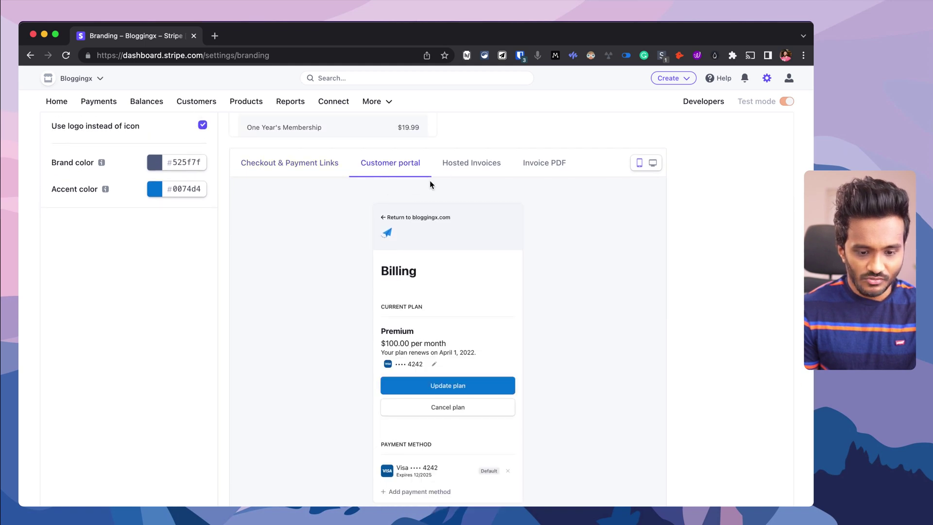
left_click(463, 166)
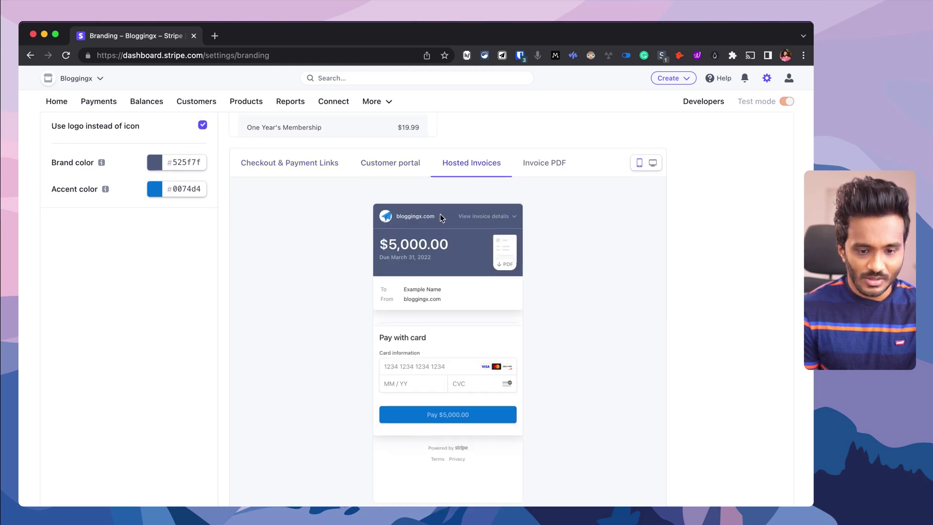
left_click(537, 162)
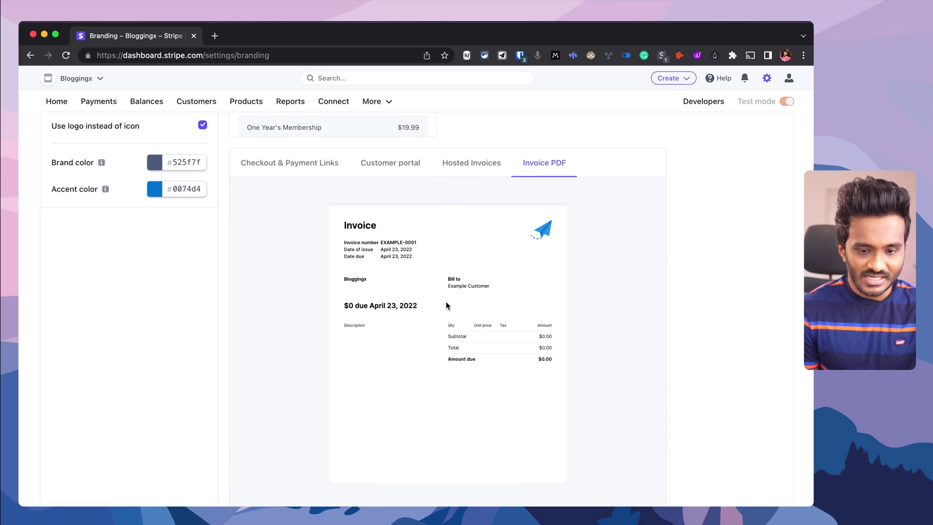
scroll(445, 301, "down", 1)
scroll(445, 301, "up", 5)
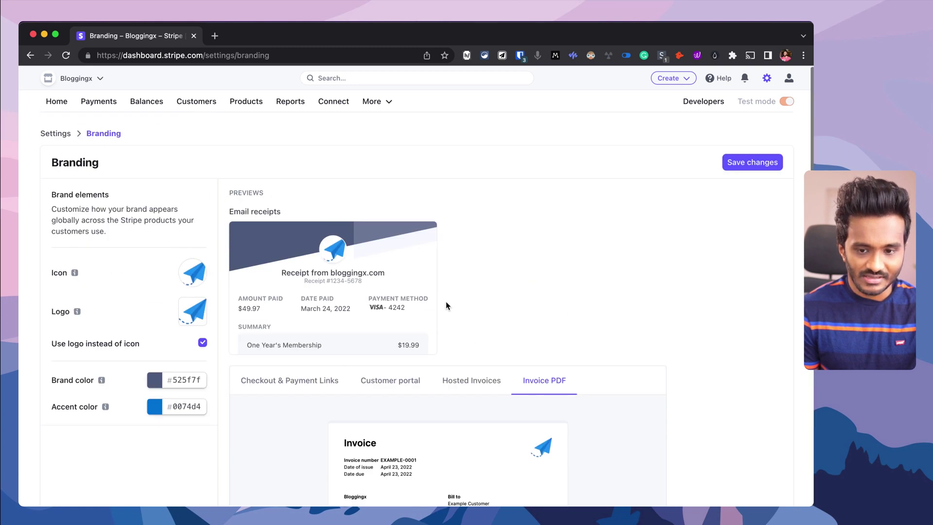
left_click(759, 163)
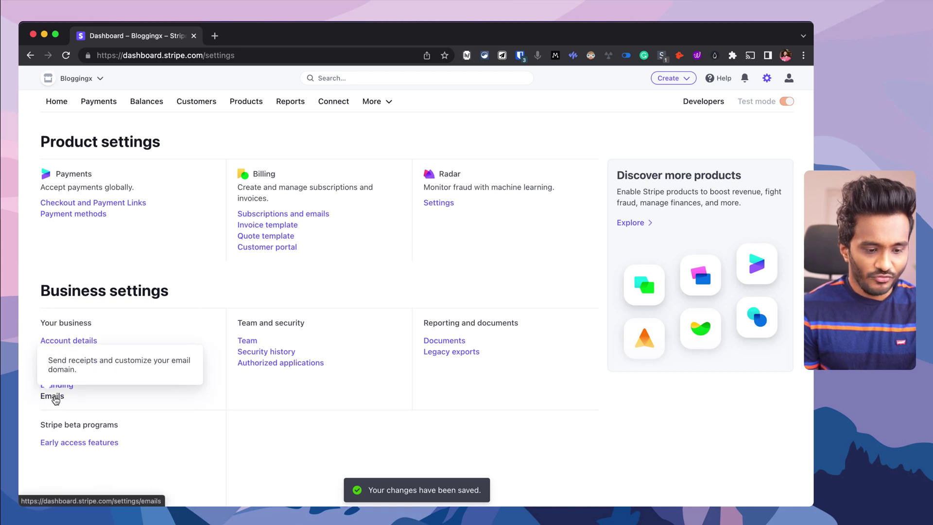
Enable customer emails for successful payments and refunds in the email settings and save them
left_click(53, 396)
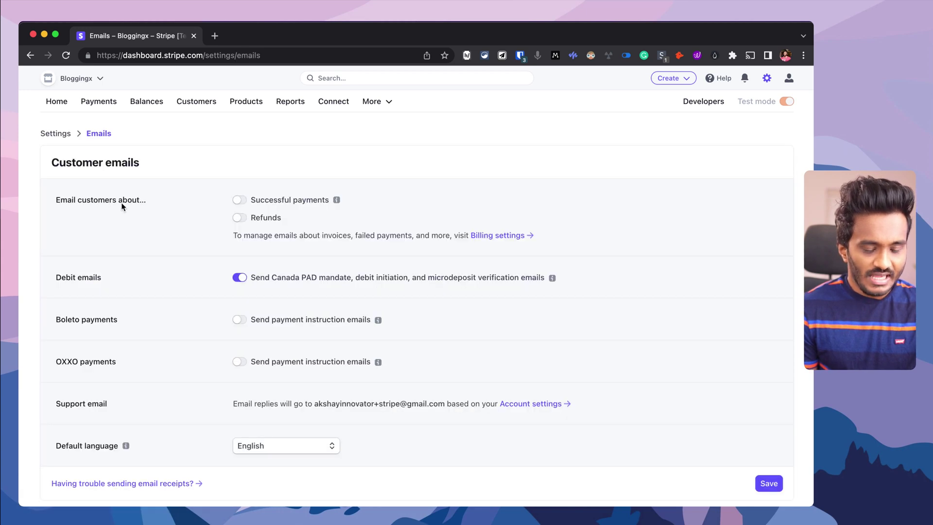
left_click(240, 201)
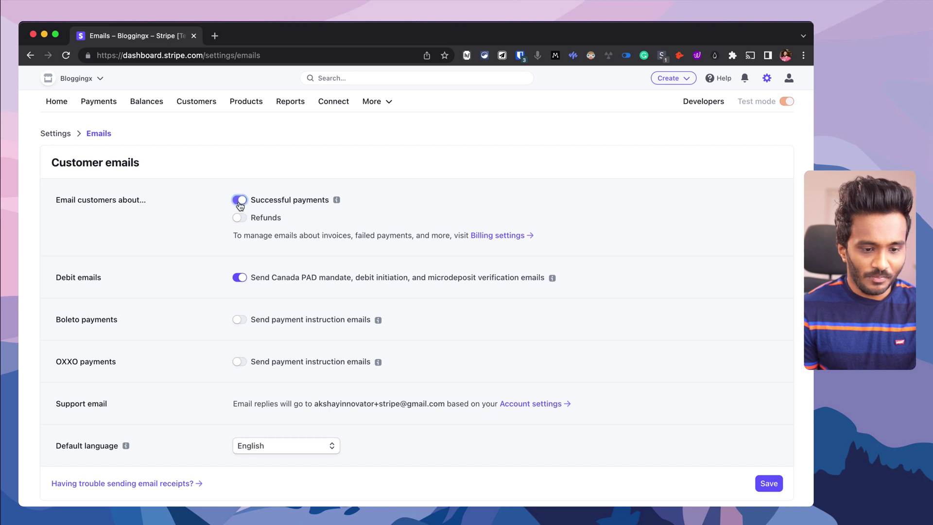
left_click(240, 217)
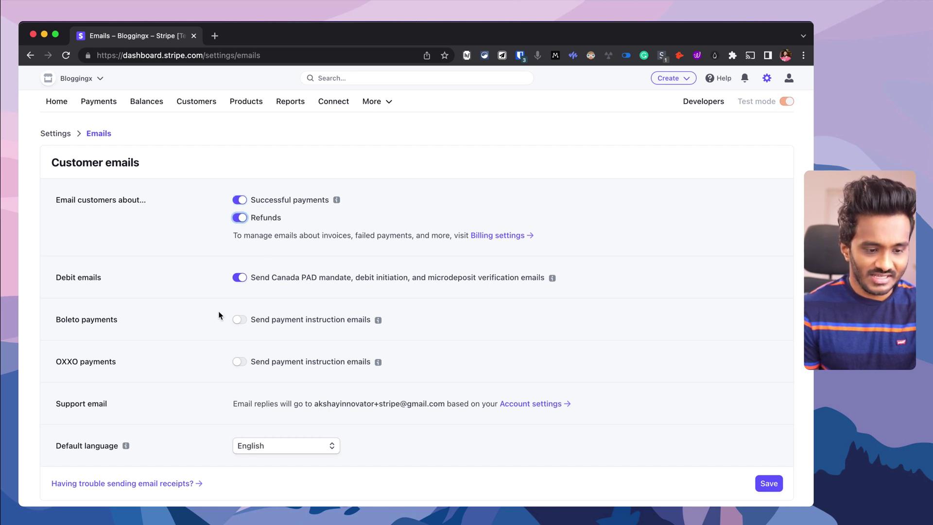
scroll(220, 315, "down", 2)
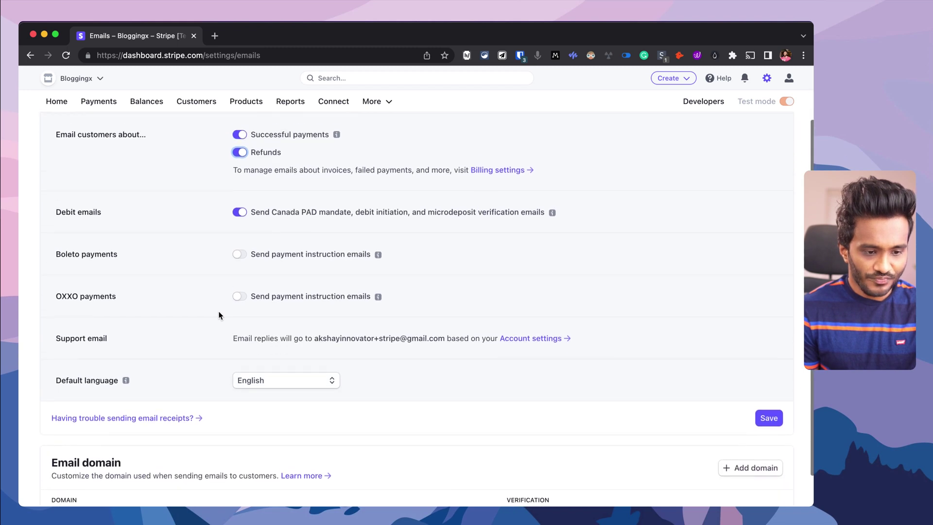
scroll(252, 296, "down", 2)
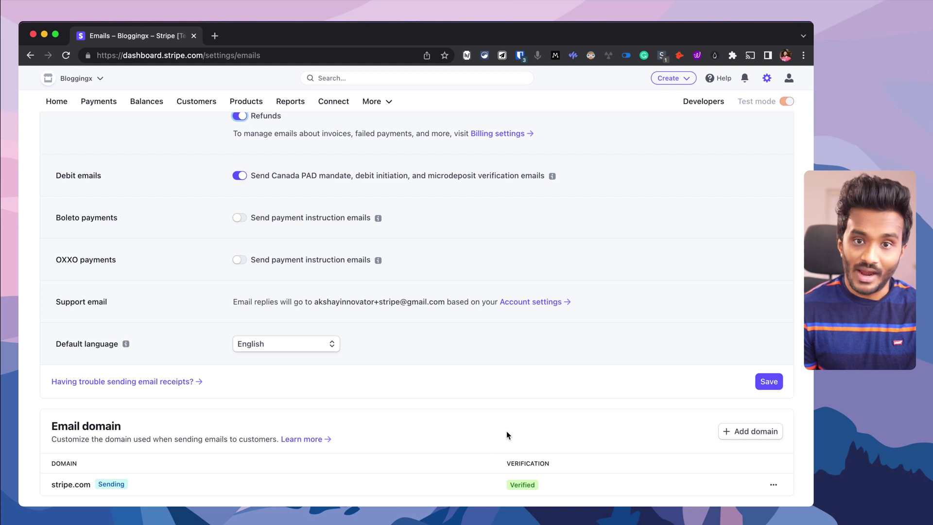
left_click(765, 382)
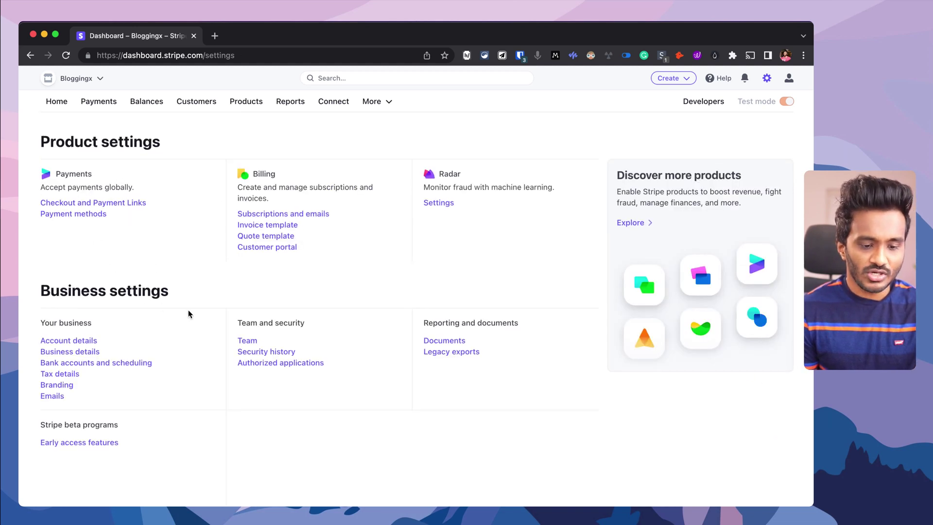
Examine the available roles in the team member invitation form and close it without inviting anyone
left_click(248, 341)
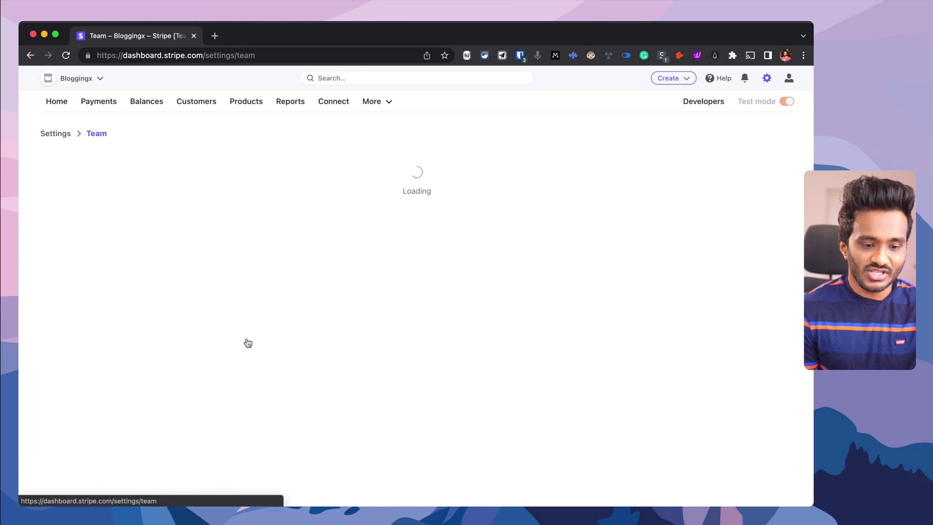
left_click(764, 234)
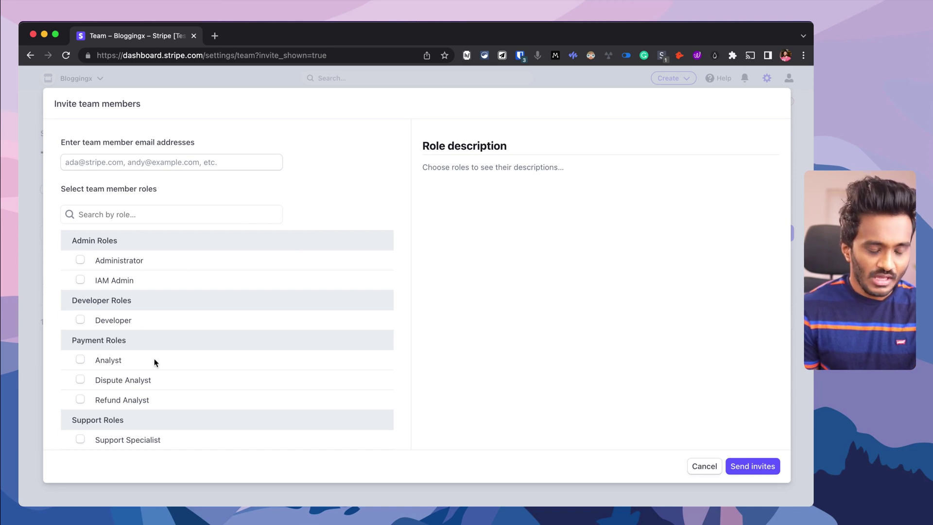
scroll(155, 363, "down", 2)
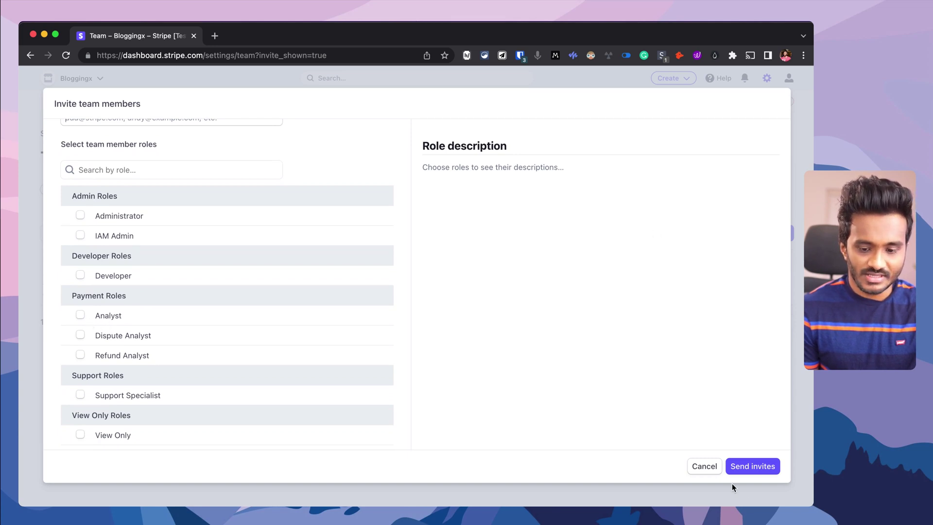
left_click(708, 467)
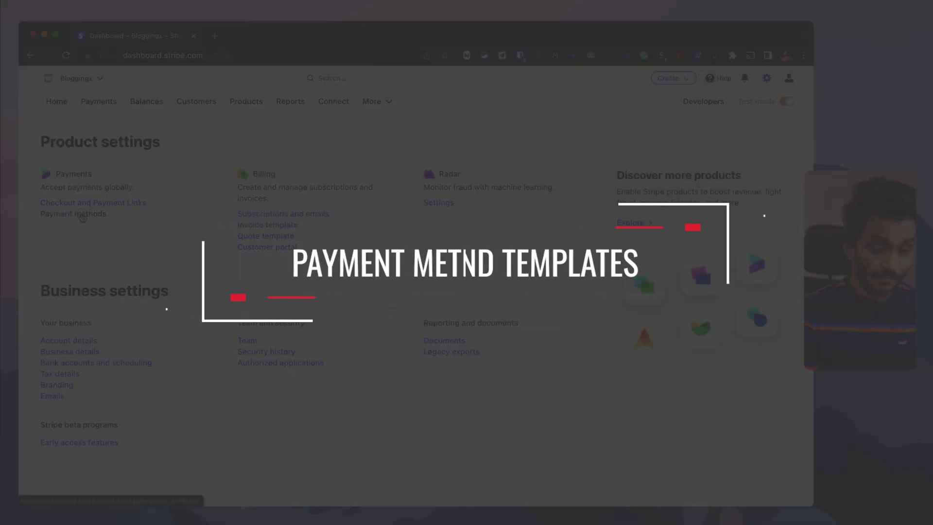
Review the payment methods setup, including the card details, wallets and bank redirects
left_click(82, 214)
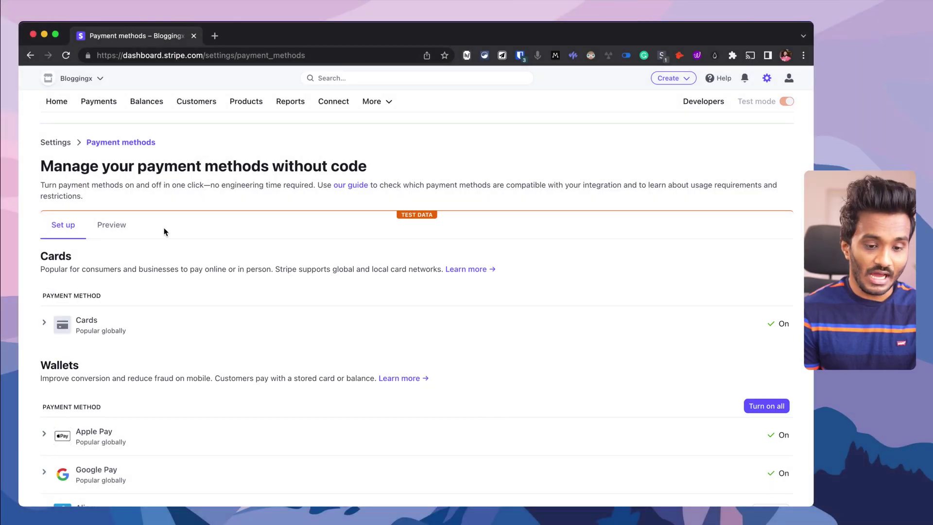
scroll(144, 305, "down", 2)
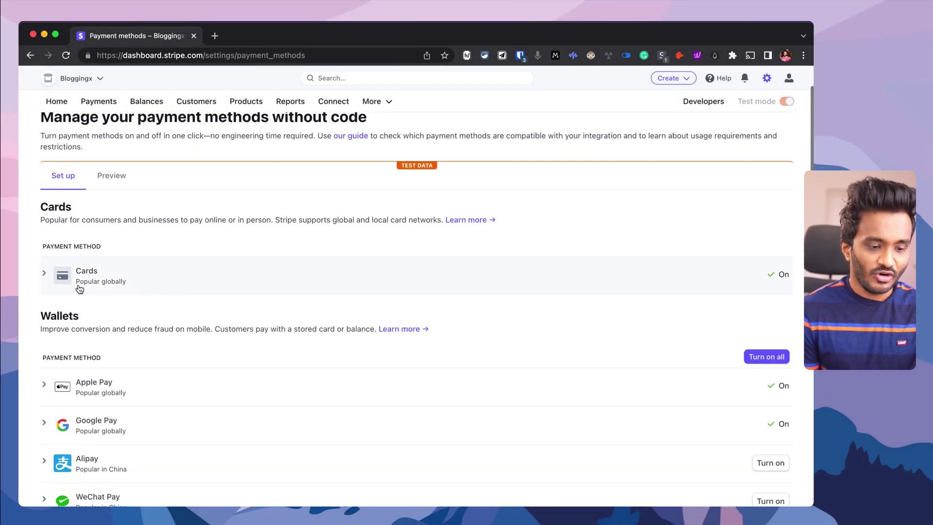
left_click(45, 276)
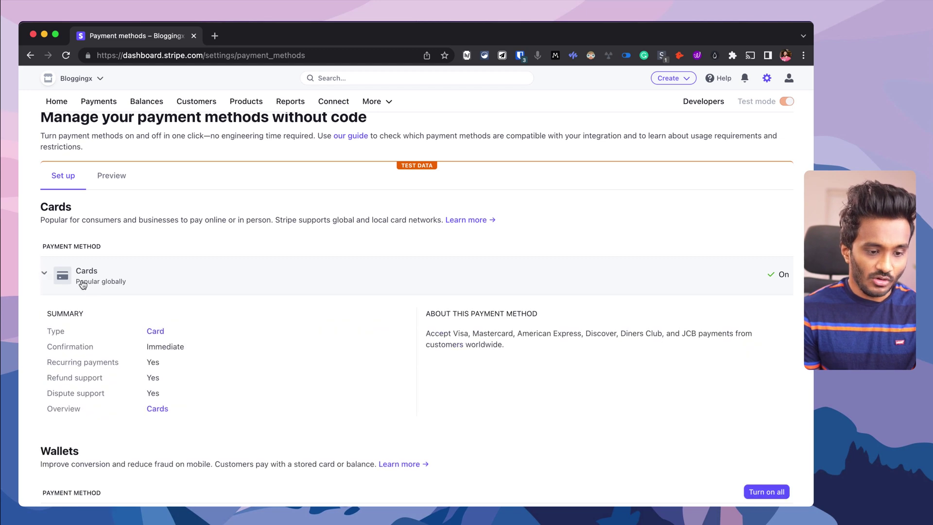
scroll(87, 272, "down", 6)
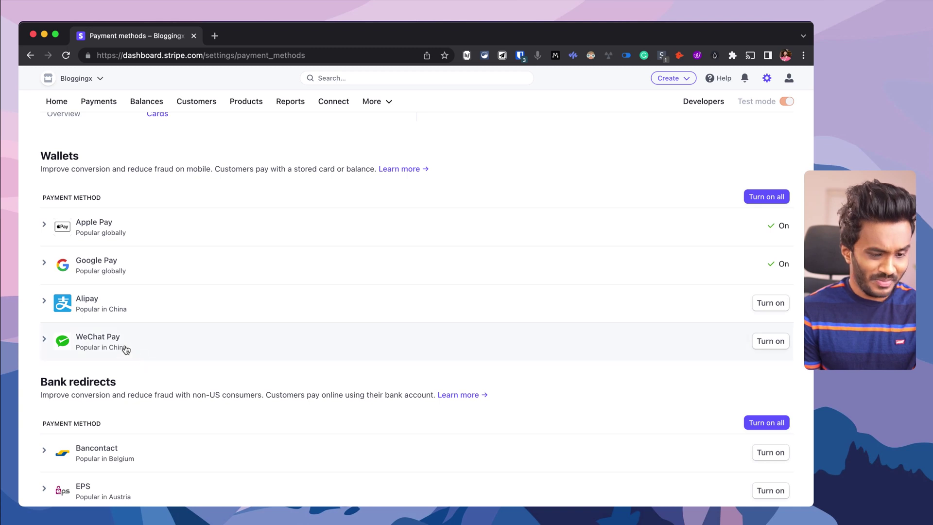
scroll(137, 364, "down", 3)
scroll(136, 365, "up", 15)
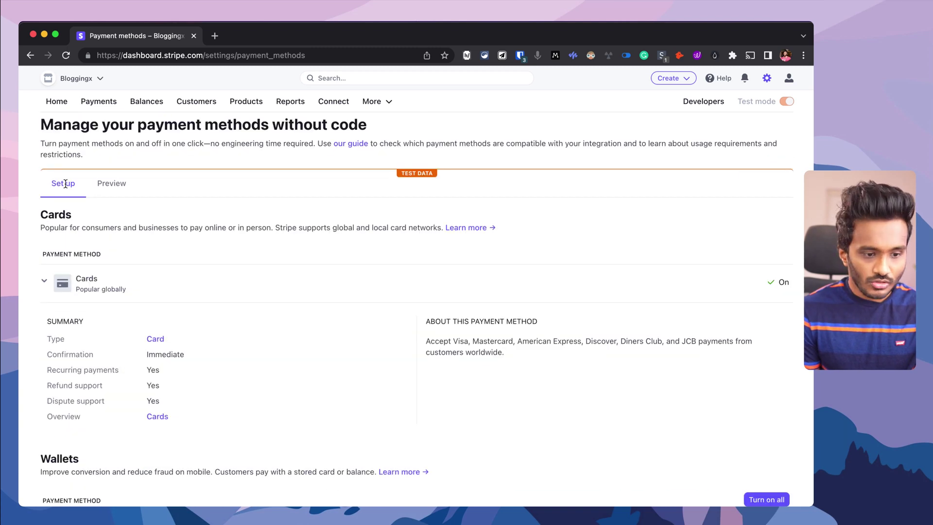
Check the checkout page preview for customers in the United States and return to the settings overview
left_click(114, 189)
scroll(239, 258, "down", 3)
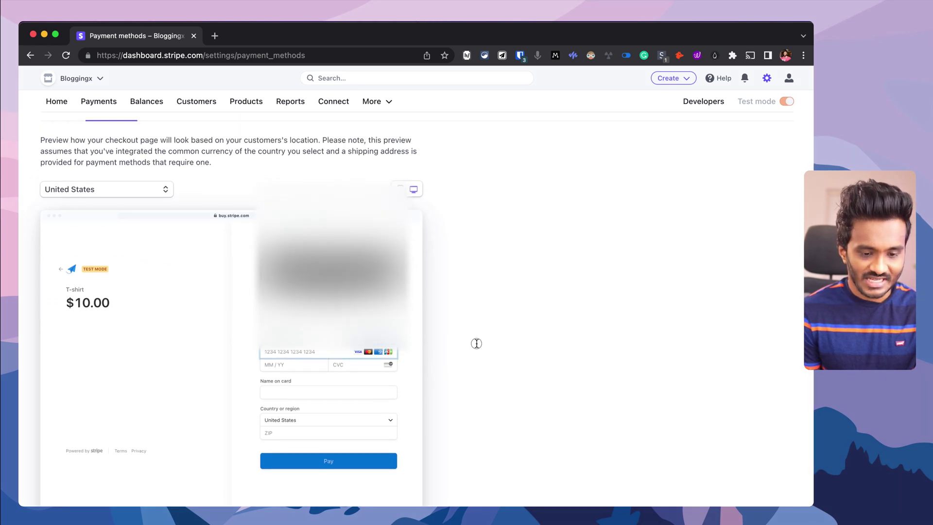
scroll(399, 351, "up", 5)
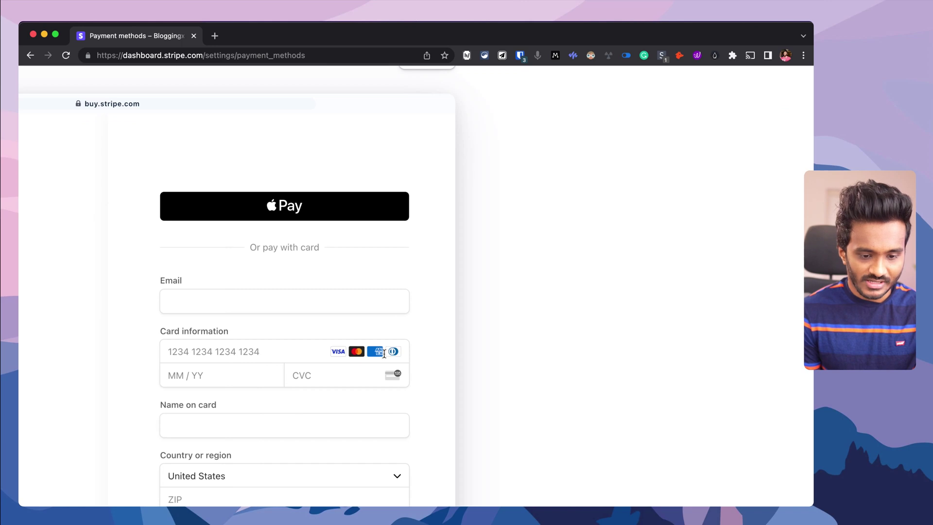
scroll(350, 358, "down", 5)
left_click(60, 142)
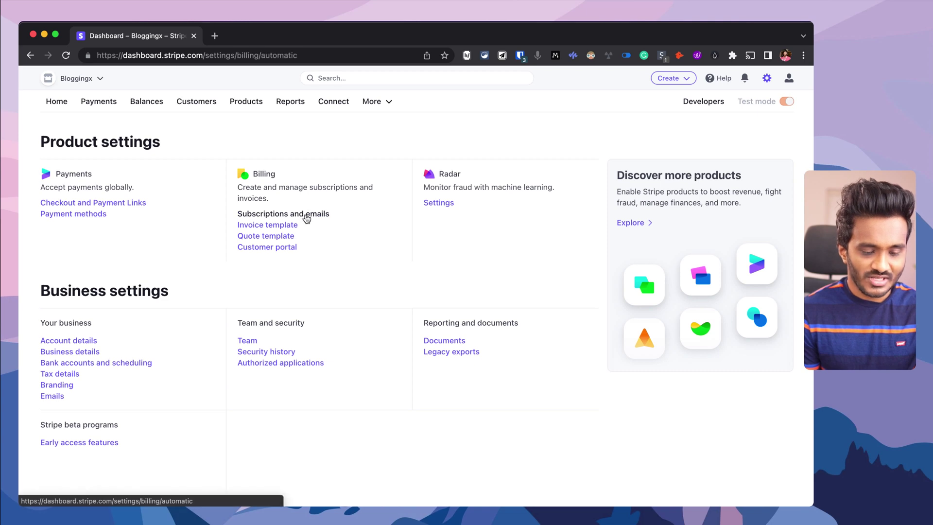
Turn on the one-time "trial over" message for the statement descriptor in the subscriptions and emails settings
left_click(305, 215)
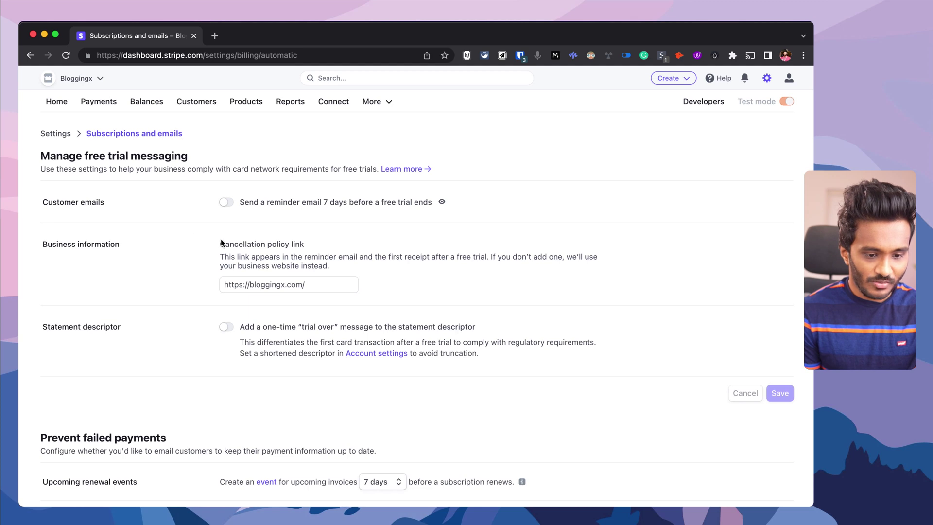
left_click(304, 285)
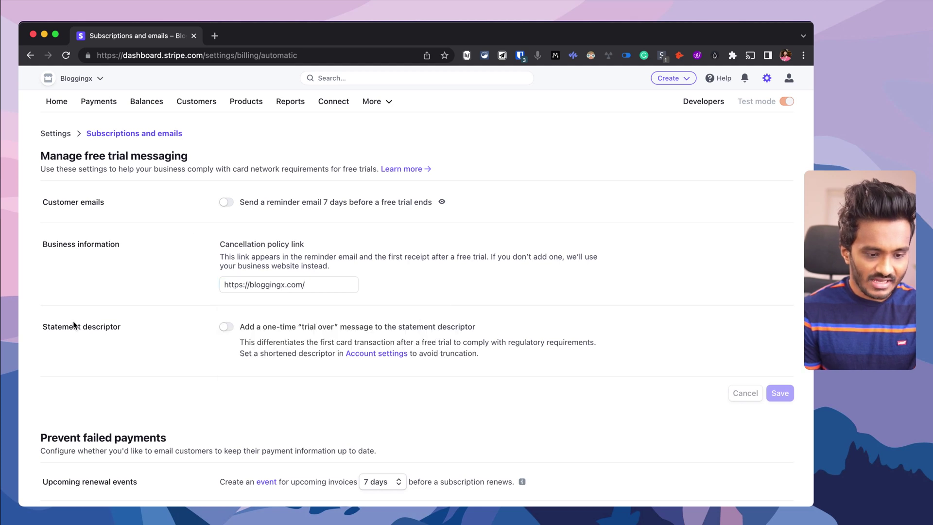
left_click(226, 326)
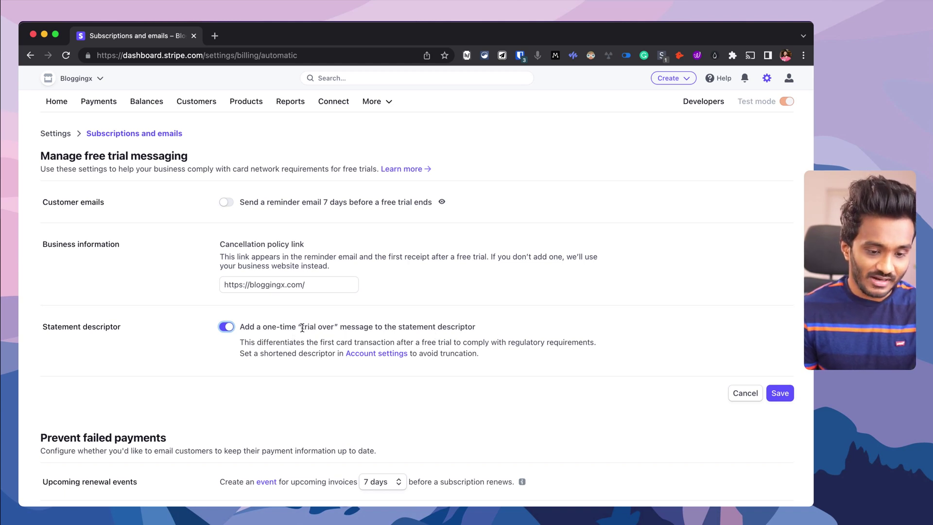
left_click_drag(302, 328, 332, 328)
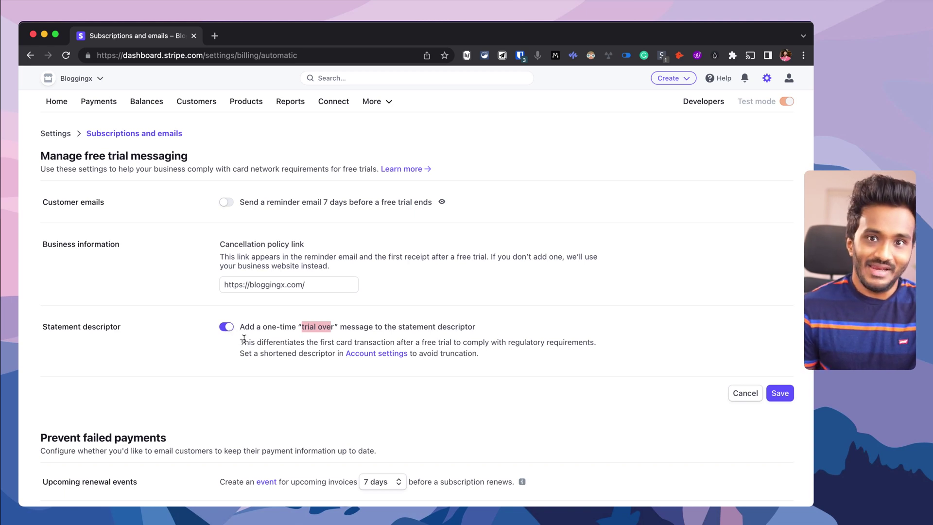
Turn on customer emails about upcoming renewals and return to the settings overview without saving
scroll(250, 358, "down", 6)
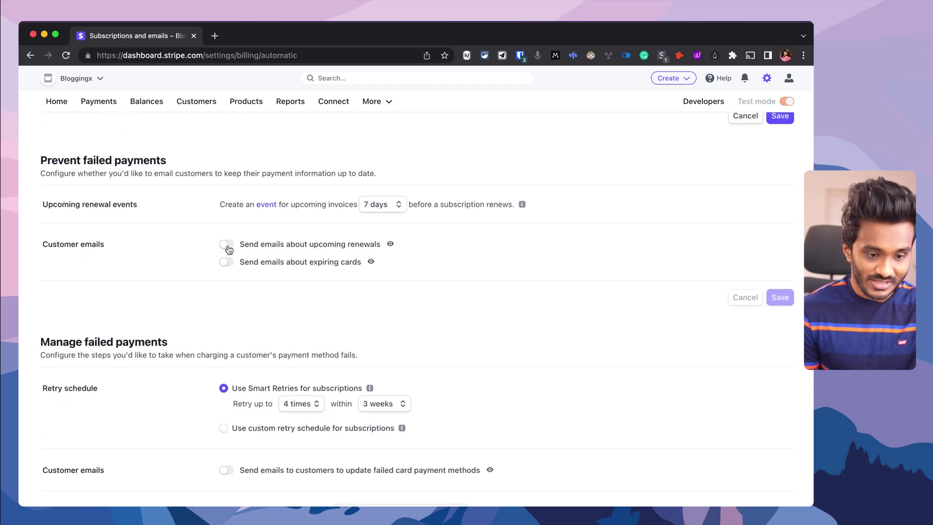
left_click(227, 245)
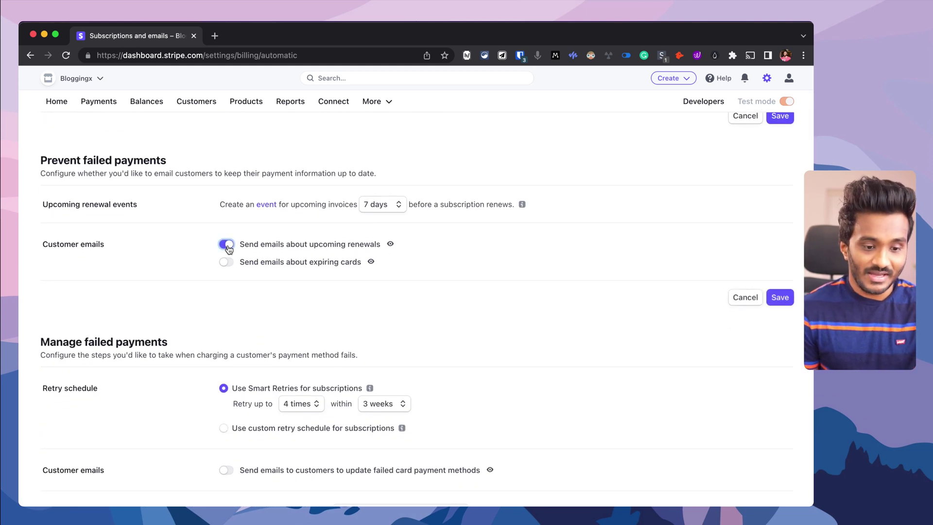
scroll(198, 341, "down", 1)
key("super+bracketleft")
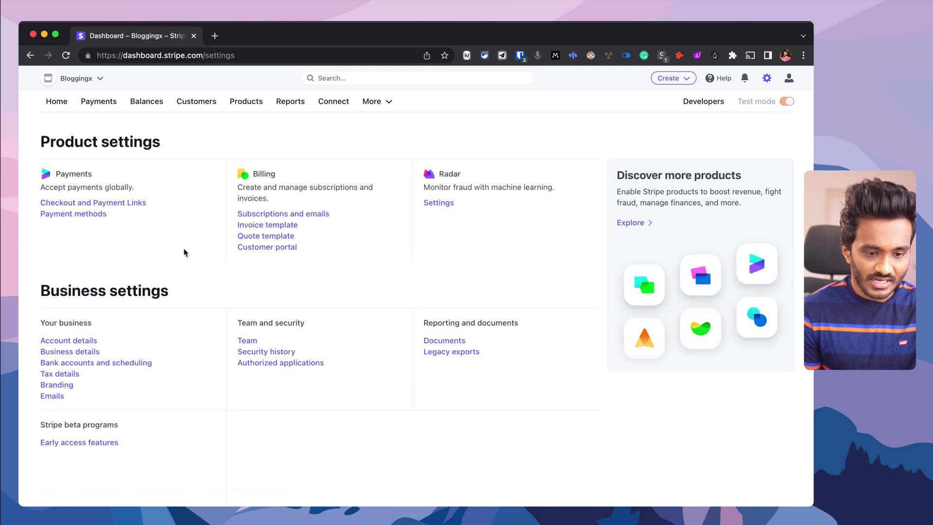
Examine the invoice template's numbering, default memo, footer, payment terms and tax information
left_click(246, 225)
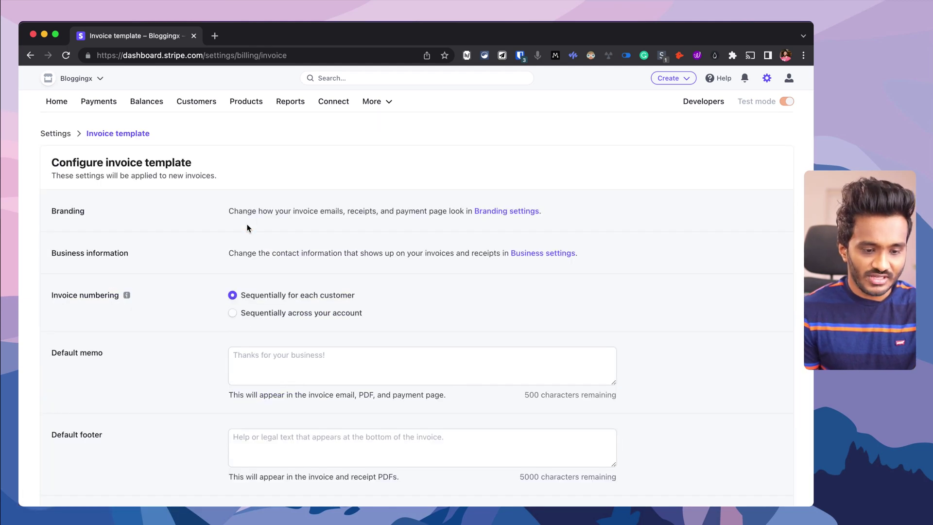
scroll(188, 376, "down", 3)
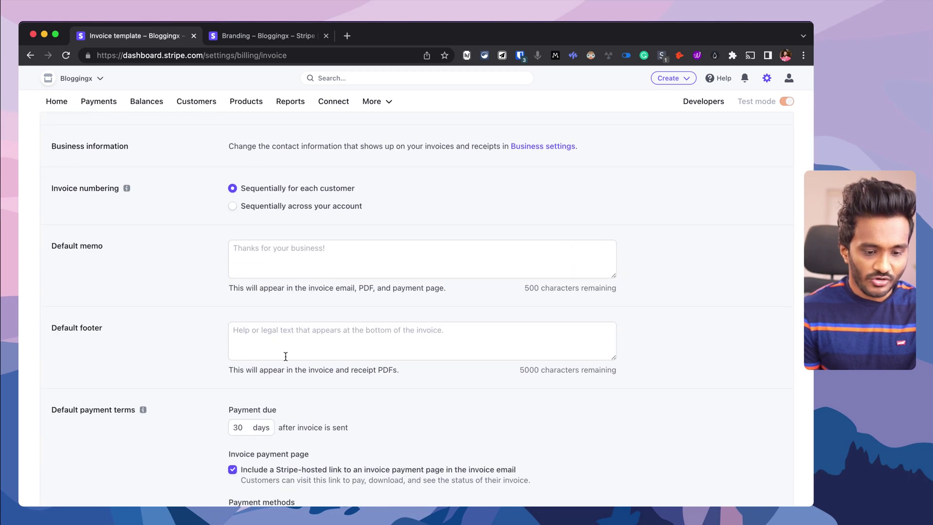
scroll(292, 364, "down", 3)
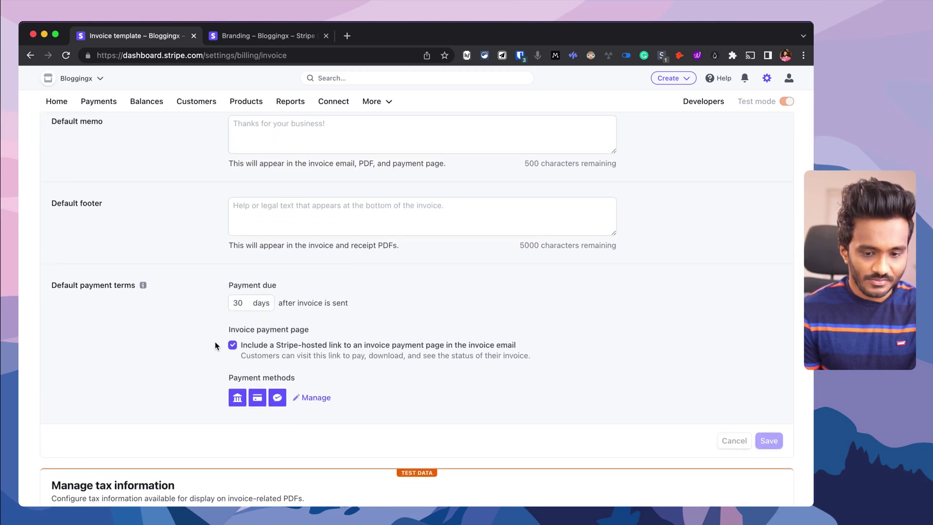
scroll(217, 369, "down", 5)
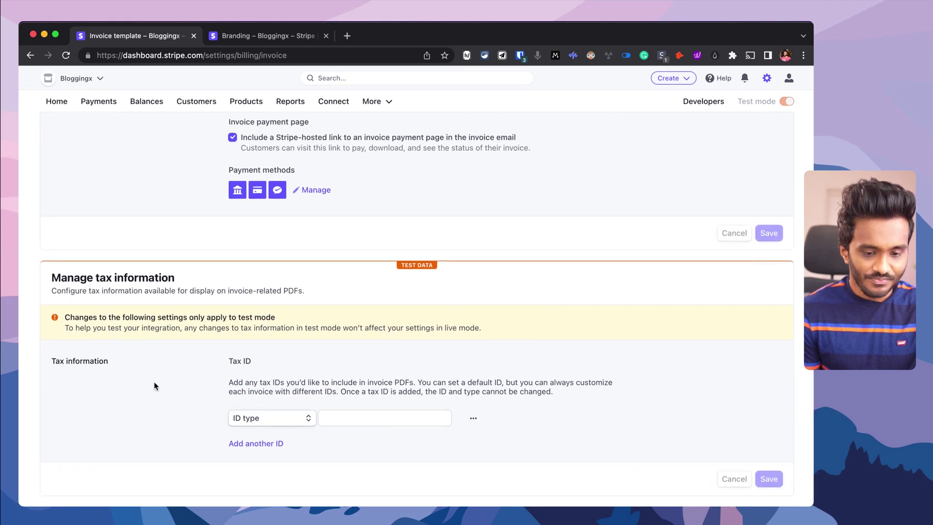
Search the tax ID types for "gst", choose CA GST/HST for the invoice template and select its number field
left_click(239, 423)
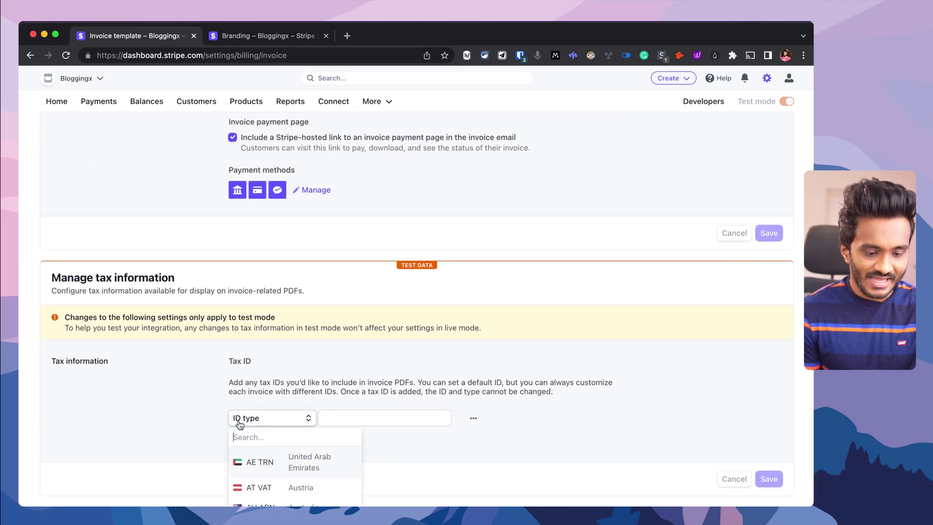
type("gst")
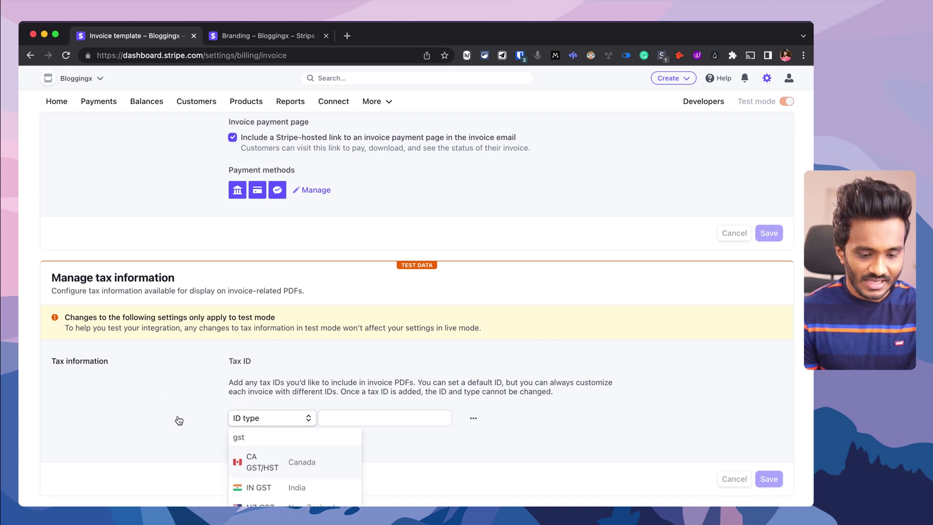
scroll(177, 415, "down", 1)
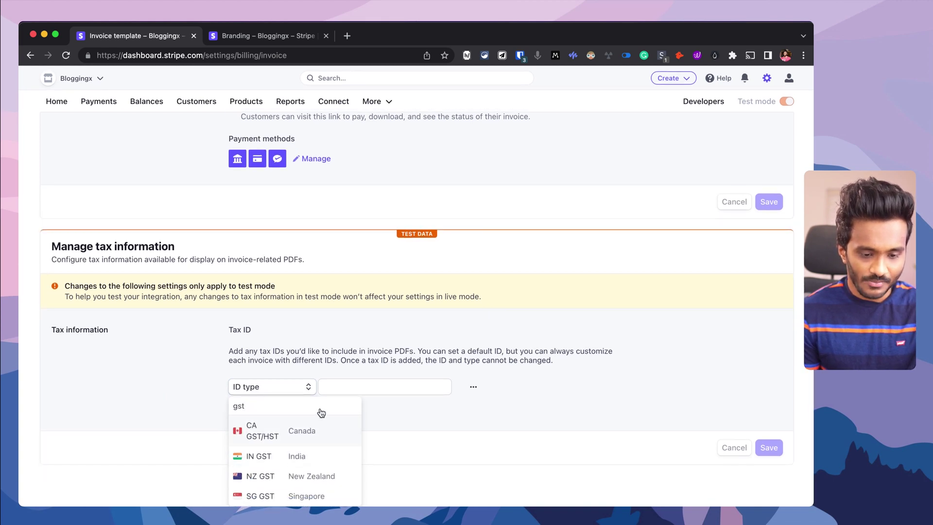
left_click(297, 432)
left_click(346, 417)
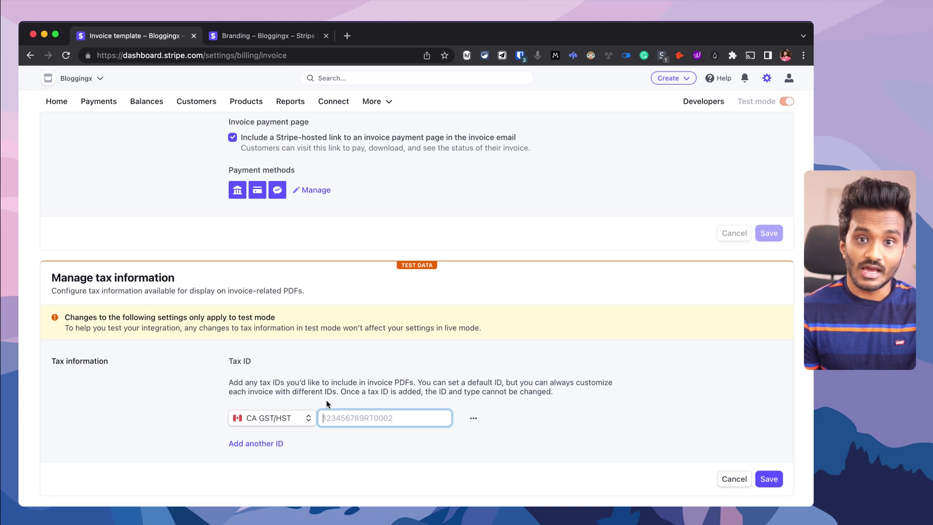
Look over the whole invoice template once more and return to the settings overview without saving
scroll(325, 400, "up", 15)
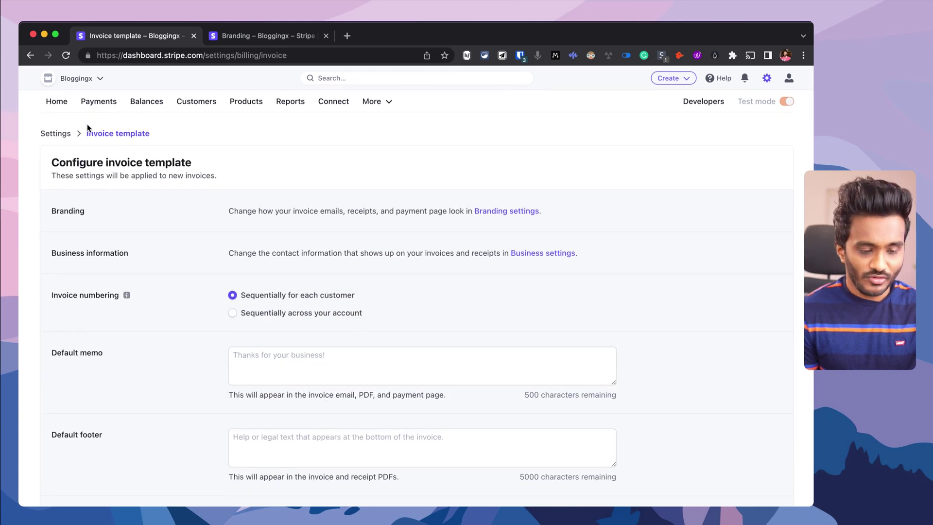
scroll(159, 188, "down", 15)
scroll(233, 165, "up", 15)
scroll(301, 218, "down", 2)
scroll(295, 289, "down", 5)
scroll(333, 296, "up", 10)
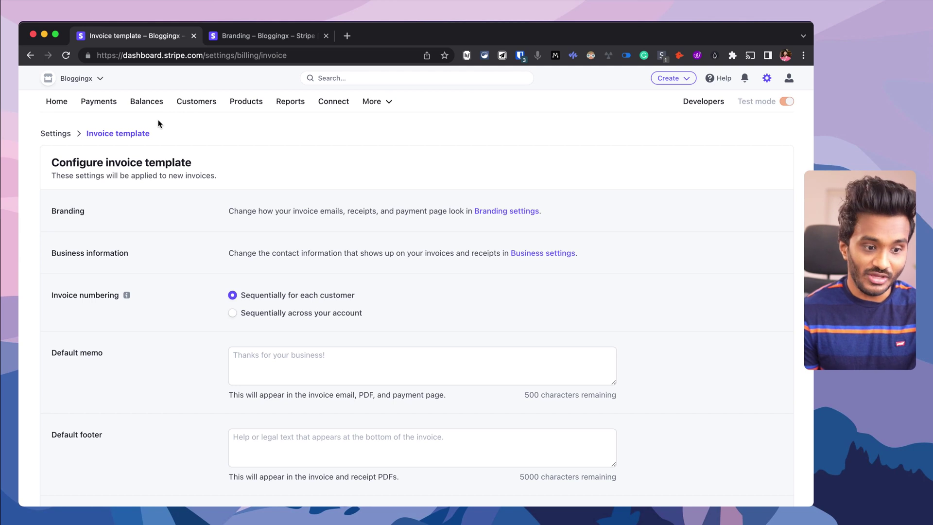
left_click(43, 135)
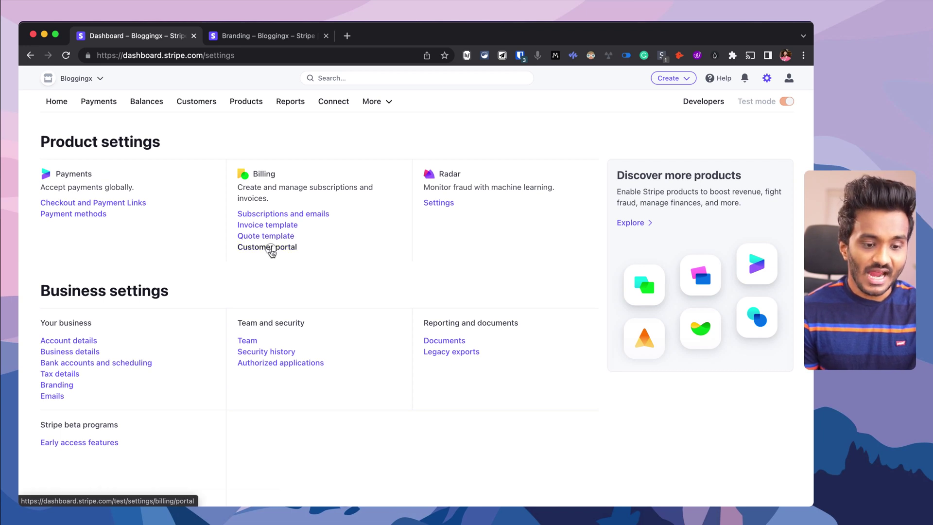
In the customer portal settings, allow customers to update their shipping address and tax ID
left_click(271, 248)
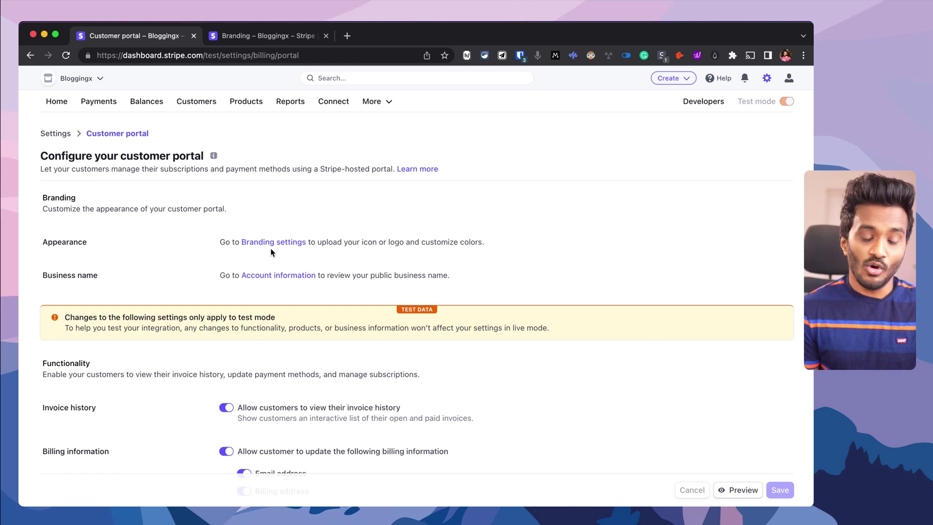
scroll(170, 386, "down", 3)
scroll(170, 389, "down", 3)
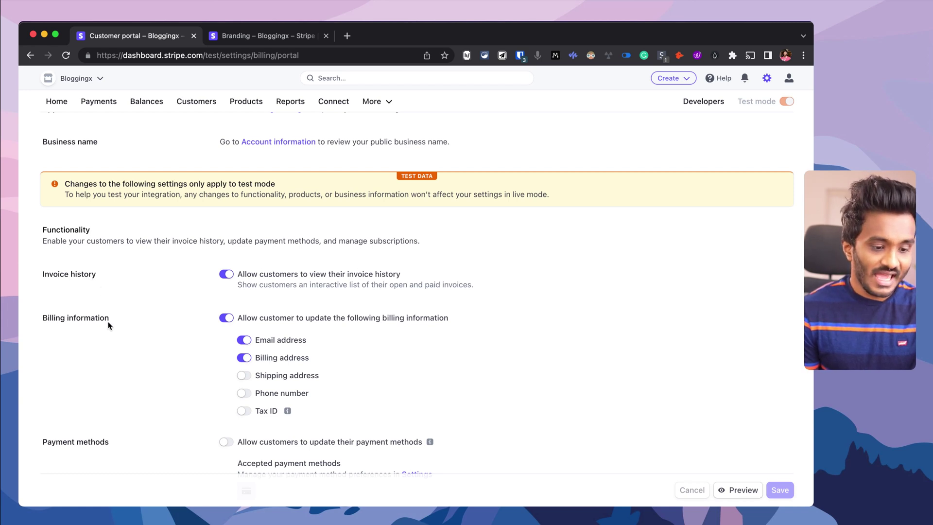
scroll(216, 304, "down", 3)
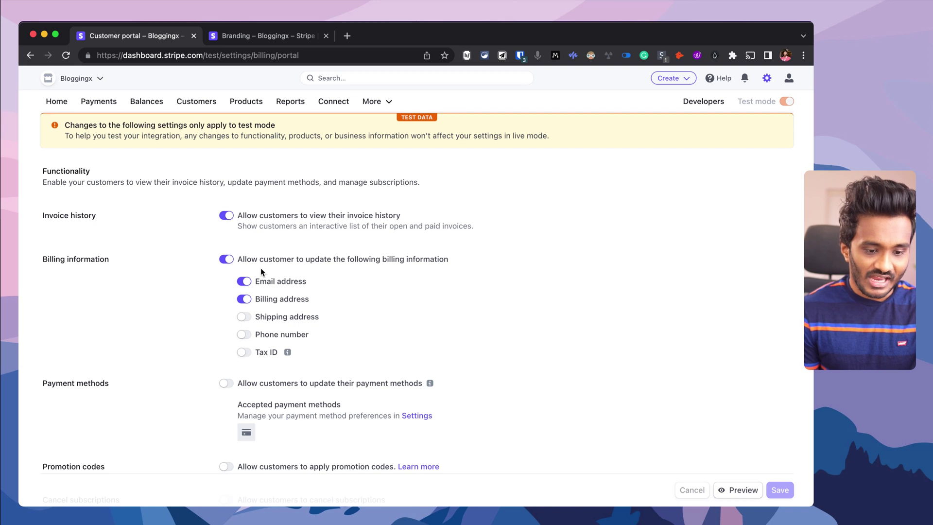
left_click(243, 317)
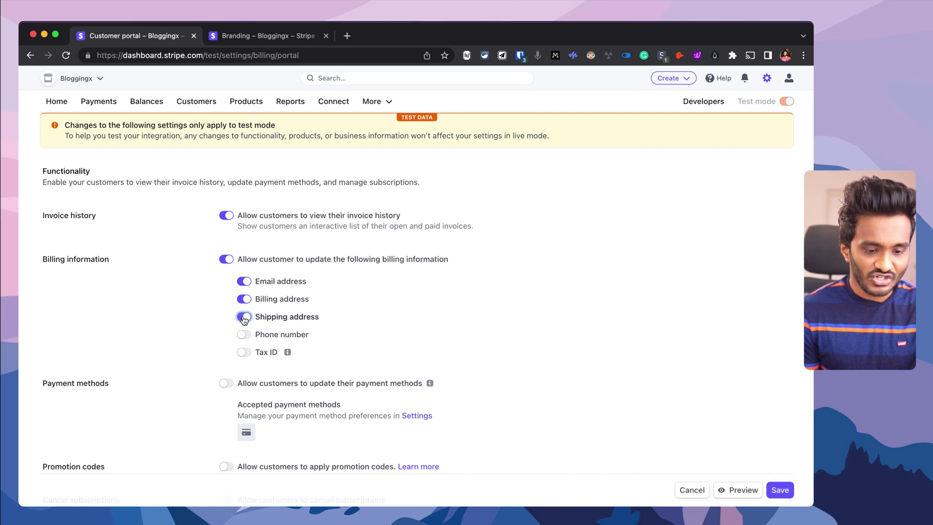
left_click(243, 352)
scroll(190, 348, "down", 4)
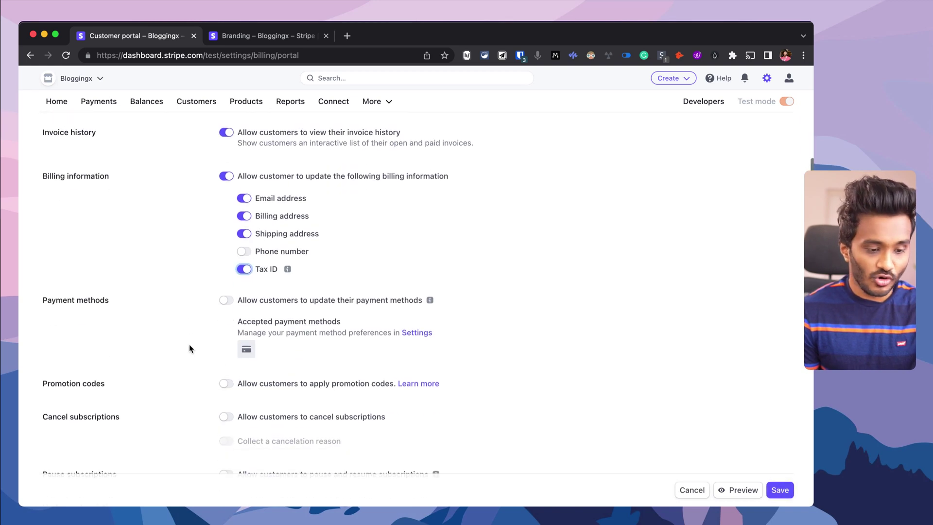
Allow customers to update their payment methods and cancel subscriptions in the customer portal, and save the settings
left_click(225, 300)
scroll(177, 374, "down", 5)
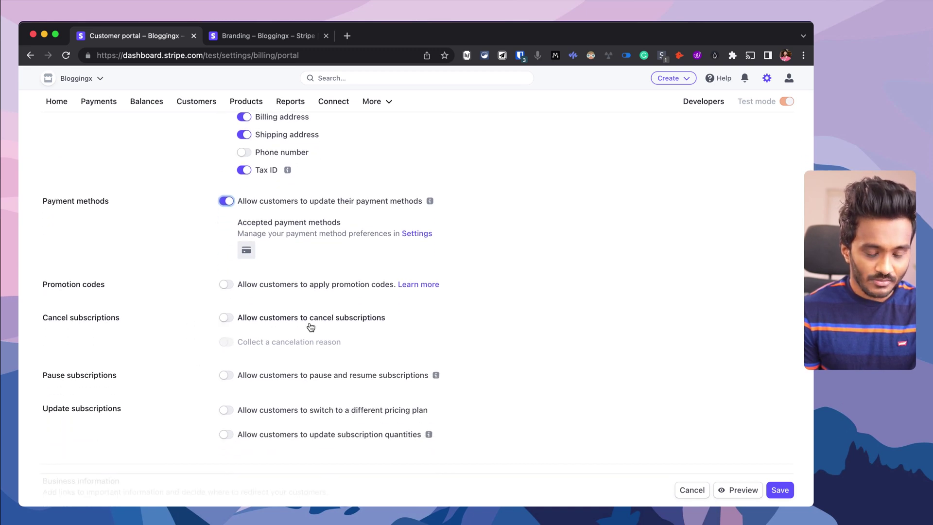
left_click(229, 321)
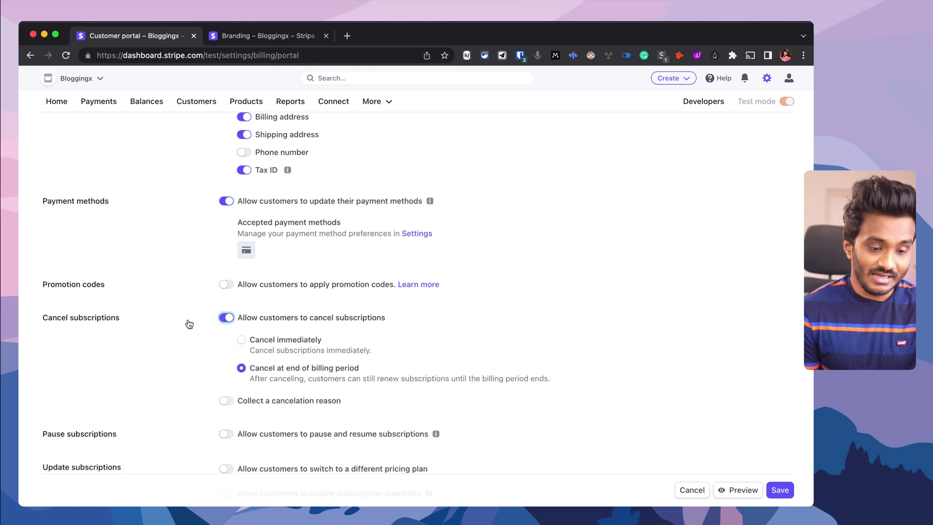
scroll(197, 347, "down", 4)
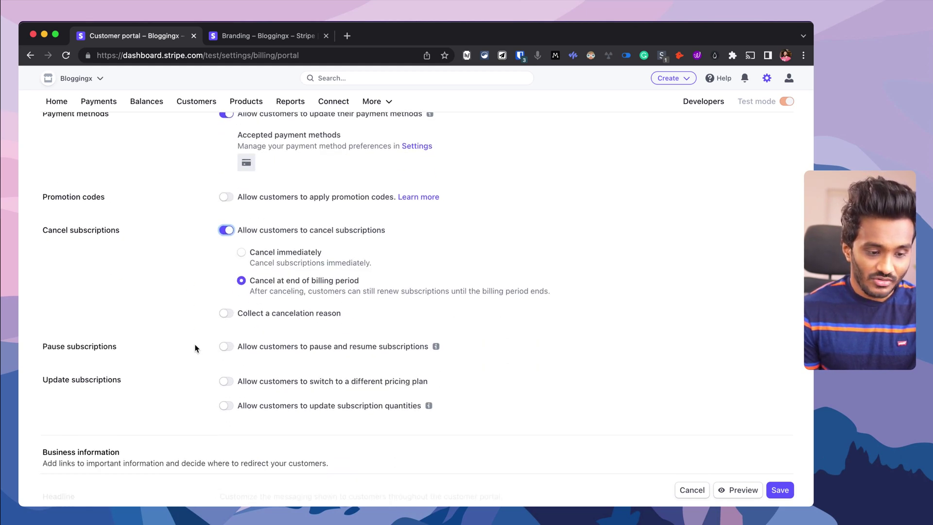
left_click(767, 489)
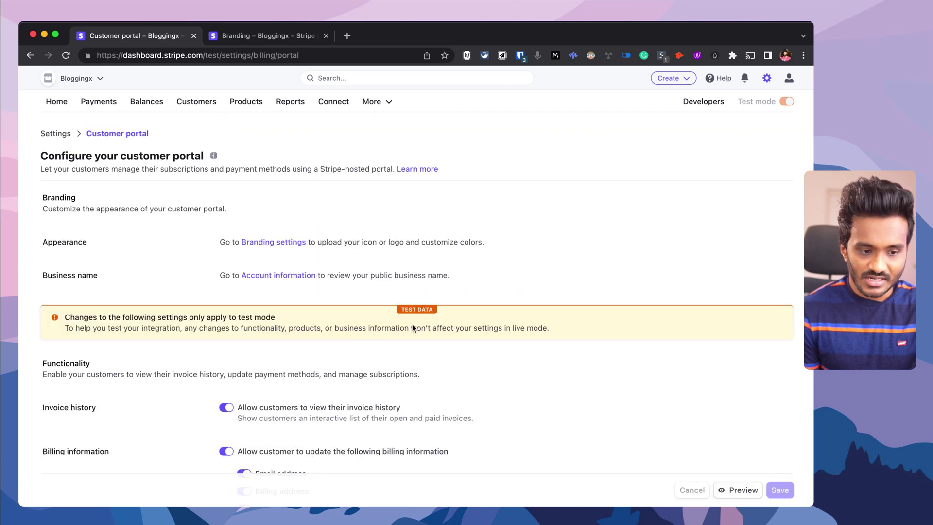
Preview the customer portal and look over its current plan, payment method, billing information and billing history
scroll(402, 363, "down", 5)
left_click(734, 489)
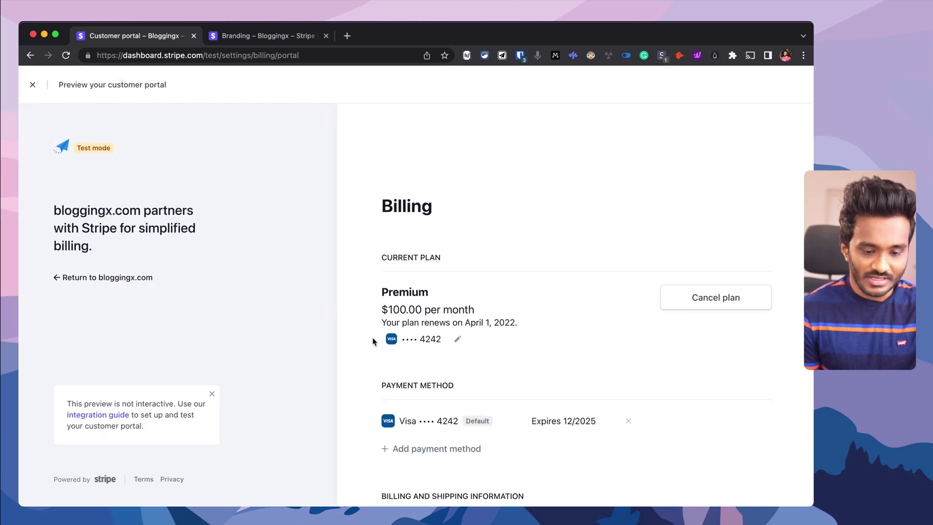
scroll(372, 337, "down", 5)
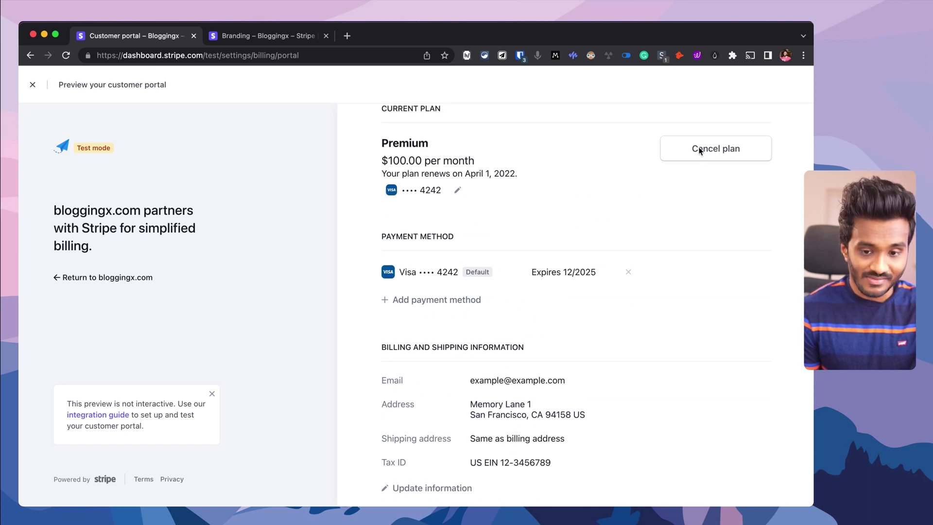
scroll(597, 251, "down", 5)
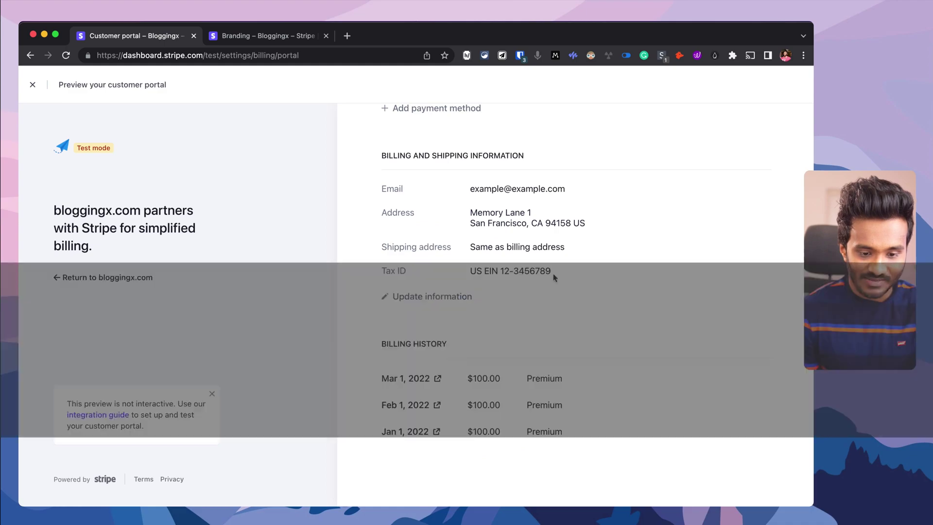
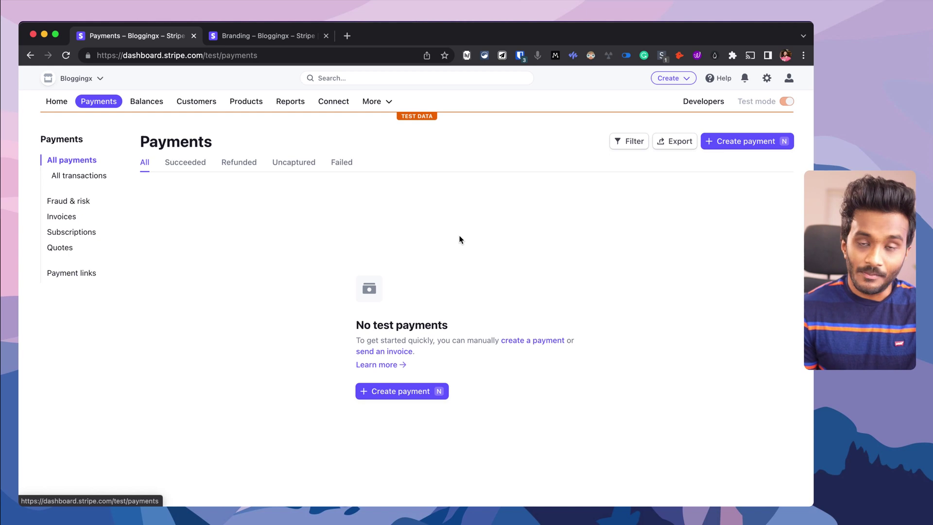
Start creating a one-time test payment and set its amount to 1,000.00 USD
left_click(750, 146)
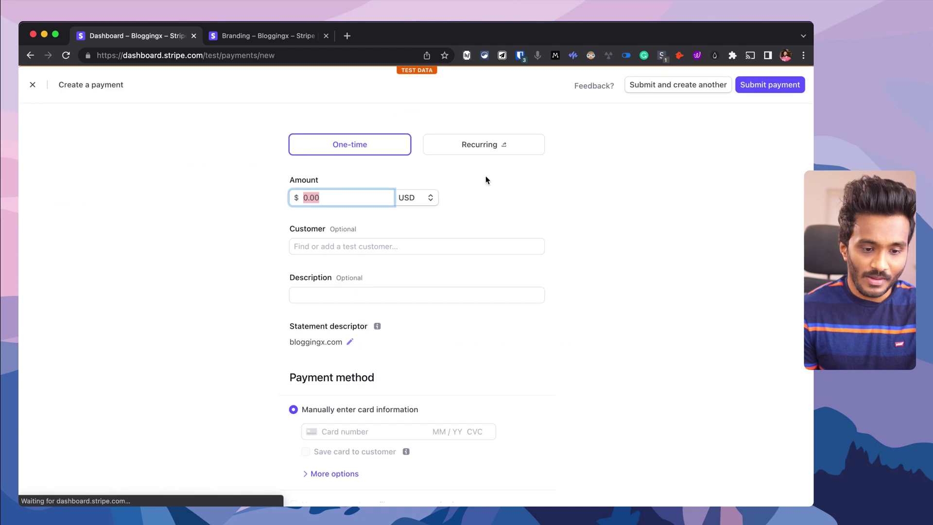
left_click(323, 196)
double_click(323, 196)
type("1,00")
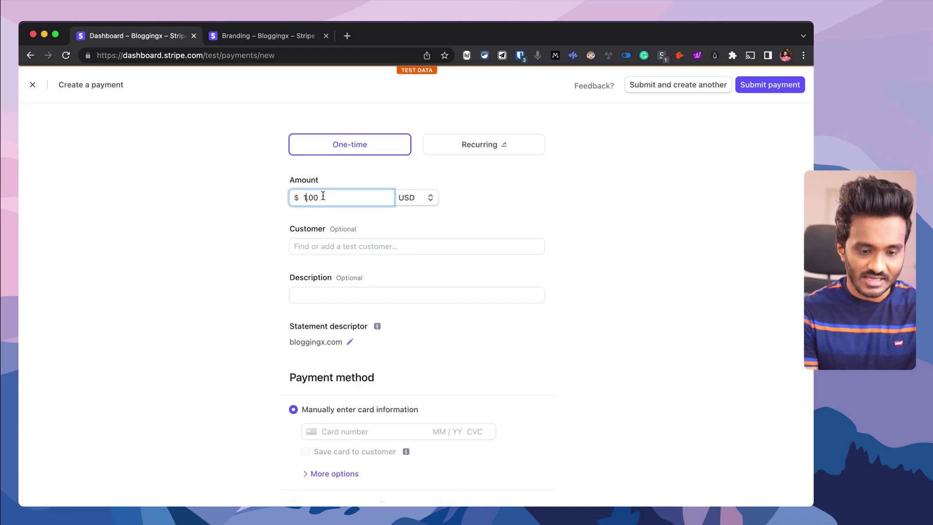
type("0")
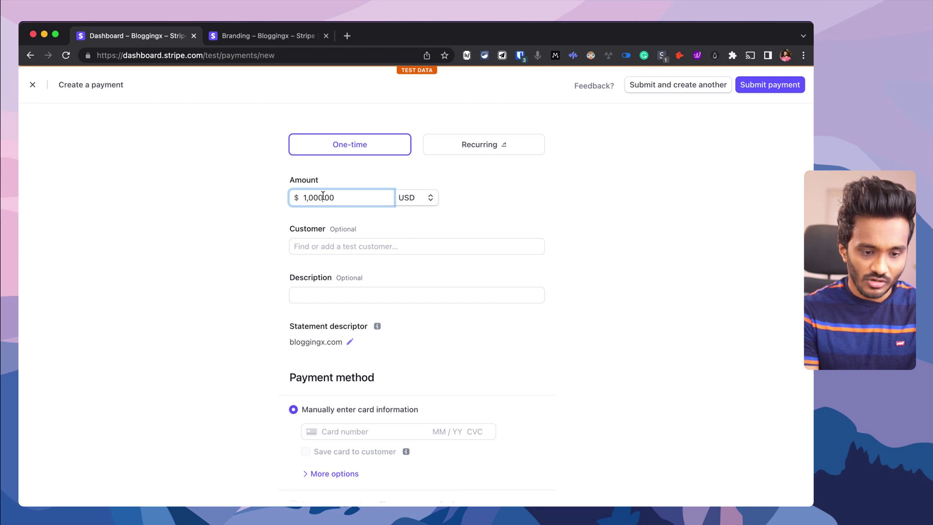
Assign the recent test customer to the payment and enter "Test payment" as its description
left_click(299, 245)
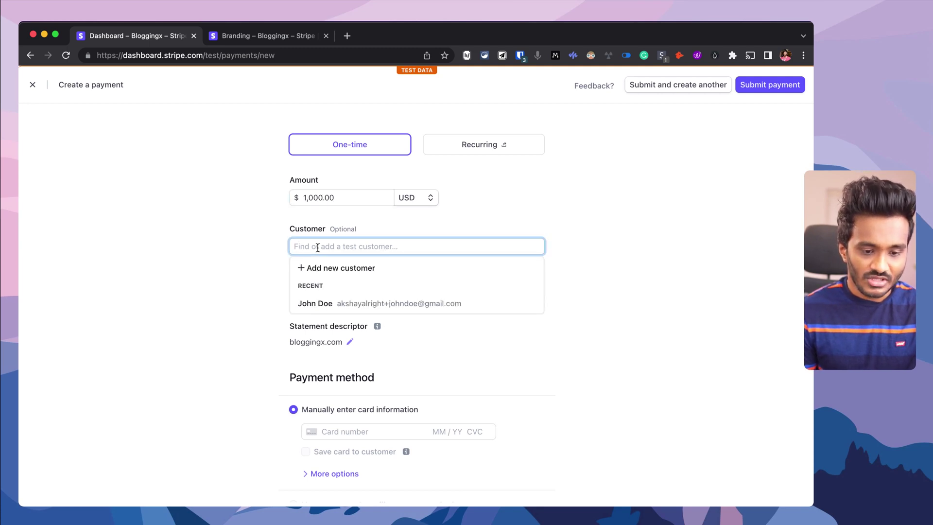
left_click(319, 304)
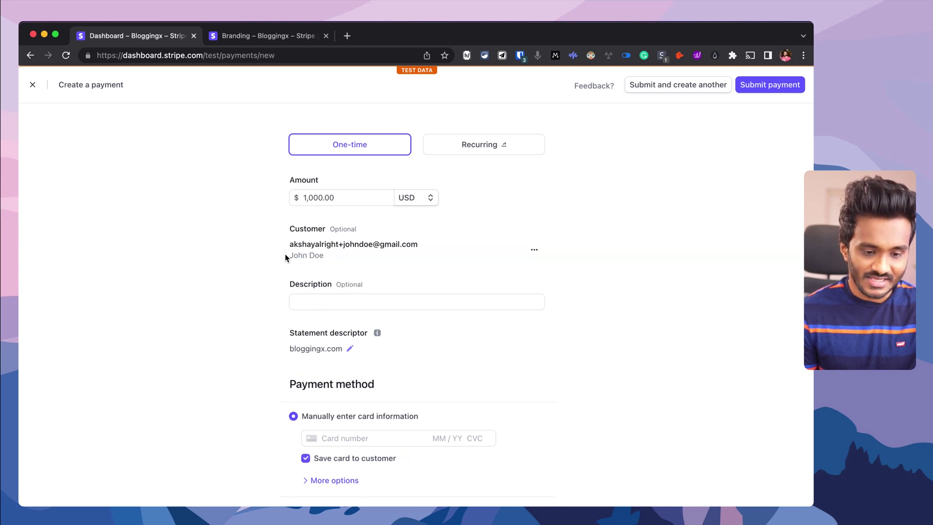
left_click(306, 298)
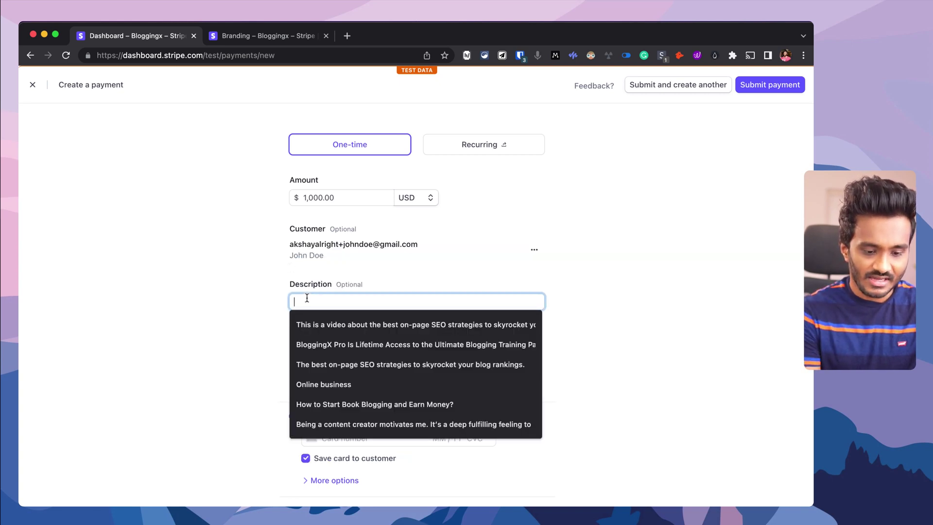
type("Test payment")
left_click(294, 325)
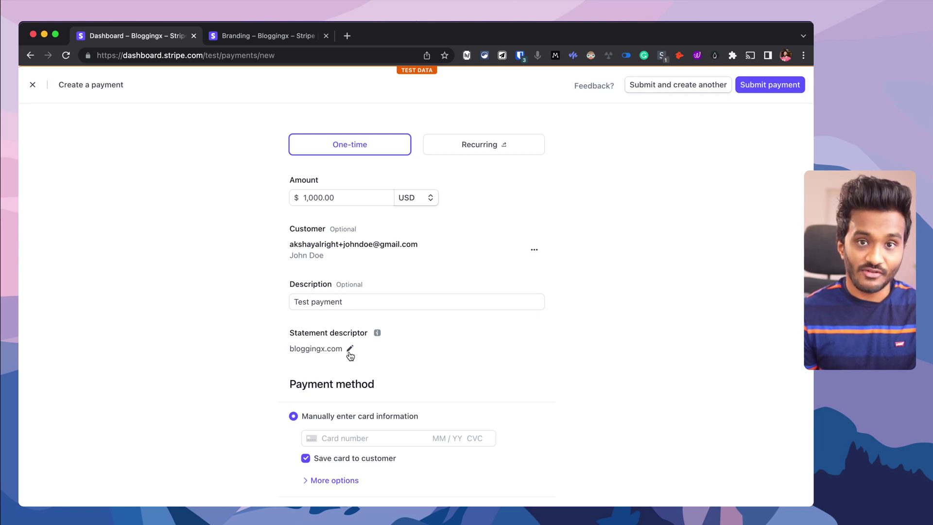
Switch the payment method to an emailed hosted invoice and back to manual card entry, and close the payment form without submitting
scroll(275, 328, "down", 2)
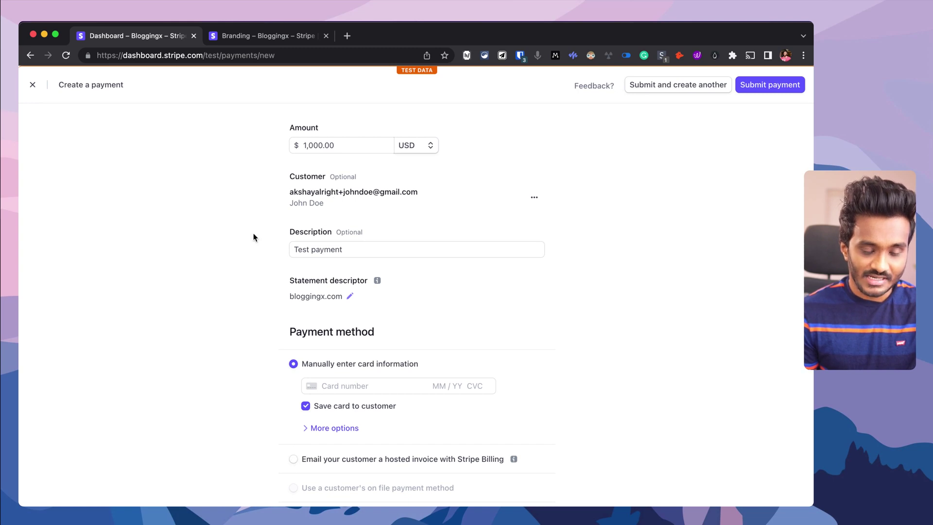
mouse_move(293, 490)
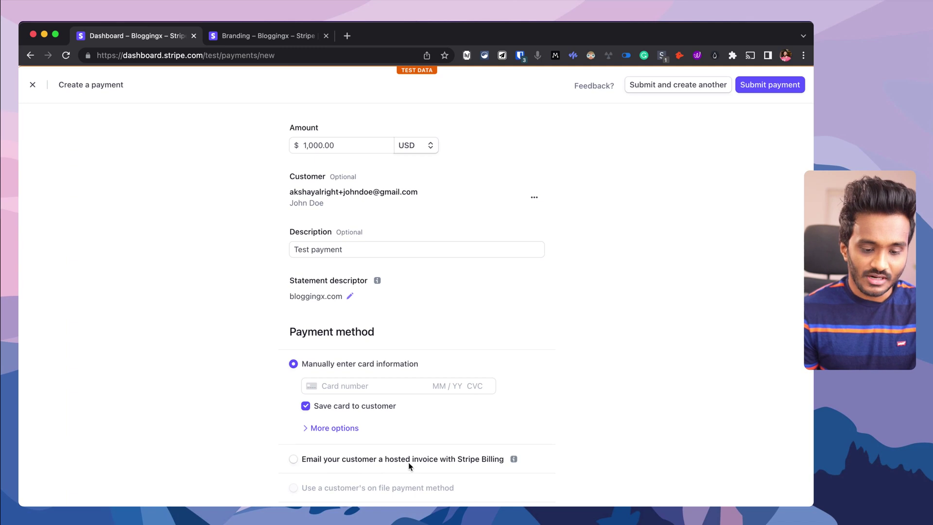
left_click(293, 459)
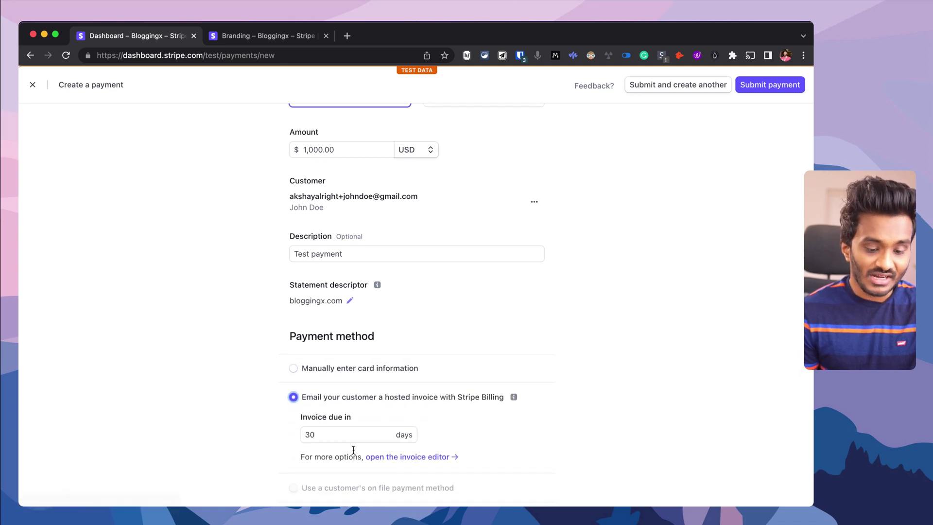
scroll(351, 406, "up", 2)
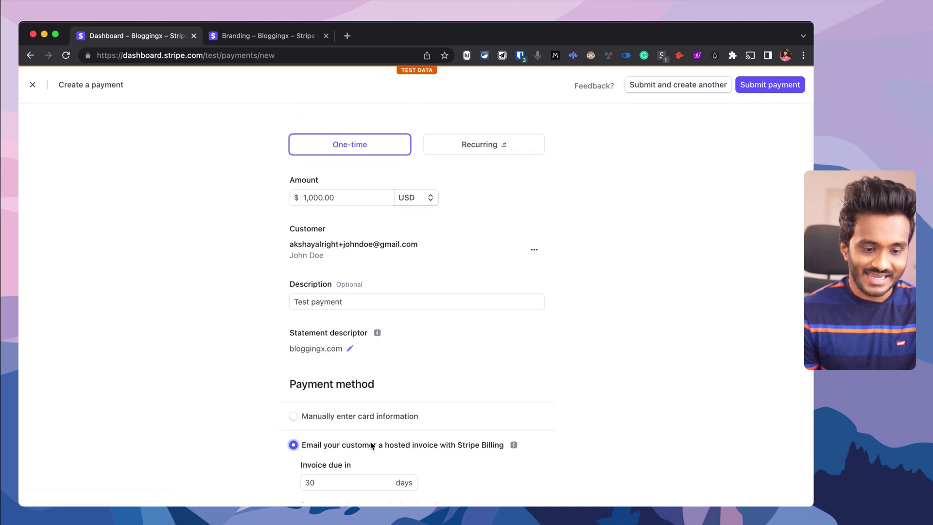
scroll(317, 342, "down", 2)
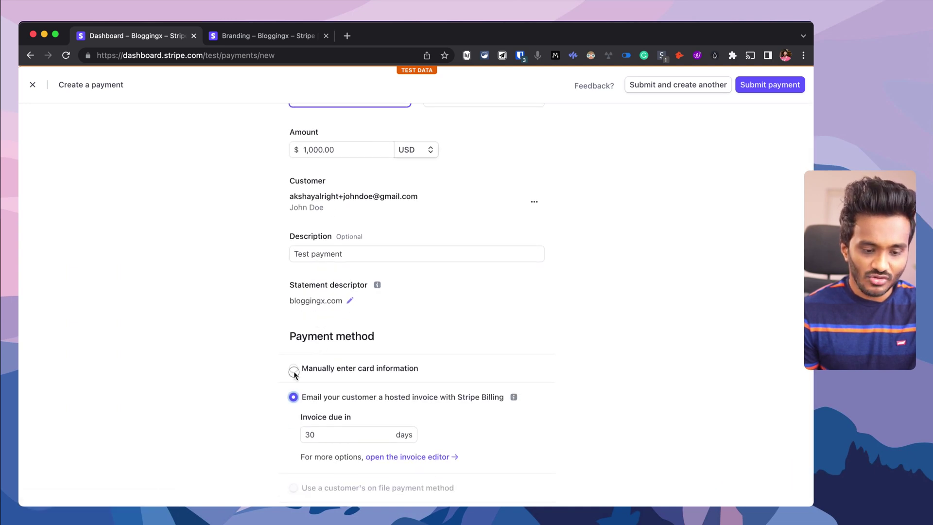
left_click(311, 368)
scroll(355, 397, "up", 2)
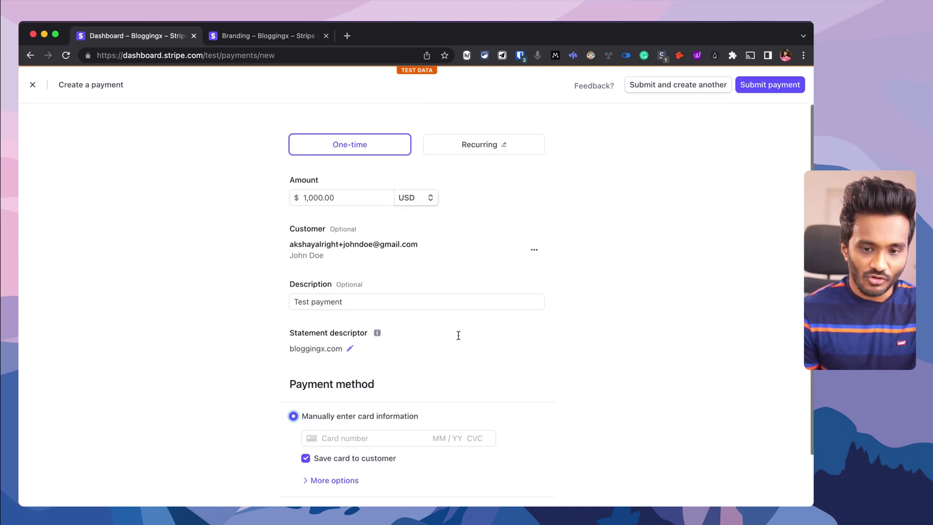
left_click(32, 85)
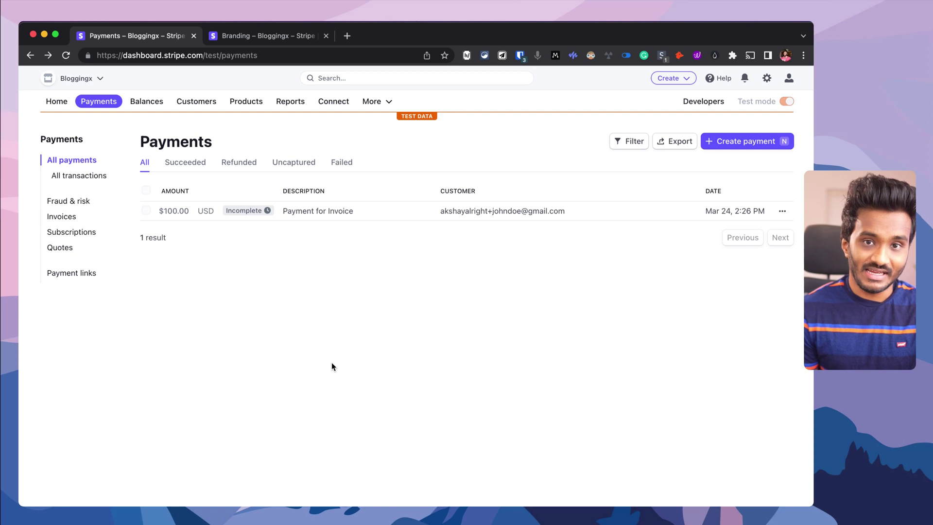
Start adding a new product in the product catalogue and name it "BloggingX Pro"
left_click(245, 102)
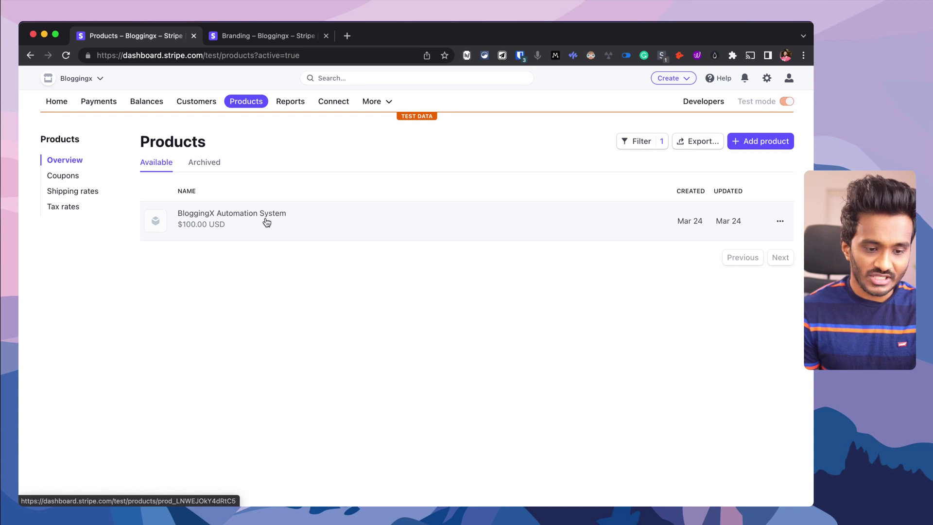
left_click(776, 146)
left_click(360, 218)
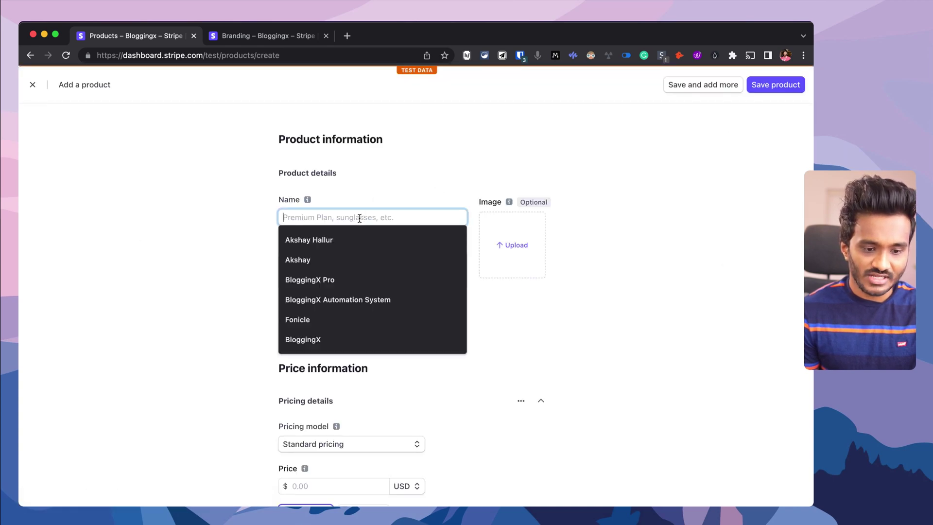
left_click(324, 280)
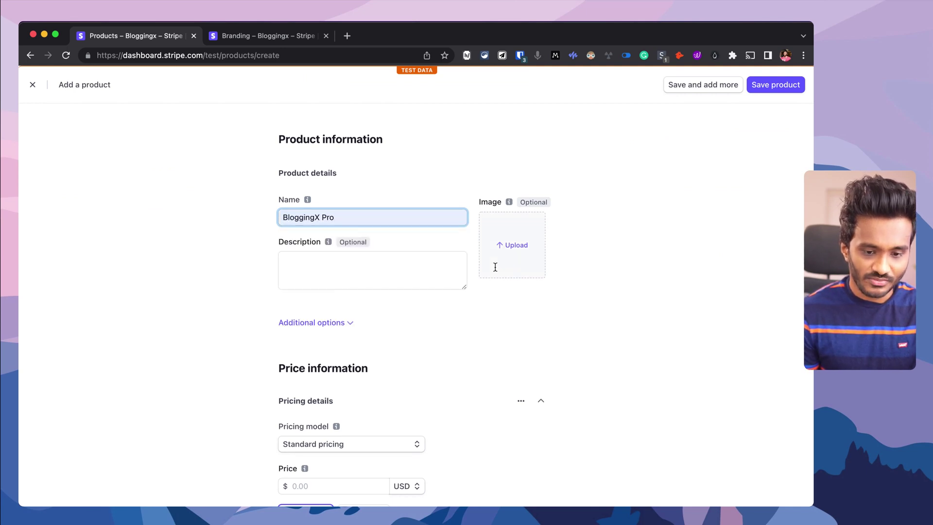
Switch the product's pricing model to Graduated pricing and examine its tier table
scroll(454, 329, "down", 3)
left_click(342, 298)
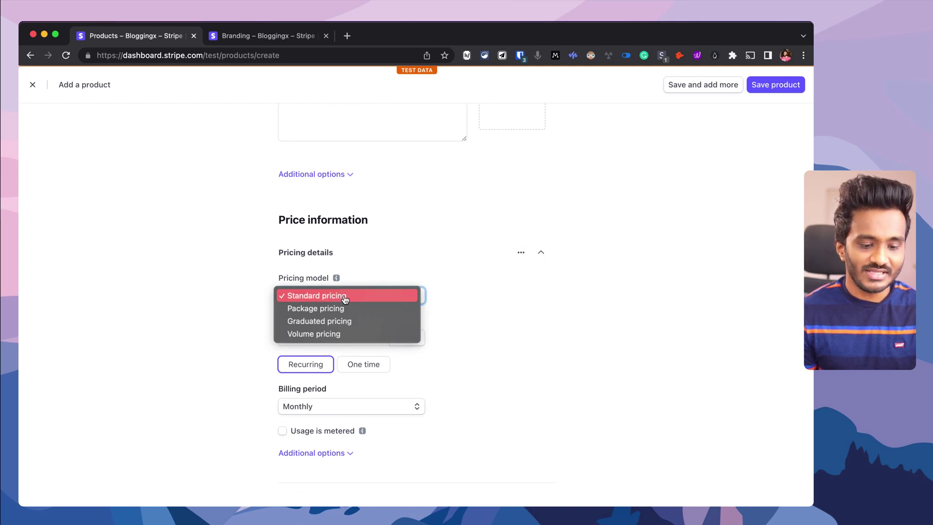
left_click(328, 321)
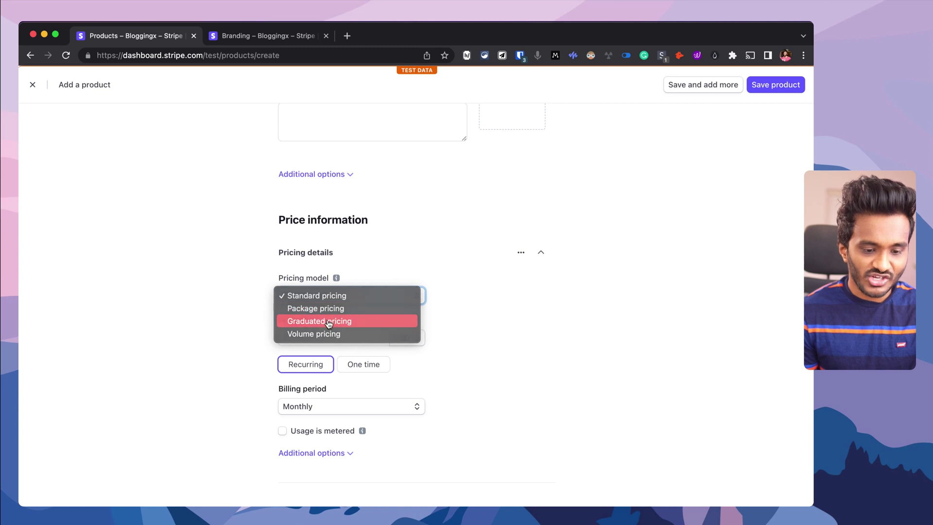
left_click(340, 298)
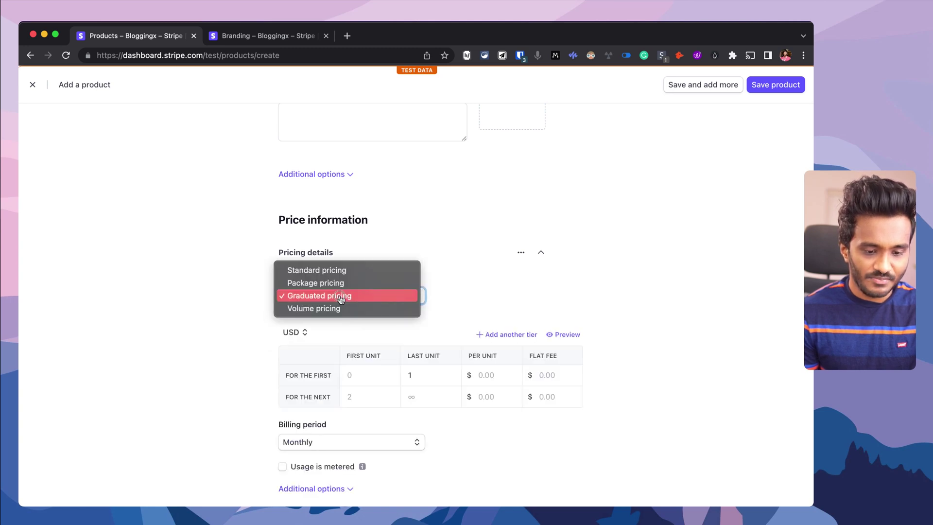
left_click(341, 296)
scroll(258, 363, "down", 3)
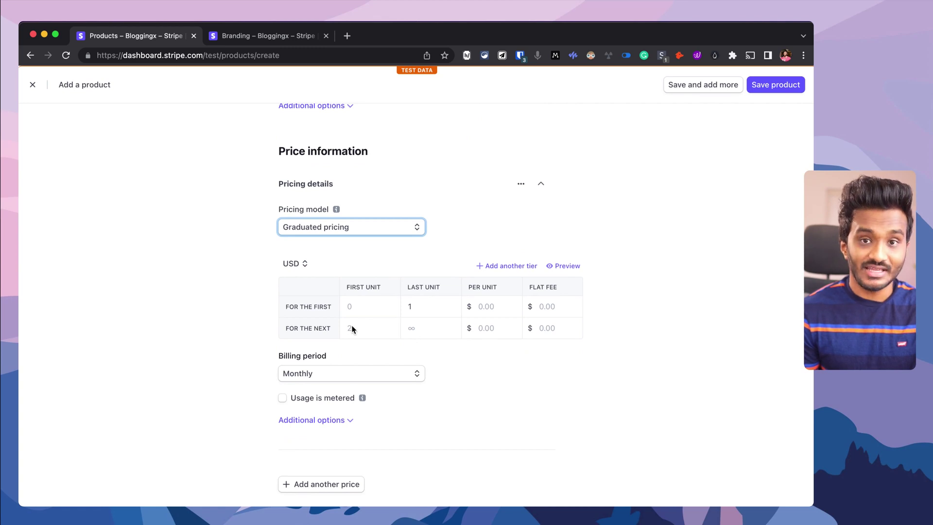
Try Volume pricing and Package pricing for the product, and return the pricing model to Standard pricing
left_click(329, 232)
left_click(328, 239)
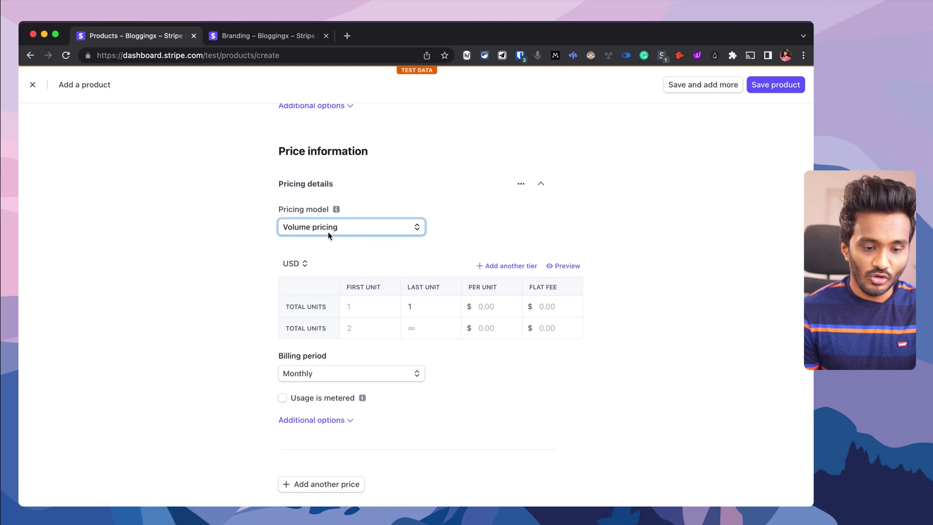
left_click(330, 234)
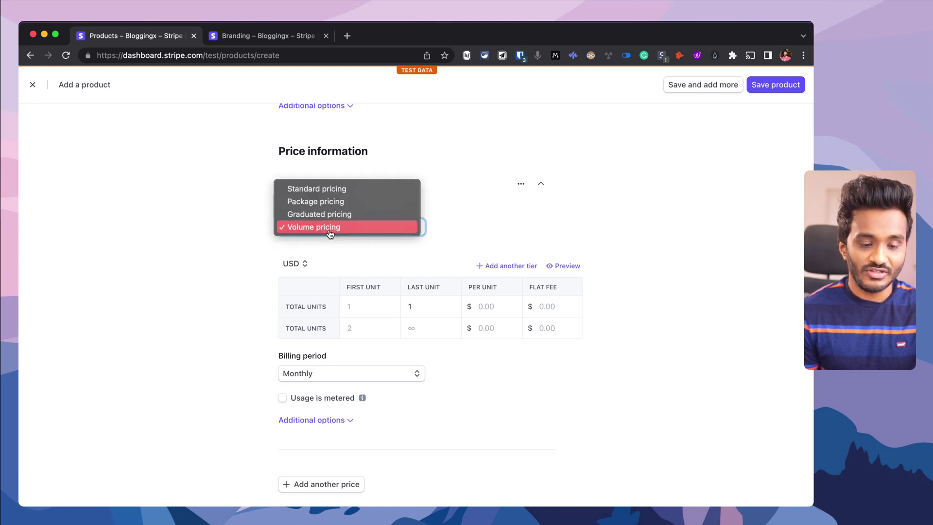
left_click(323, 202)
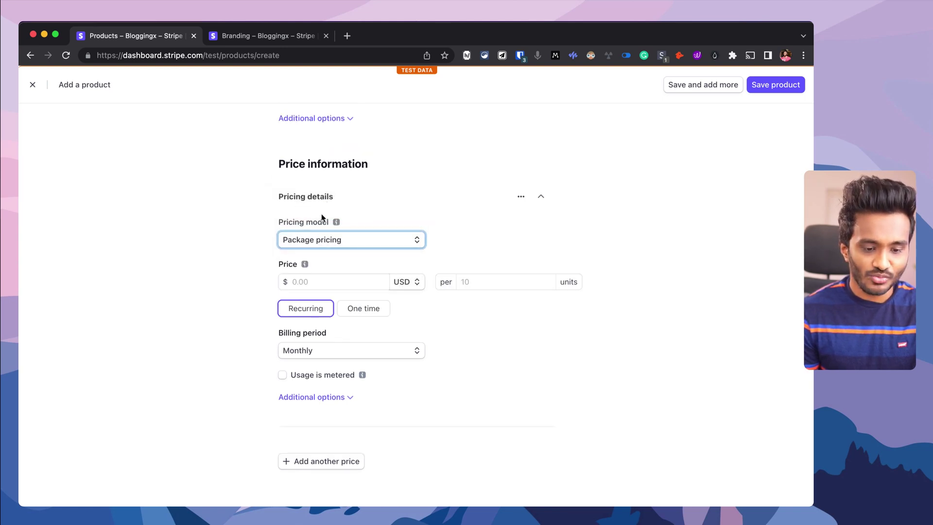
left_click(326, 243)
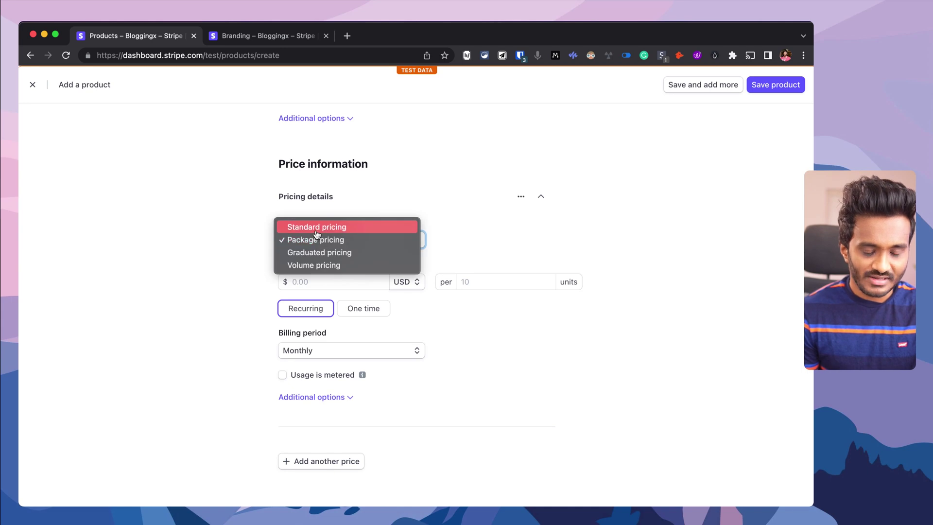
left_click(316, 228)
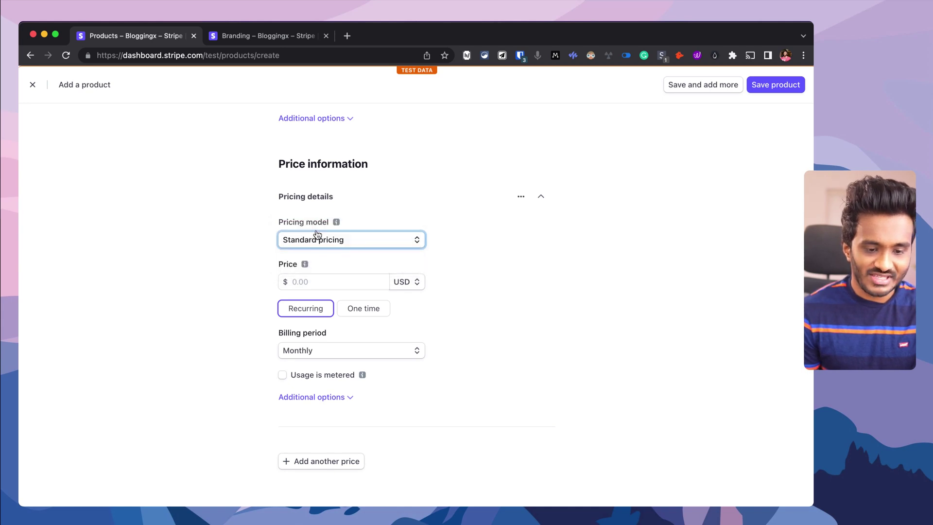
Set the product's price to 500.00 USD
left_click(310, 281)
left_click(320, 304)
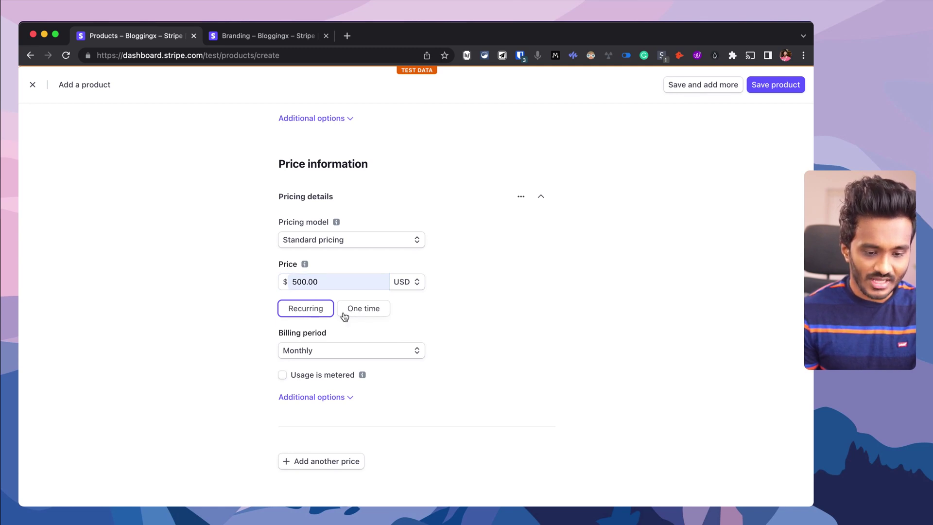
Make the 500.00 USD price a one-time charge and show its additional options
left_click(311, 350)
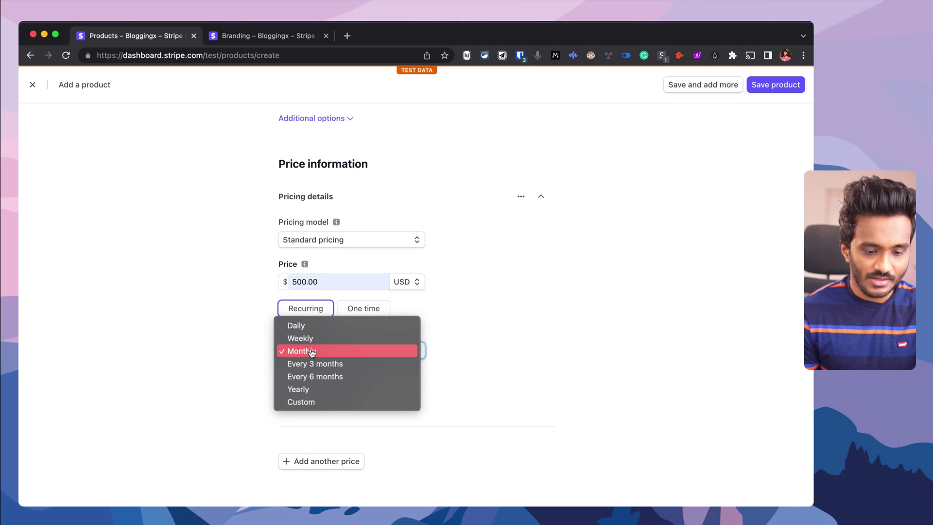
left_click(209, 348)
left_click(363, 311)
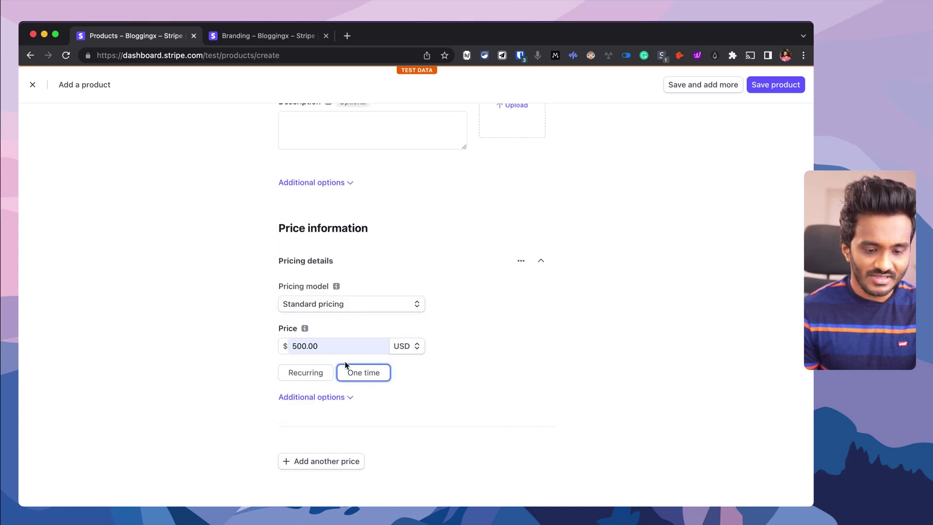
left_click(329, 397)
scroll(329, 397, "down", 2)
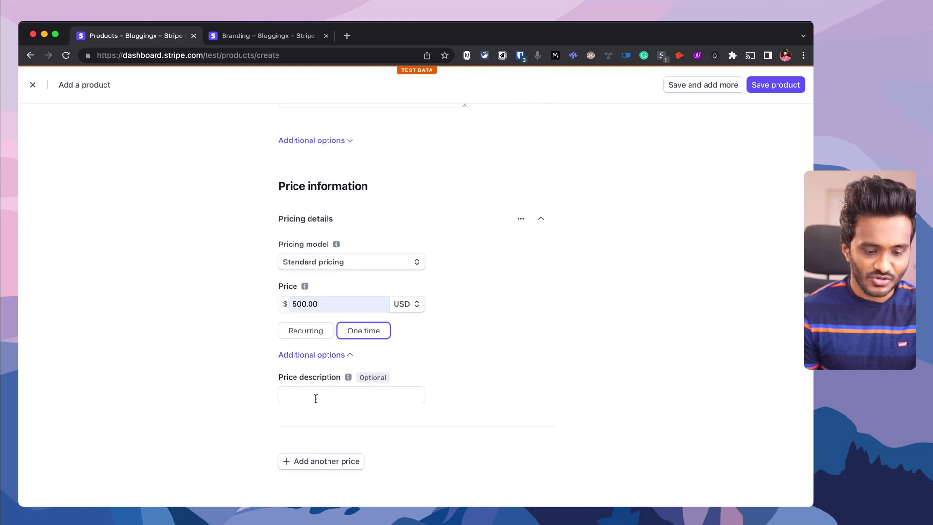
Add a second price to the product and delete it
left_click(297, 461)
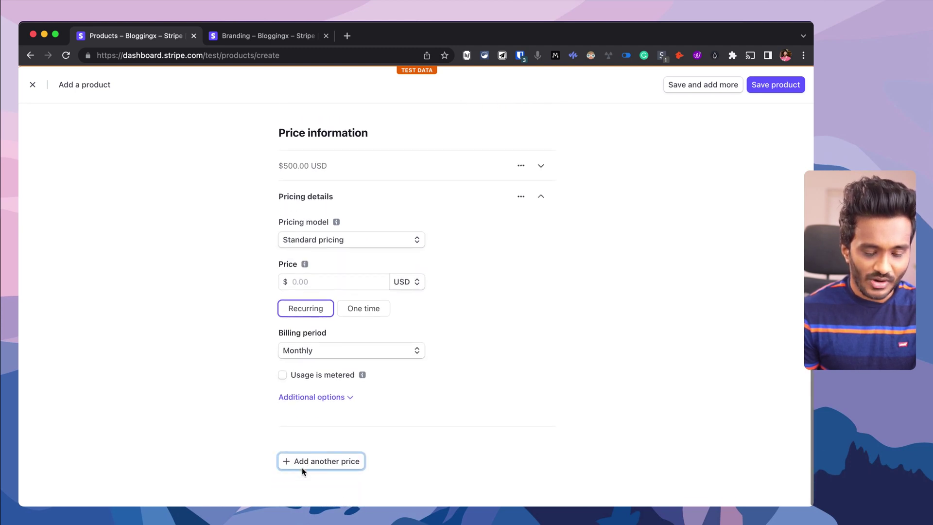
scroll(535, 252, "up", 2)
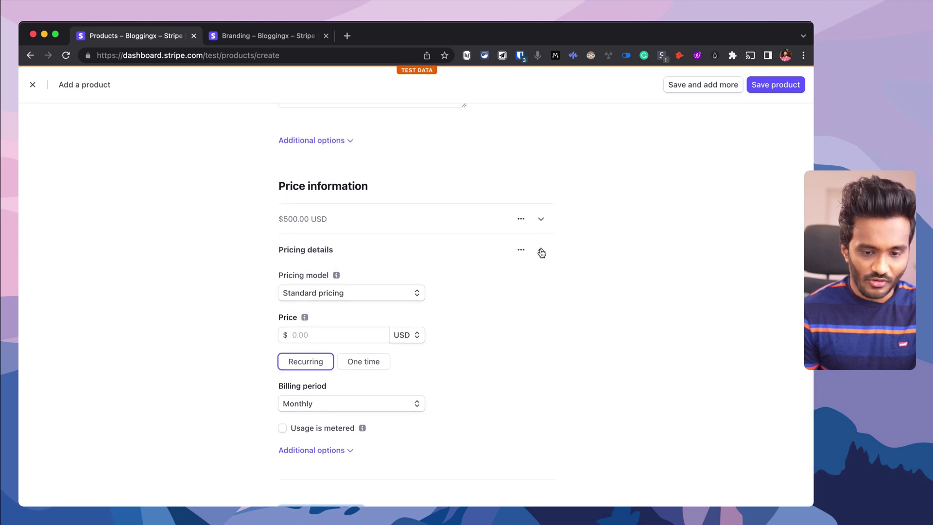
left_click(541, 252)
left_click(519, 411)
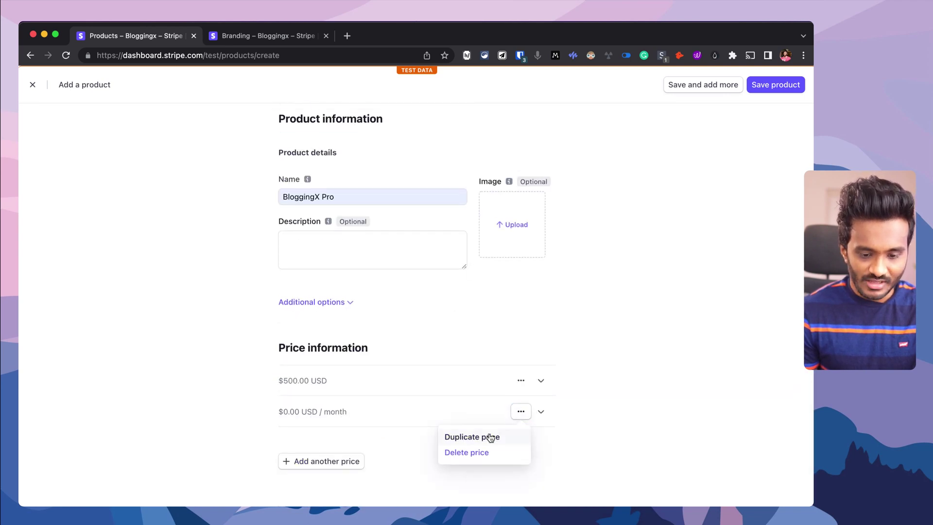
left_click(478, 452)
Save the product and review its details and pricing on the product page
left_click(755, 90)
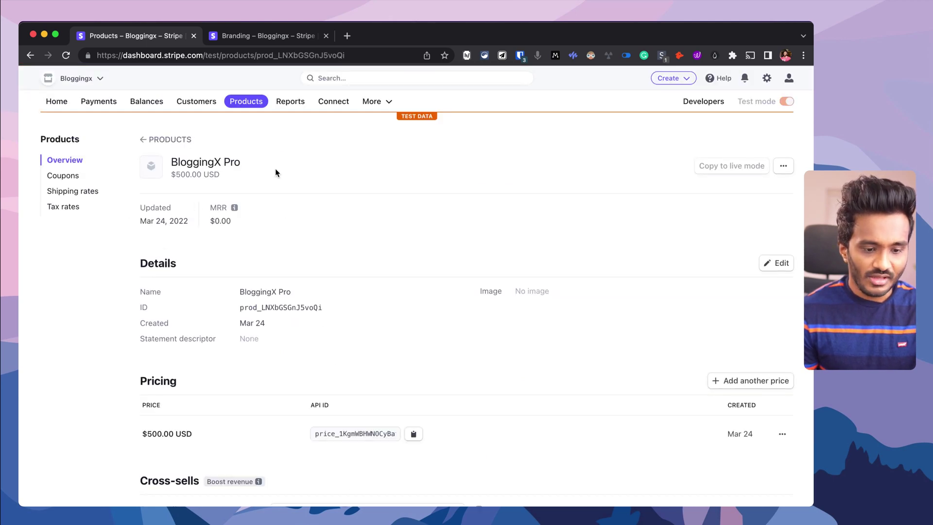
scroll(182, 305, "down", 3)
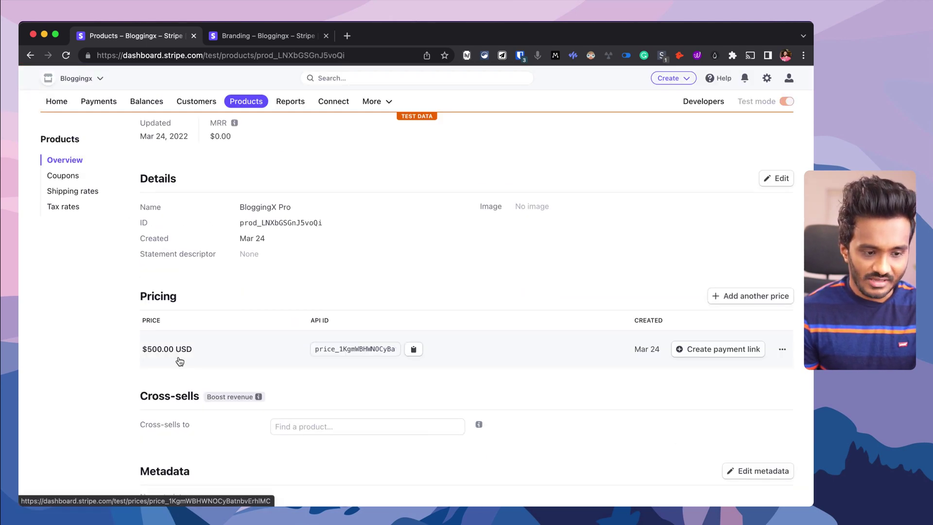
scroll(204, 360, "up", 3)
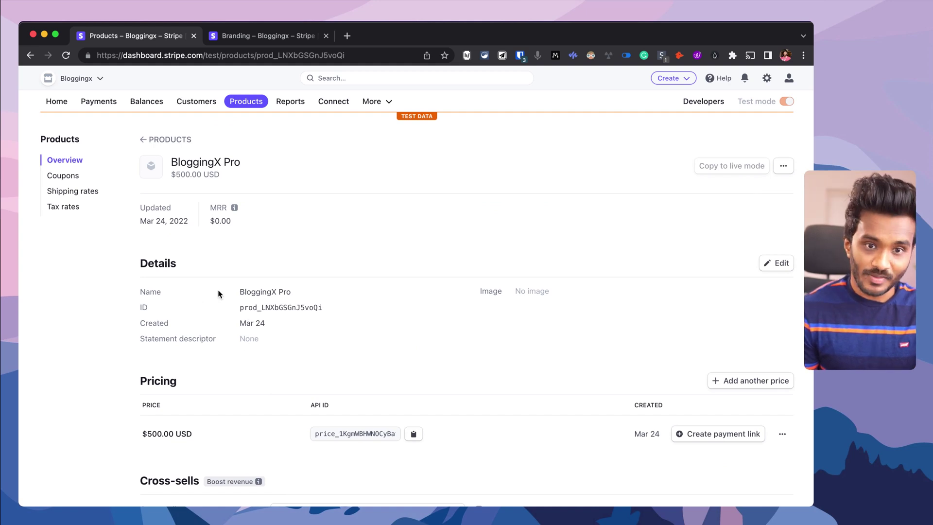
scroll(369, 303, "down", 2)
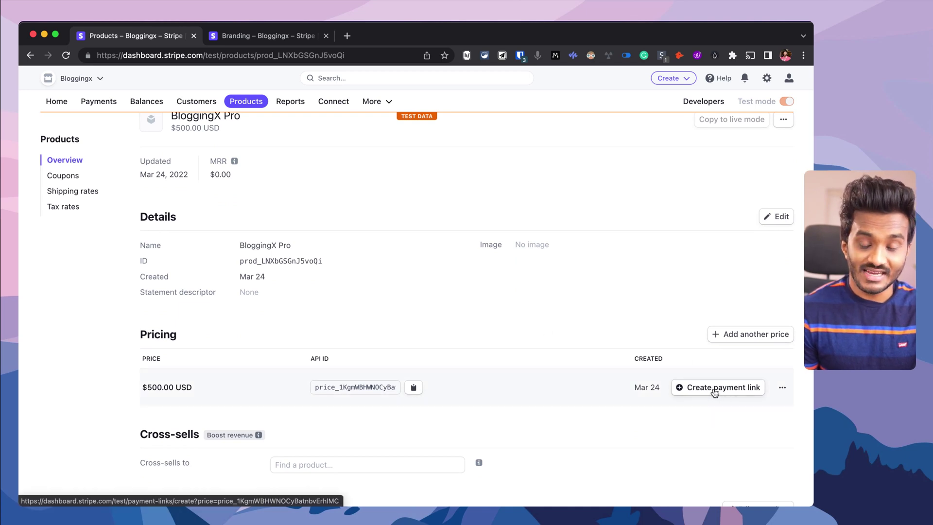
scroll(714, 391, "up", 2)
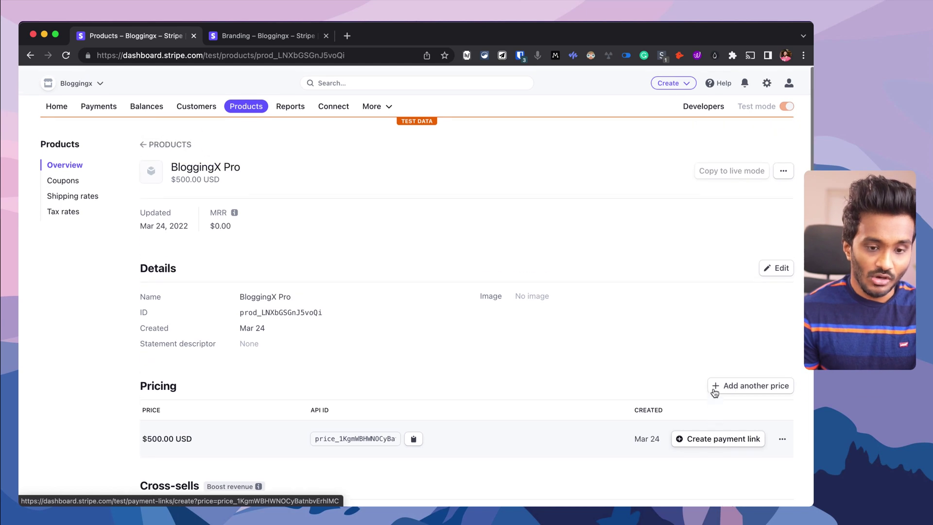
Start a new payment link for the BloggingX Pro 500.00 USD price and allow promotion codes
left_click(100, 97)
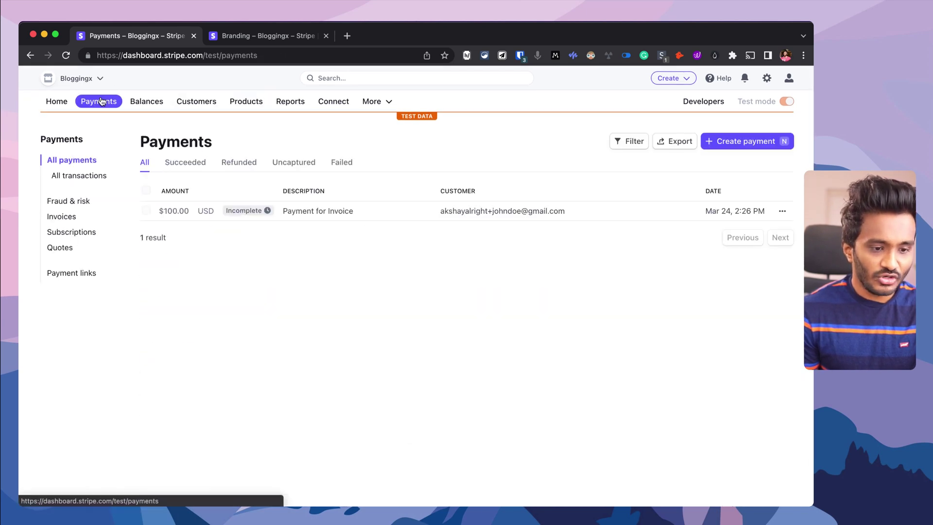
left_click(75, 262)
left_click(766, 141)
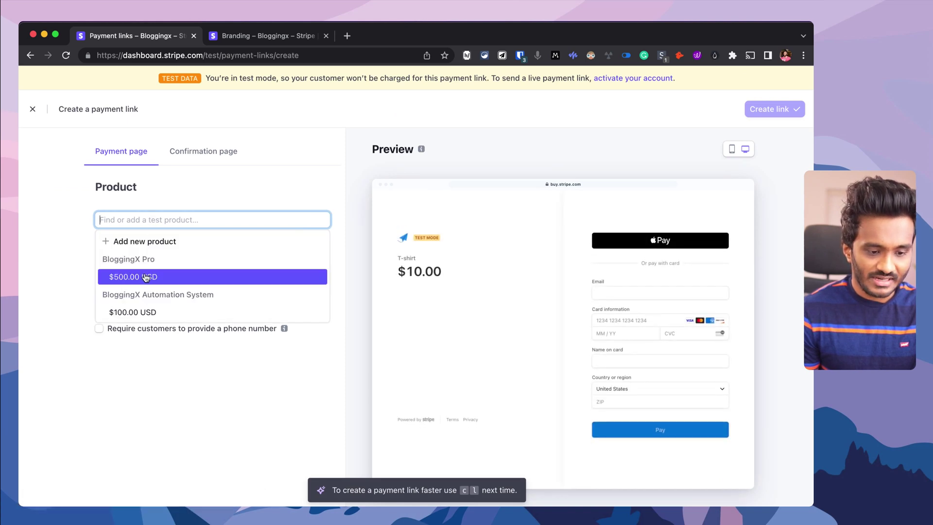
left_click(145, 277)
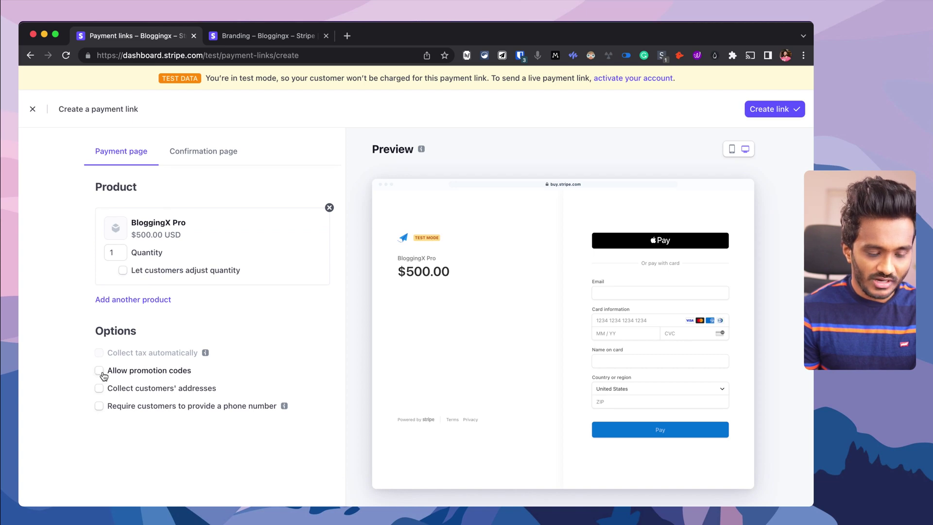
left_click(159, 373)
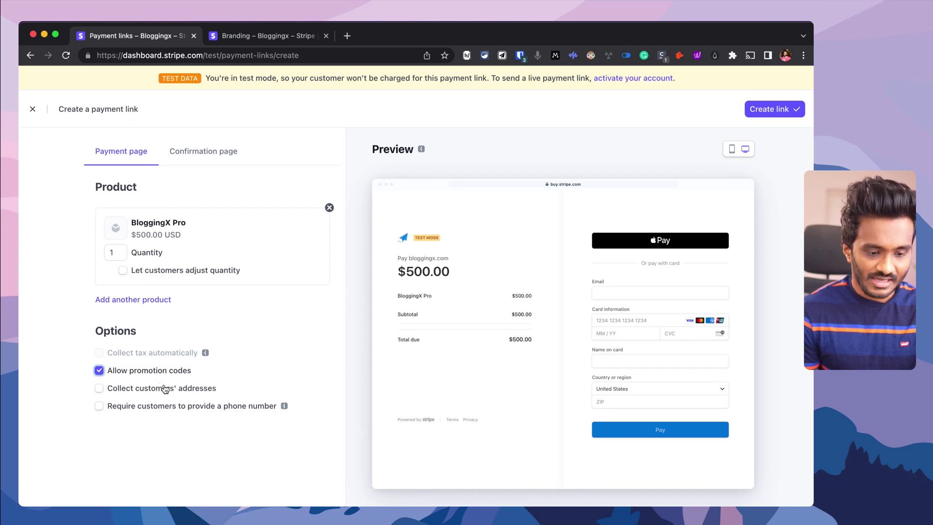
Try collecting customers' addresses and requiring a phone number on the payment link, leaving both options off
left_click(168, 393)
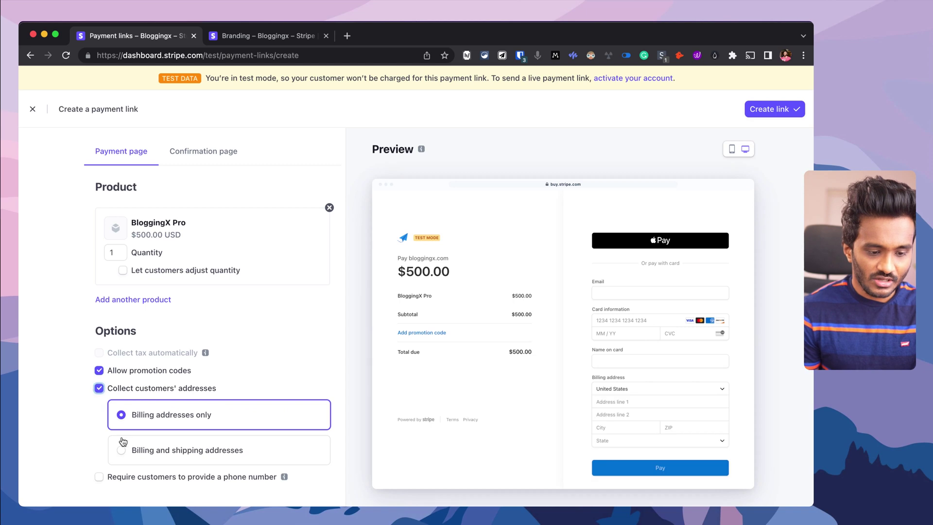
scroll(167, 457, "down", 1)
left_click(169, 462)
left_click(168, 462)
left_click(164, 374)
left_click(164, 374)
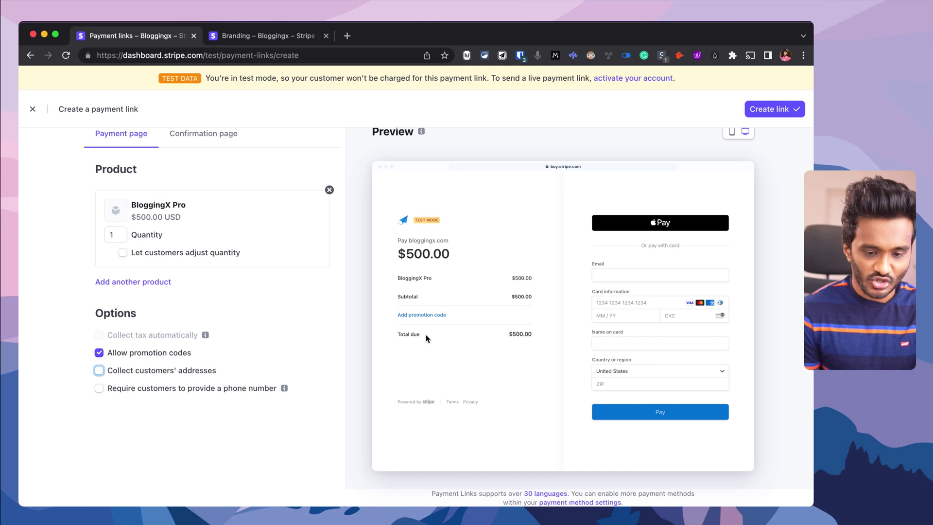
Create the BloggingX Pro payment link and review its shareable address and details
left_click(786, 113)
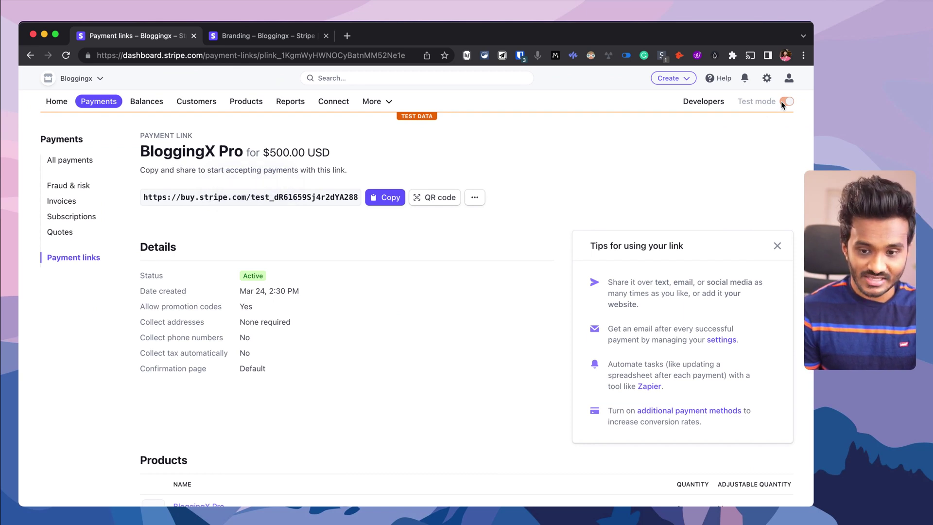
mouse_move(784, 102)
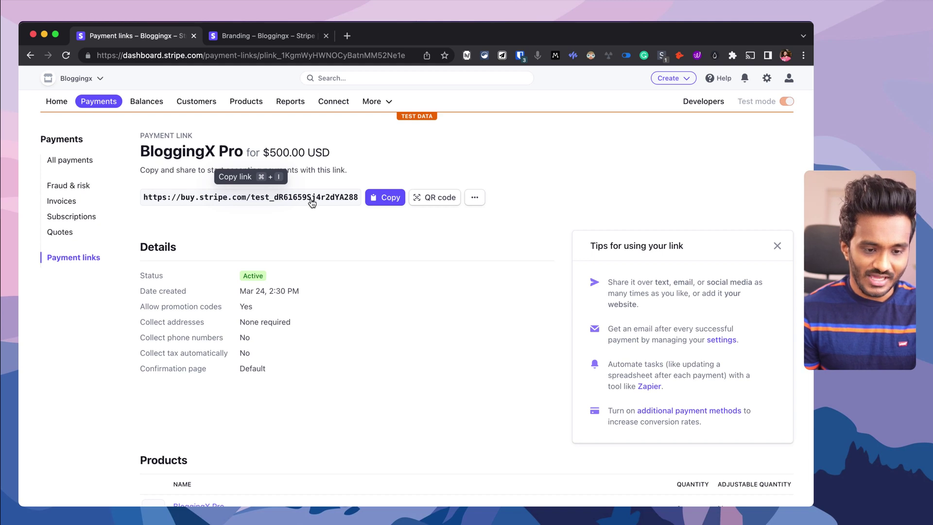
left_click_drag(140, 152, 242, 154)
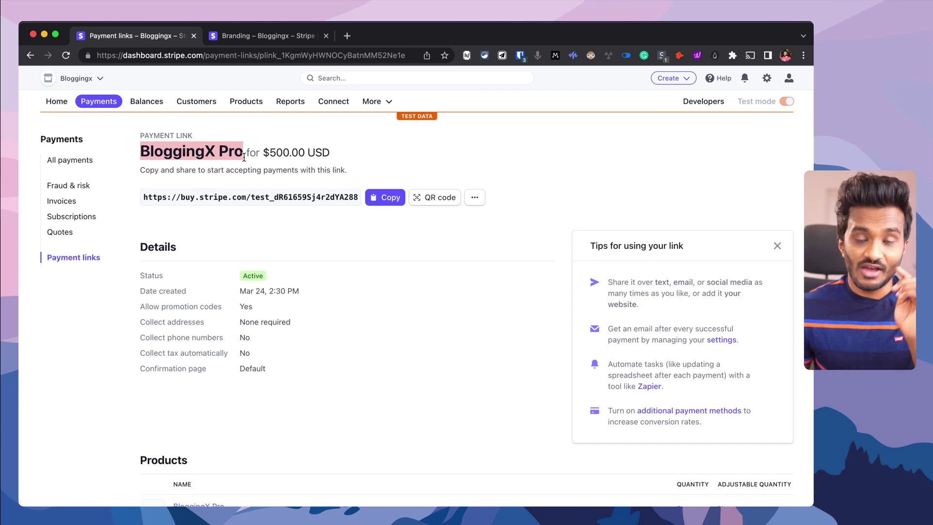
Return to the products and start creating a test coupon named "First purchase discount"
left_click(246, 101)
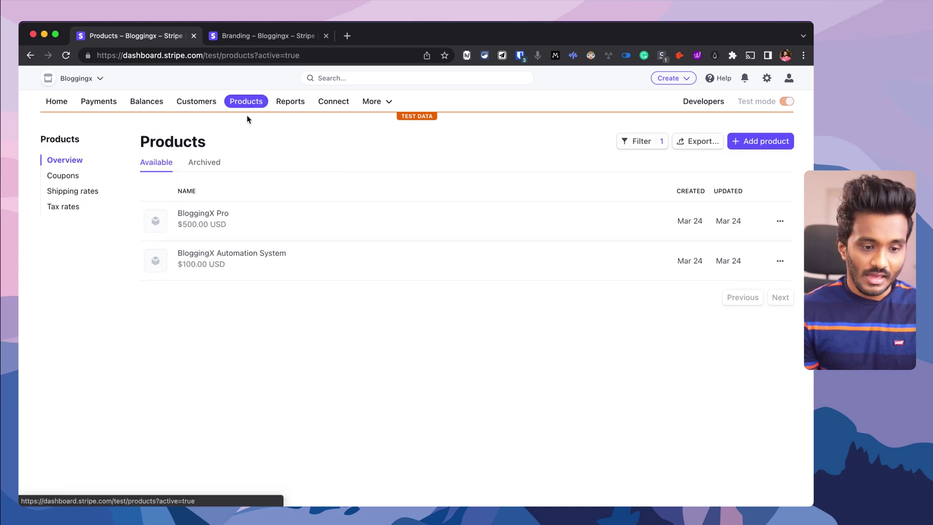
left_click(232, 218)
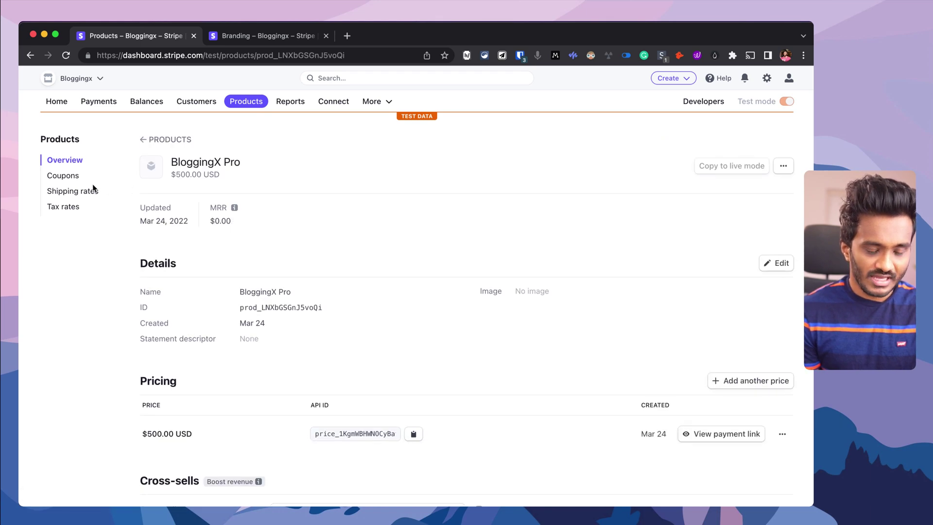
left_click(71, 176)
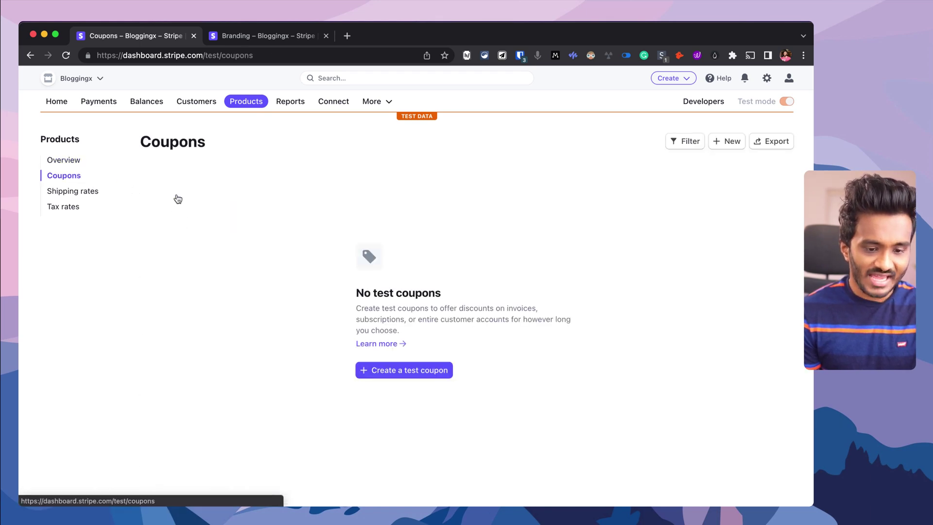
left_click(381, 368)
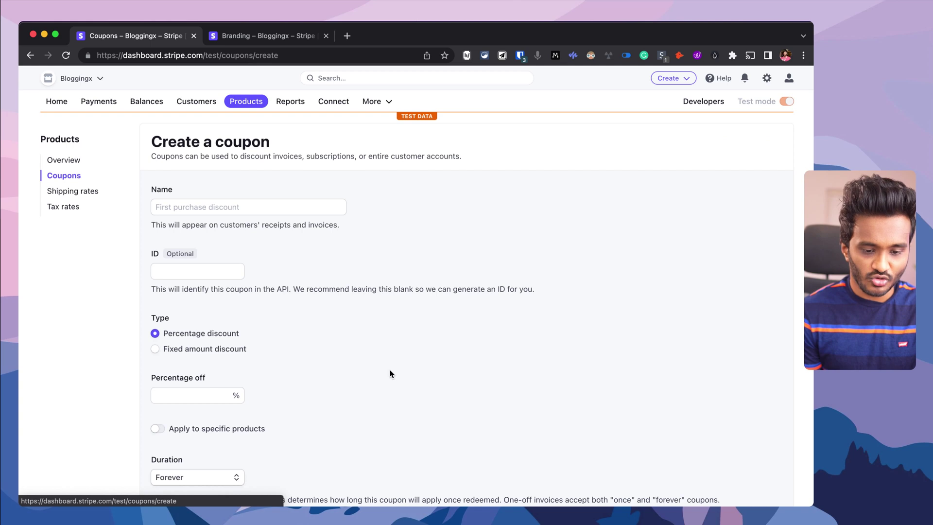
left_click(170, 207)
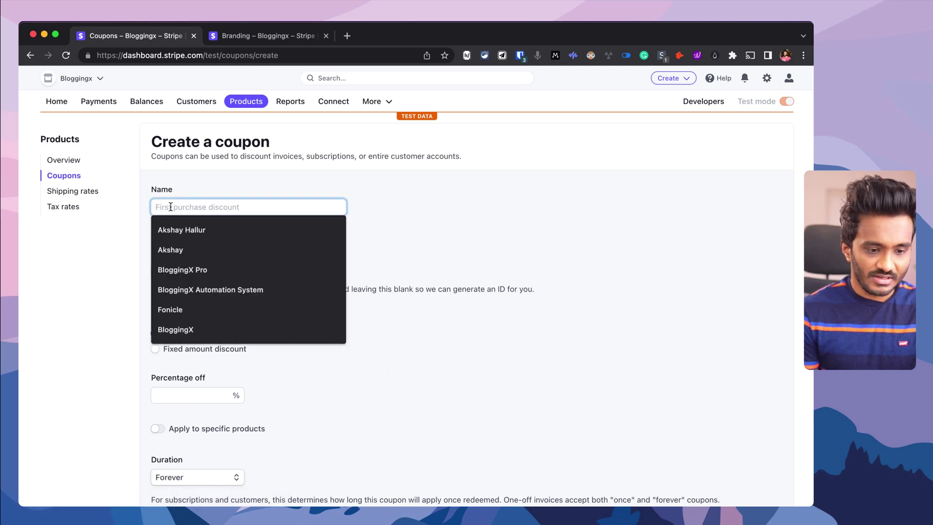
type("First purchase discount")
left_click(290, 275)
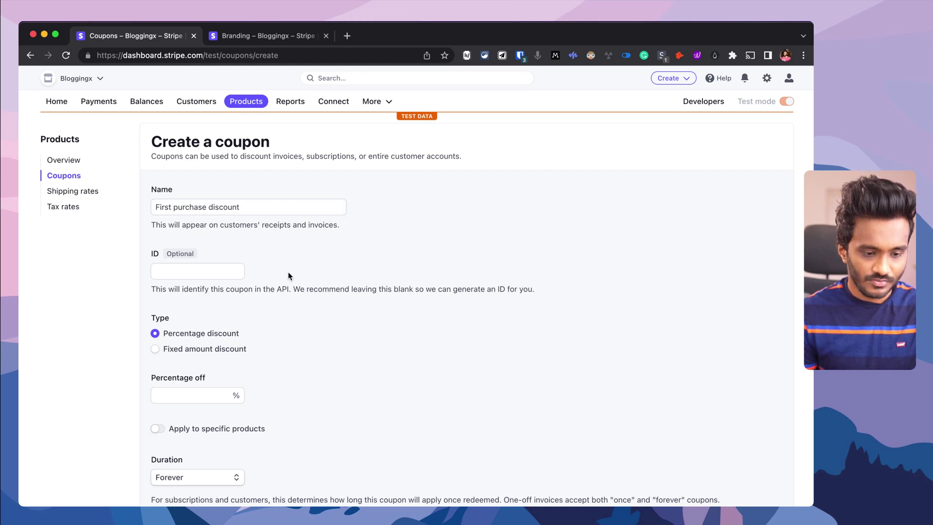
Keep the coupon's duration at Forever and restrict the coupon to the BloggingX Pro product
scroll(222, 305, "down", 3)
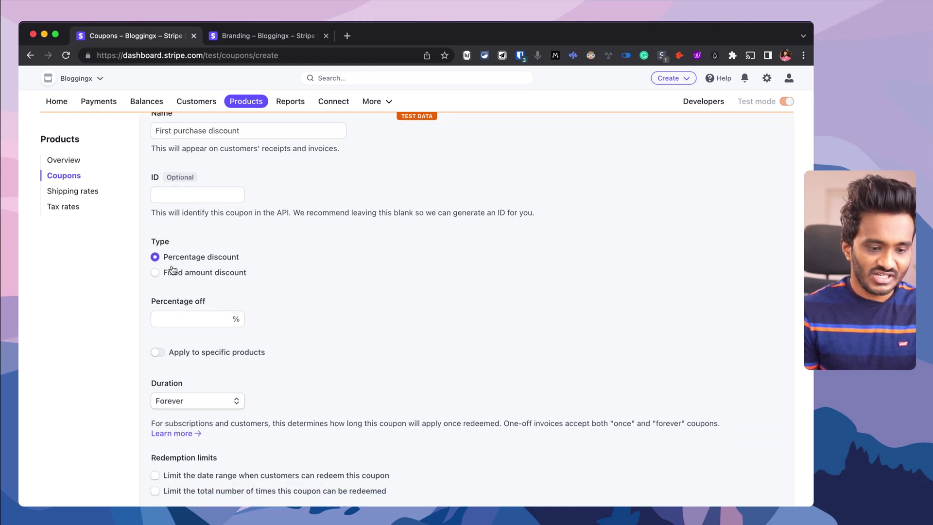
scroll(233, 291, "down", 4)
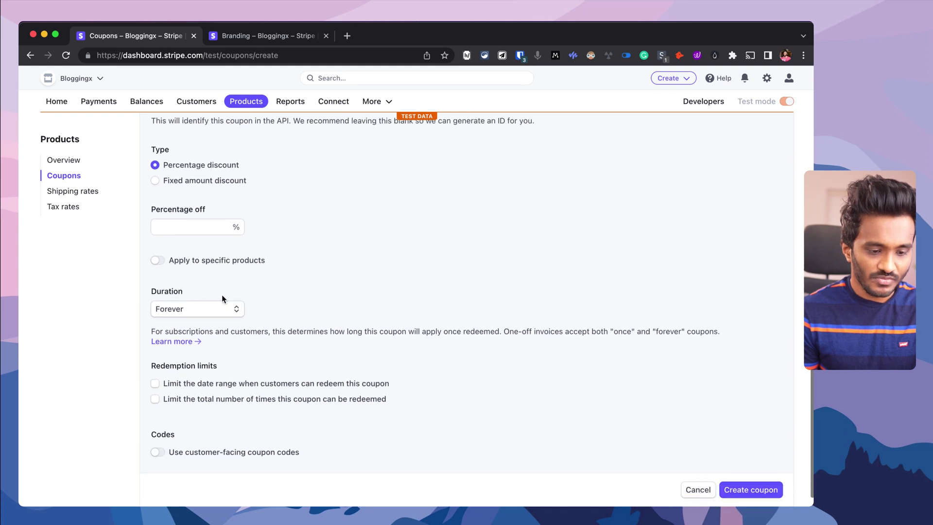
left_click(201, 309)
left_click(200, 309)
scroll(196, 273, "up", 3)
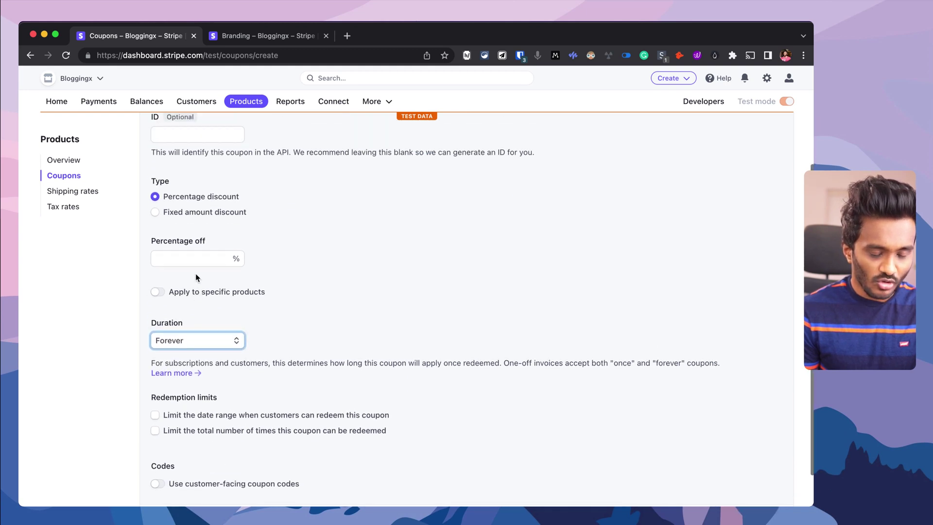
left_click(154, 331)
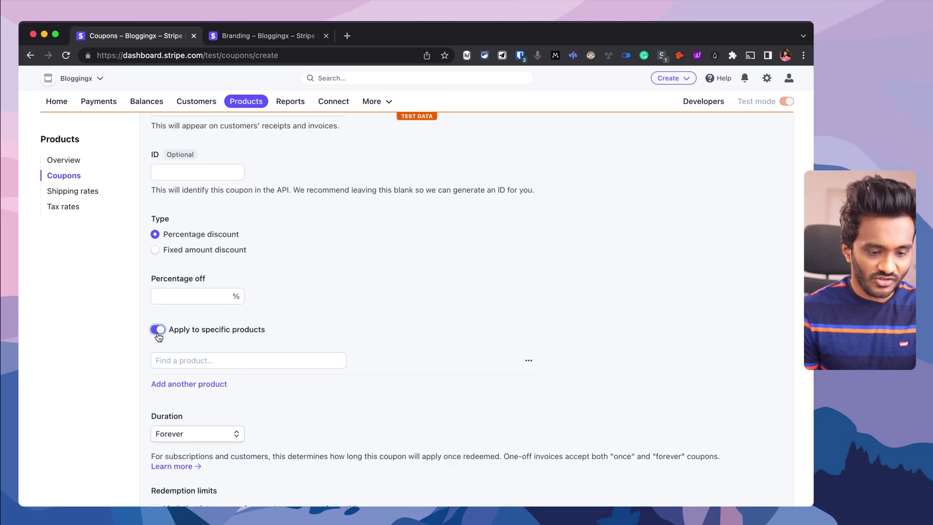
left_click(168, 359)
left_click(194, 398)
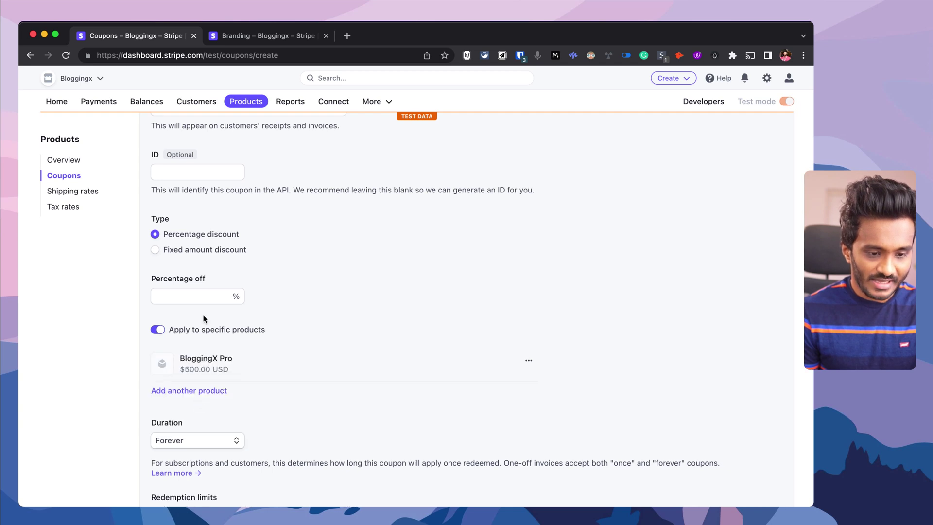
Rename the coupon as "BloggingX Pro - First purchase discount"
scroll(185, 316, "up", 4)
left_click(162, 209)
left_click(157, 209)
type("BloggingX Pro - First purchase discount")
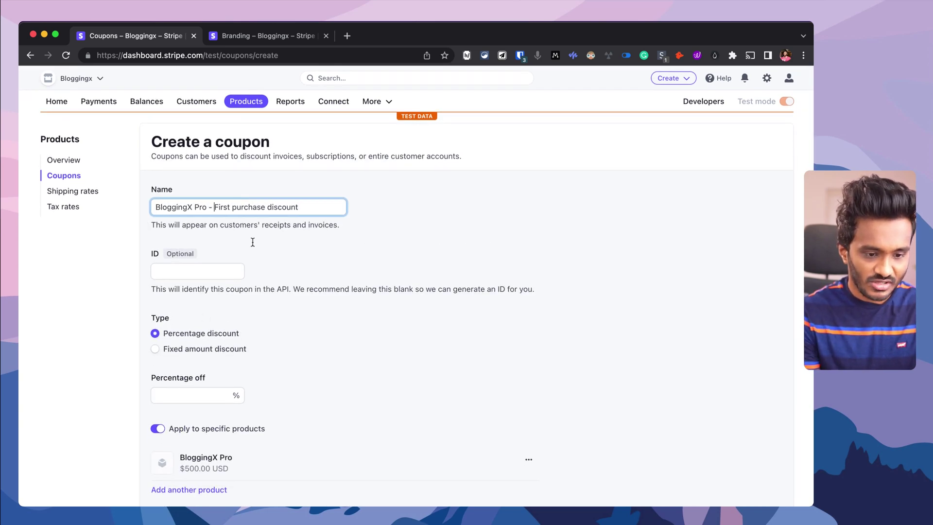
Limit the date range when customers can redeem the coupon, keeping the default redeem-by date and time
scroll(288, 217, "down", 7)
scroll(288, 217, "down", 2)
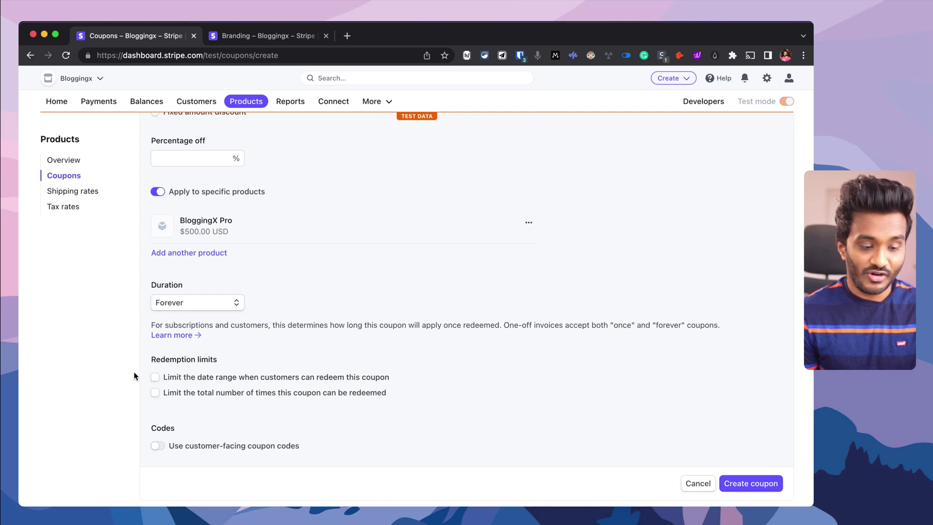
left_click(155, 377)
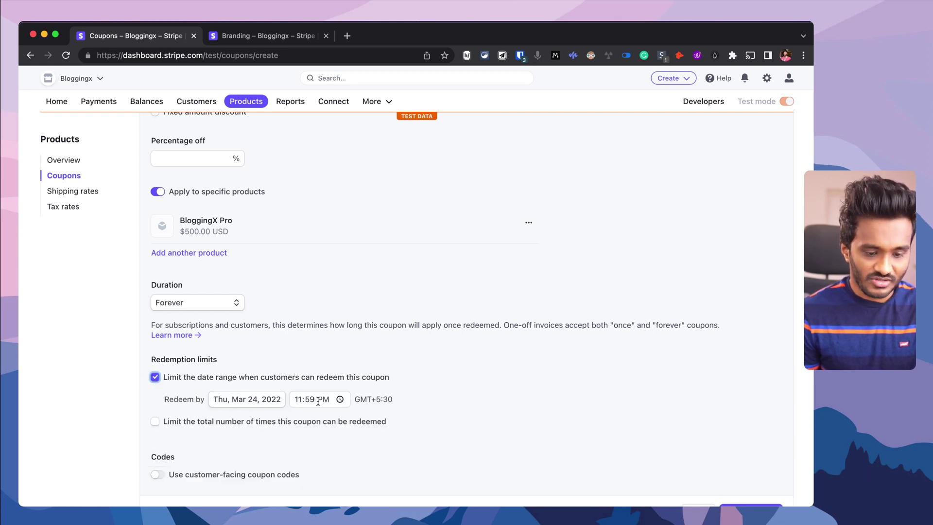
scroll(188, 404, "down", 2)
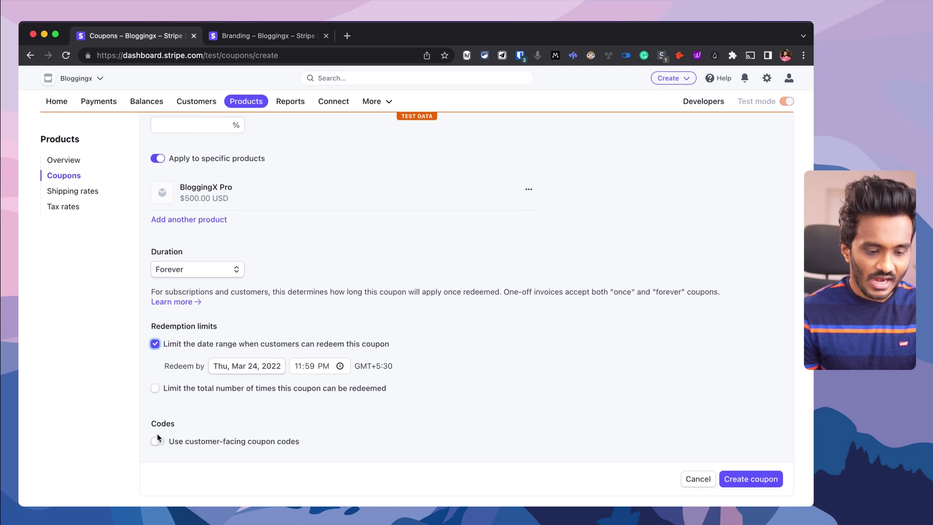
Turn on customer-facing codes for the coupon and review the code's restriction options
left_click(158, 441)
scroll(162, 442, "down", 5)
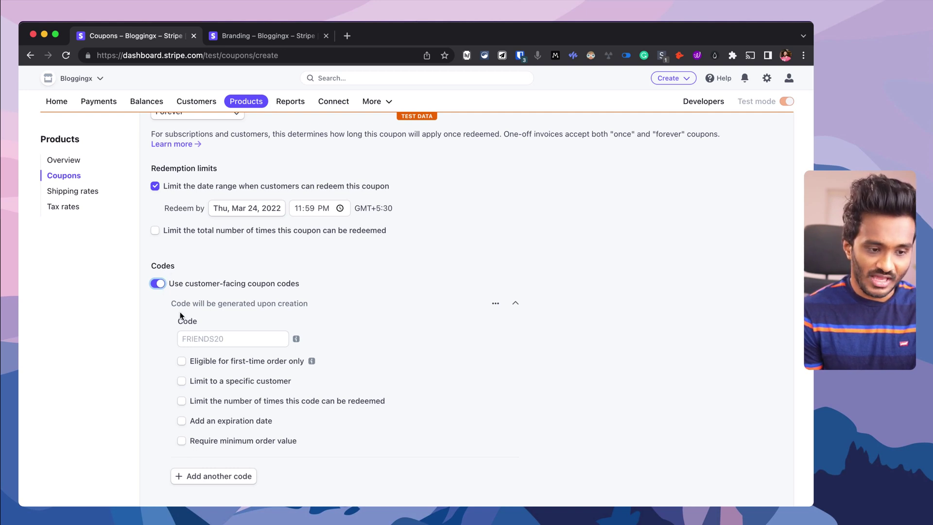
scroll(181, 313, "up", 10)
View the shipping rates and tax rates, opening the new test tax rate form and dismissing it without saving
left_click(84, 192)
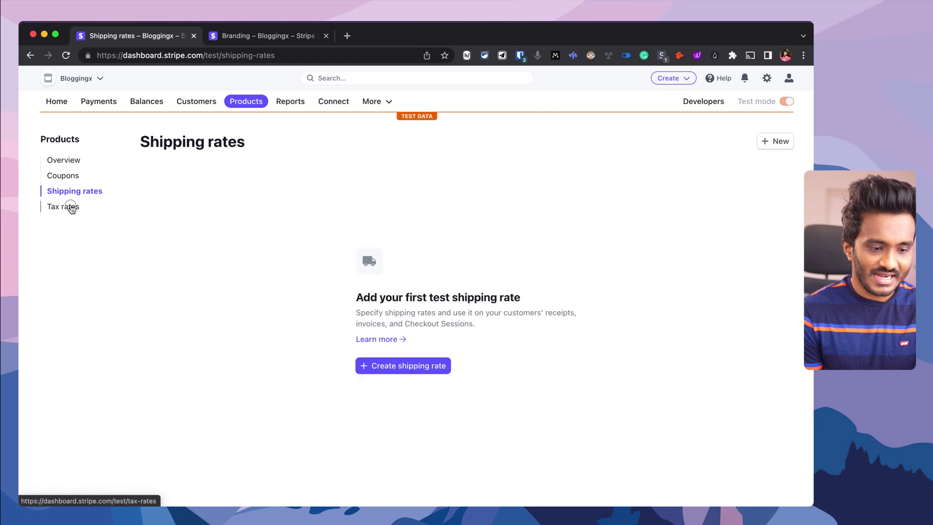
left_click(70, 206)
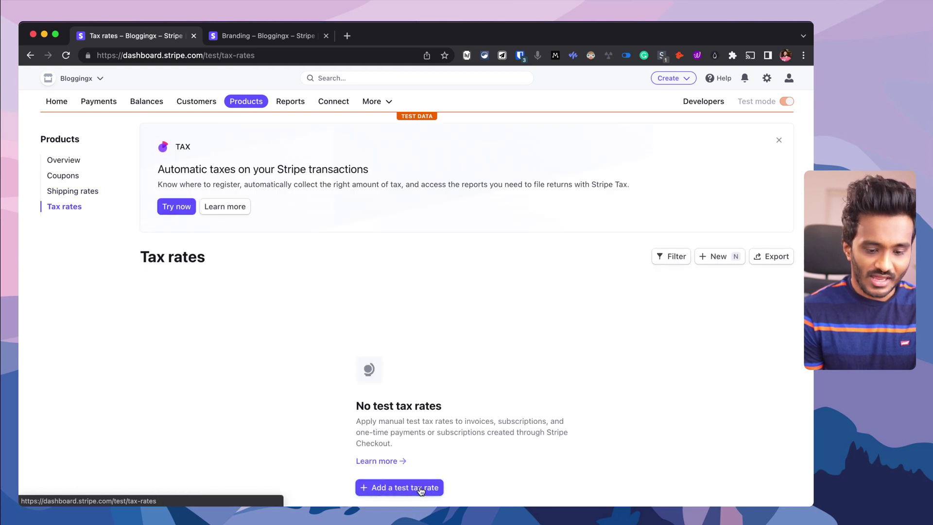
left_click(419, 486)
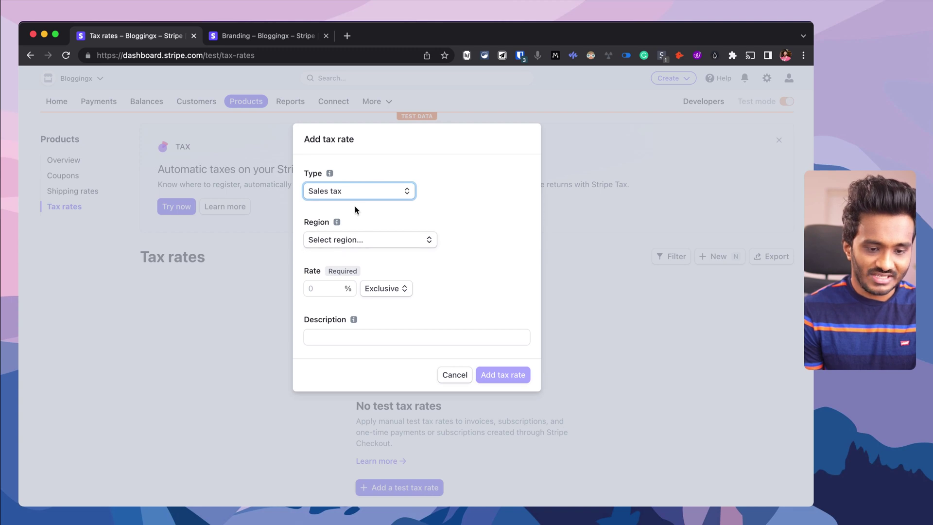
key("Escape")
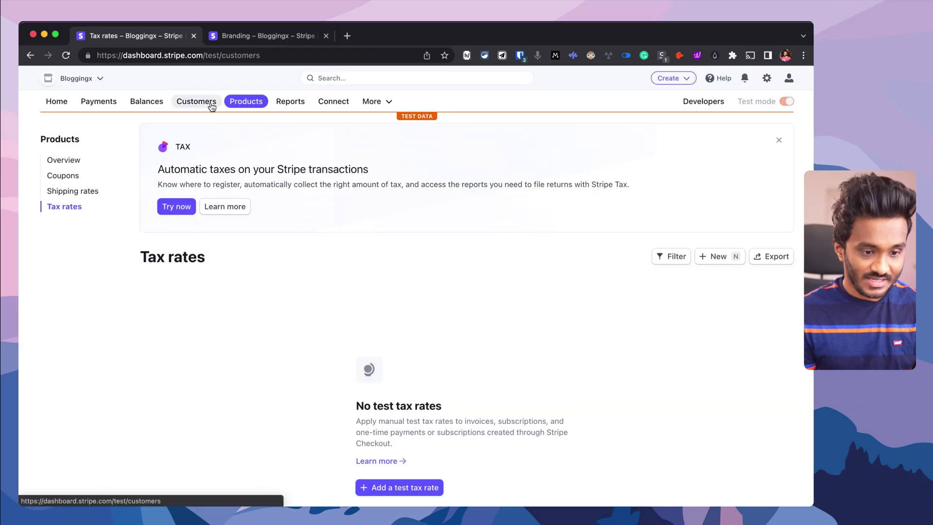
Examine the fields of the new customer form in the customer list, closing it without adding a customer
left_click(206, 103)
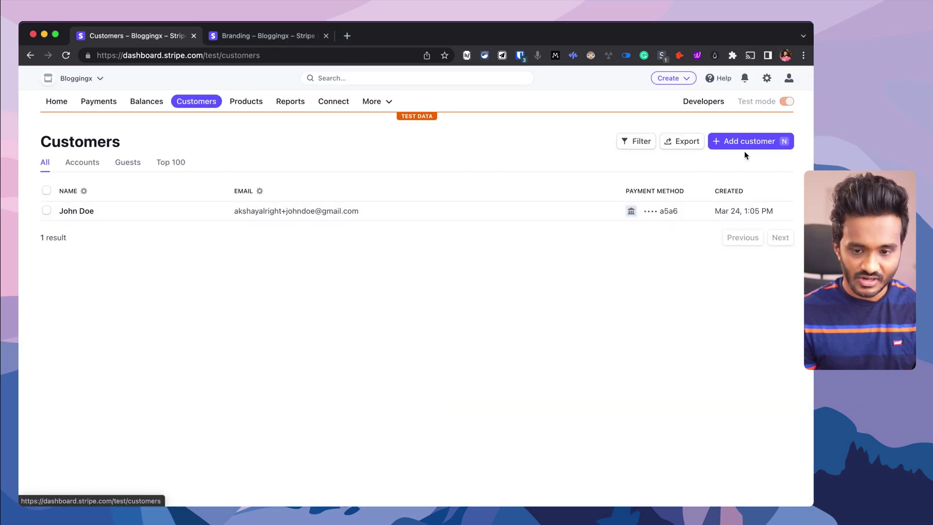
left_click(757, 143)
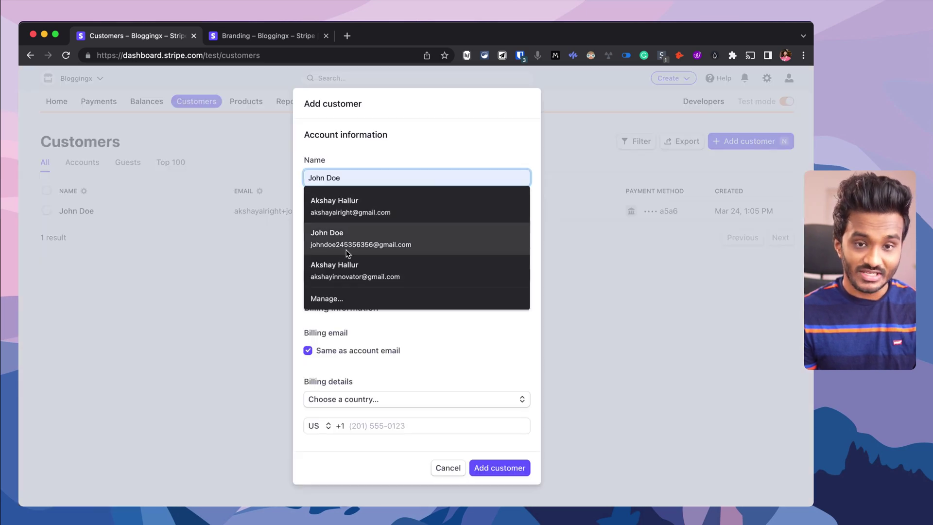
left_click(408, 146)
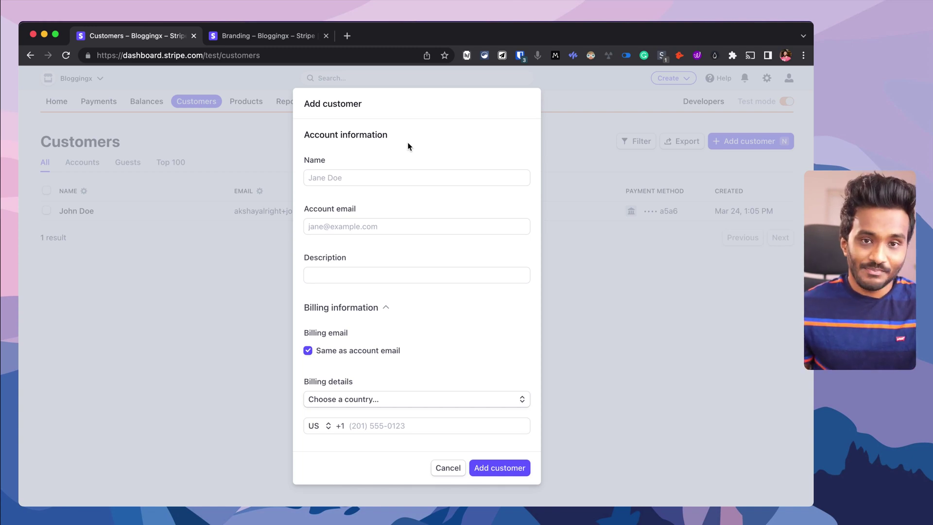
scroll(397, 363, "down", 10)
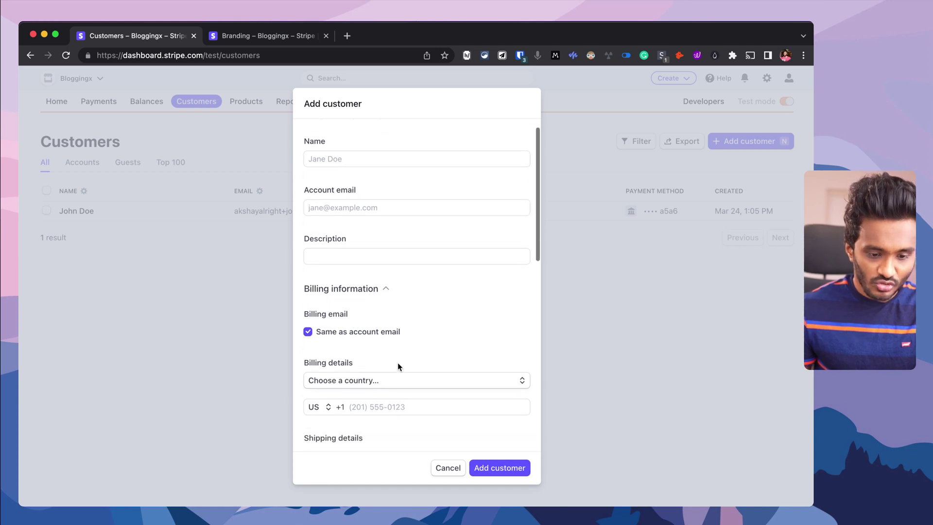
scroll(398, 363, "down", 5)
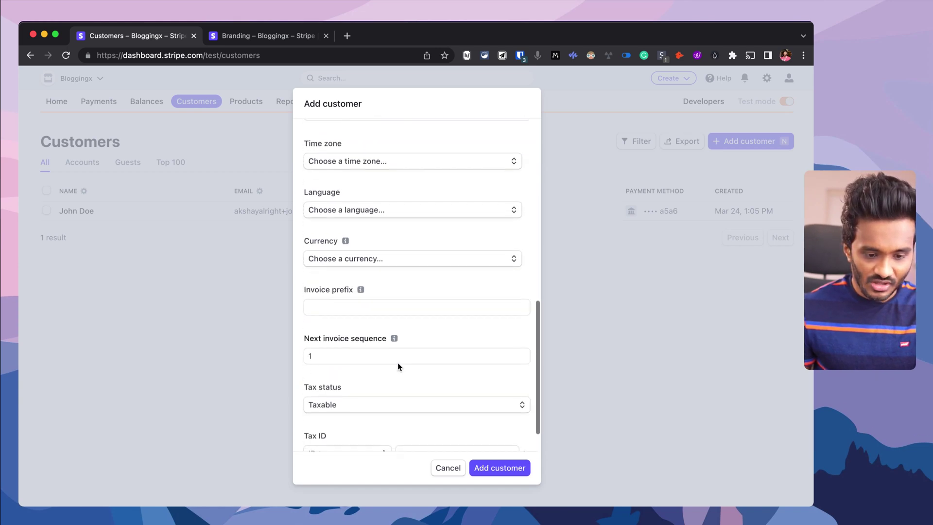
left_click(446, 468)
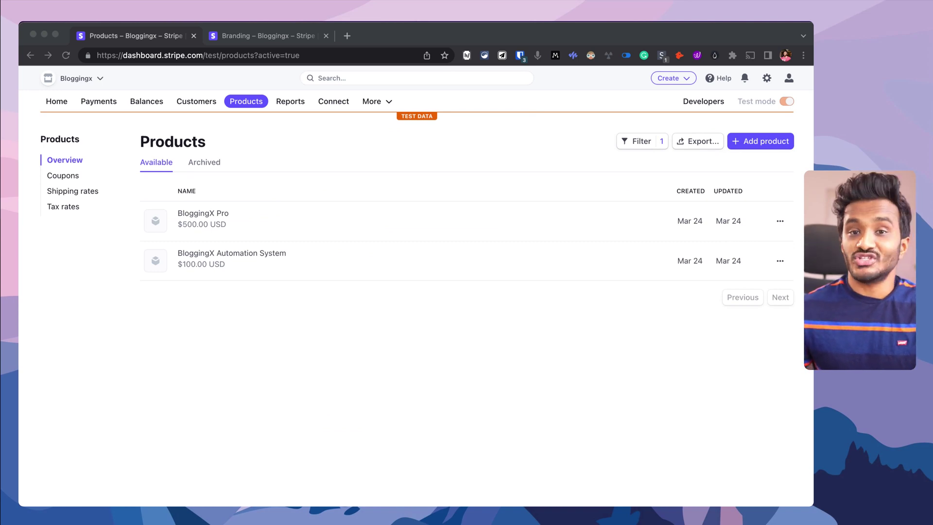
Add and save a product named "Graphic Design" with standard pricing at $50.00 USD
left_click(741, 156)
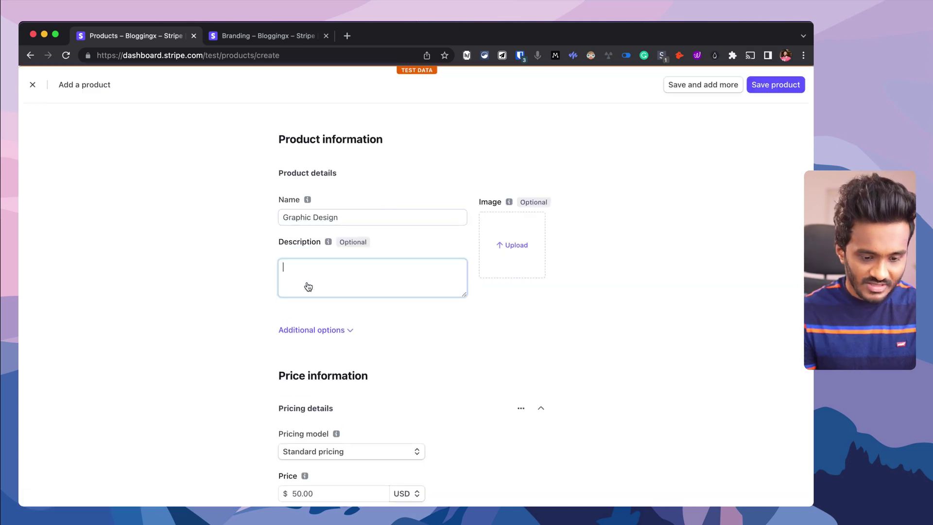
scroll(334, 406, "down", 3)
scroll(381, 357, "up", 3)
left_click(775, 85)
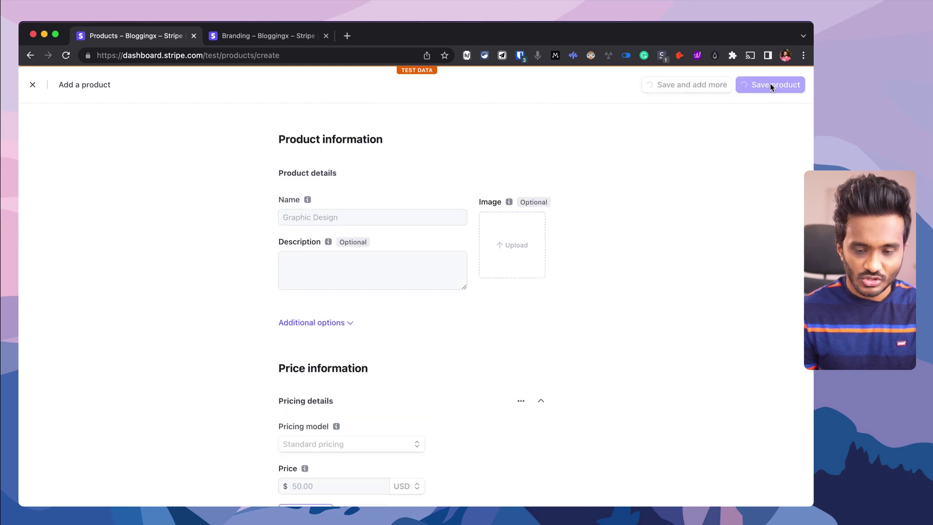
Create a new test invoice from the invoices list and assign it to the existing test customer
left_click(99, 104)
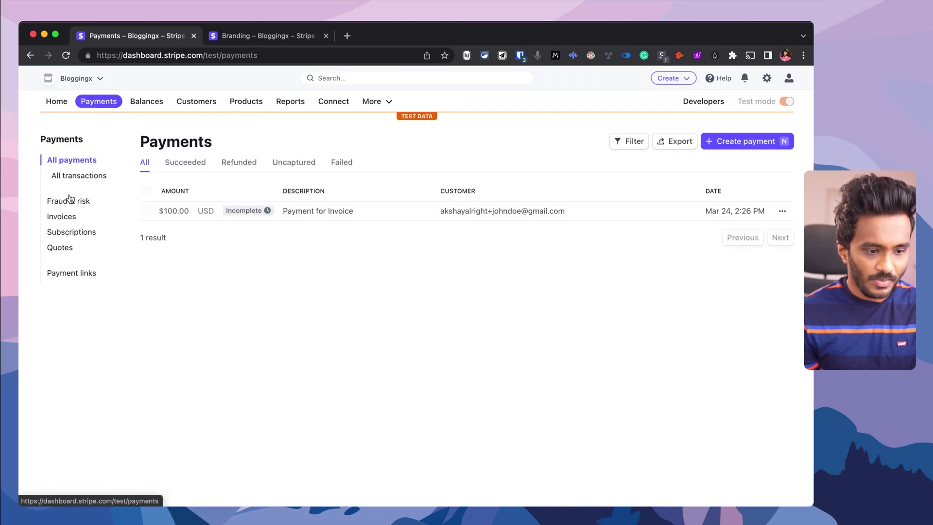
left_click(61, 218)
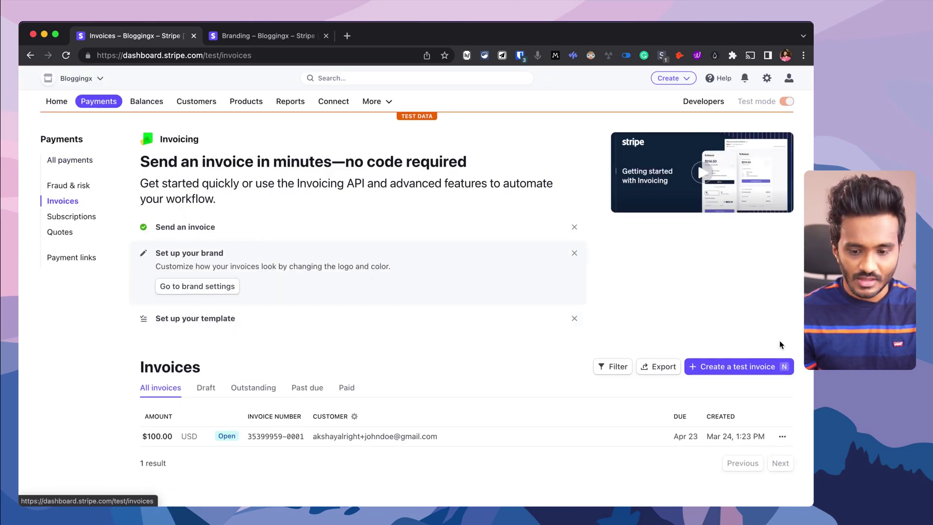
left_click(755, 367)
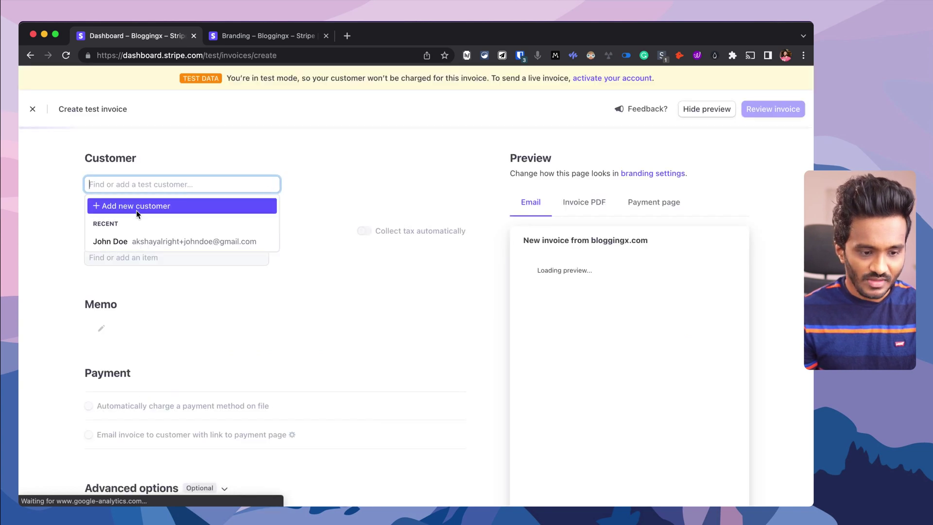
left_click(113, 243)
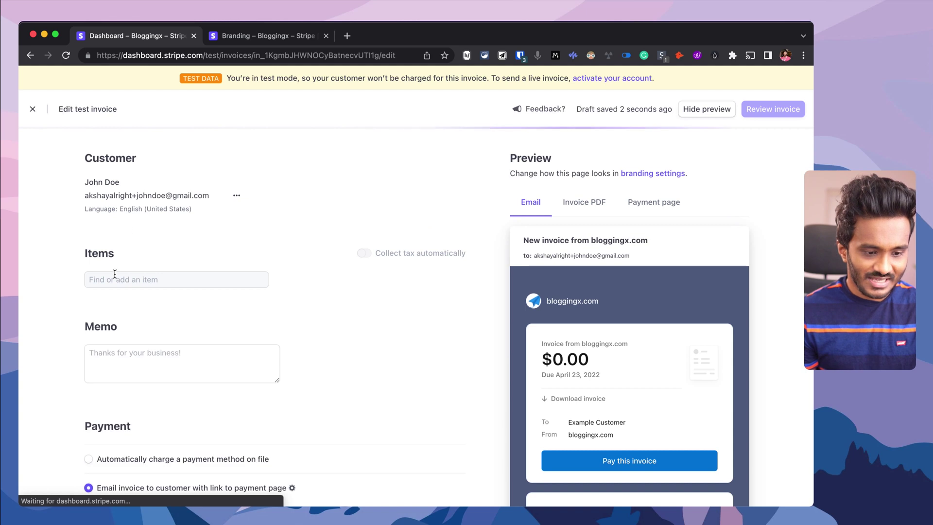
Add the Graphic Design product to the invoice with a quantity of 5 and a price of $250, and save the item
scroll(115, 282, "down", 2)
left_click(117, 238)
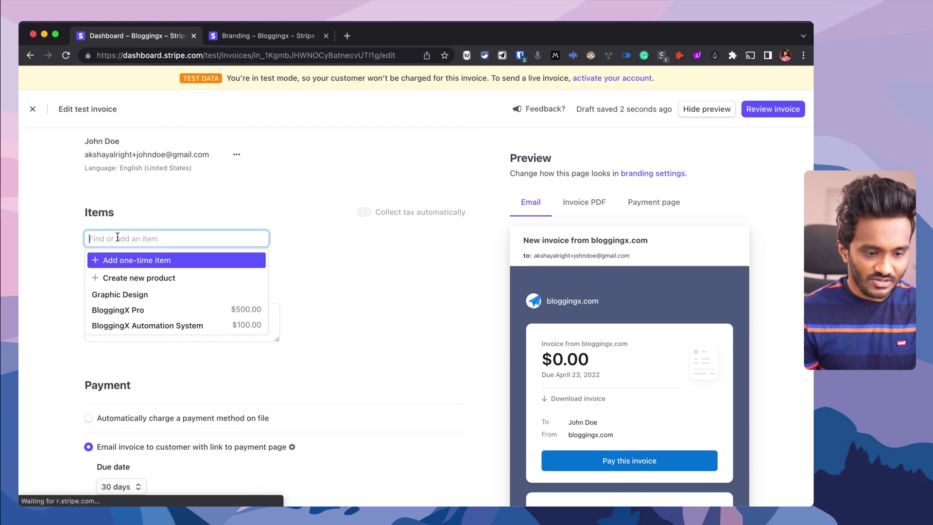
left_click(150, 294)
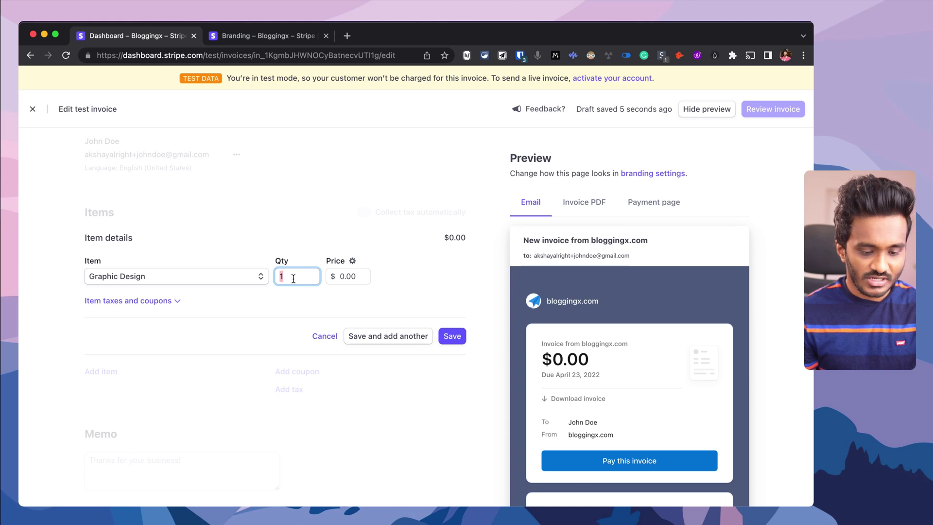
type("5")
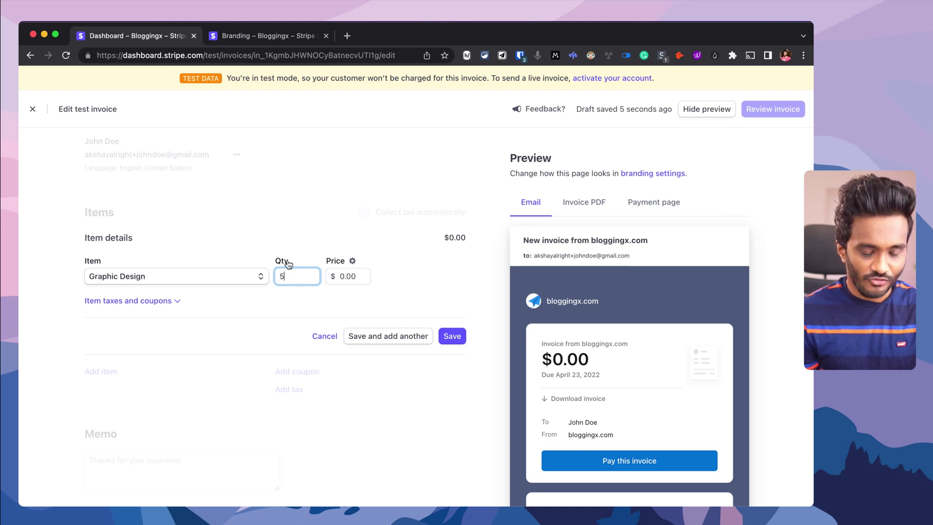
left_click(346, 278)
type("250")
left_click(451, 336)
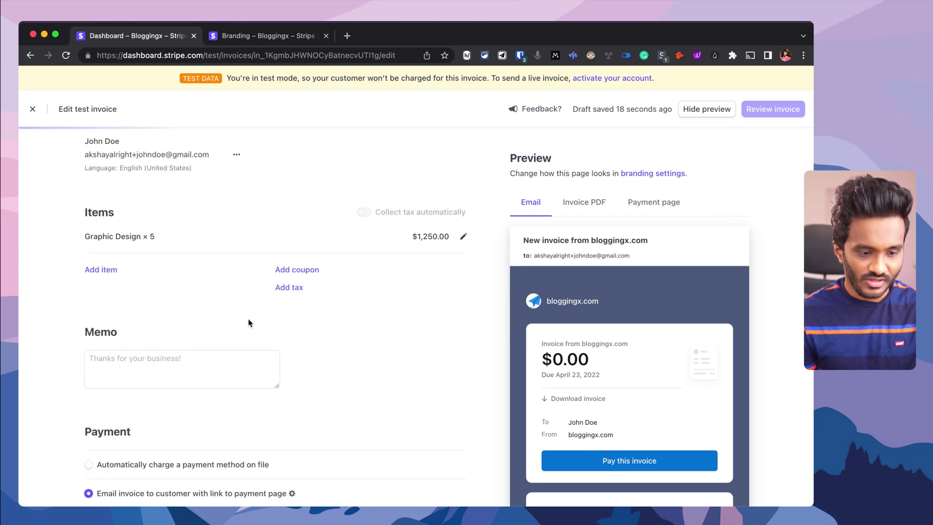
Change the Graphic Design item's unit price to $50 with a quantity of 5, and save the item
left_click(463, 236)
type("1")
triple_click(347, 278)
key("BackSpace")
type("50")
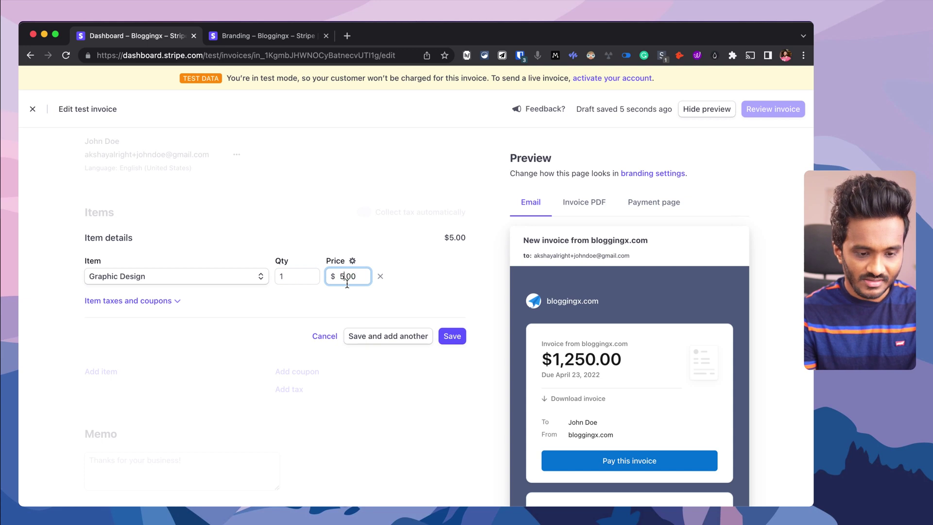
left_click(298, 273)
type("5")
left_click(451, 336)
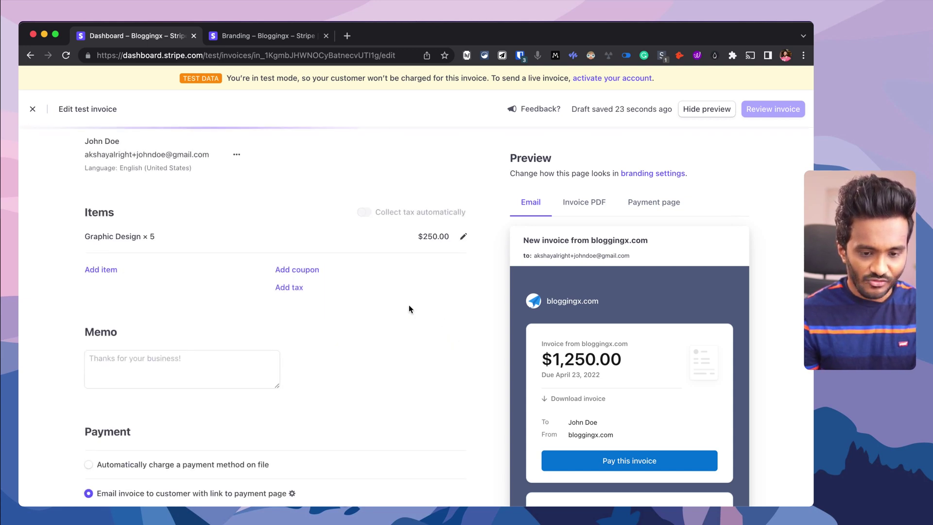
Review the invoice's items and payment settings, and check its email and PDF previews
scroll(418, 316, "up", 2)
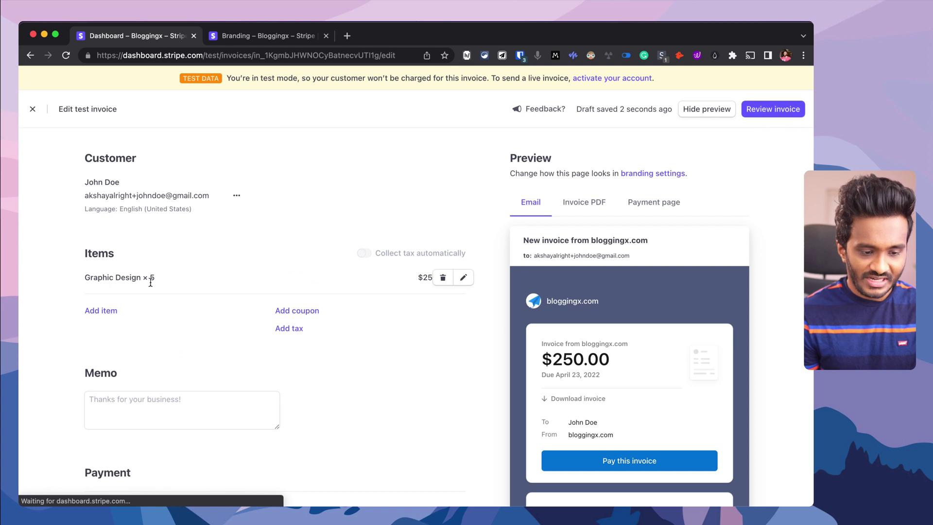
scroll(202, 346, "down", 5)
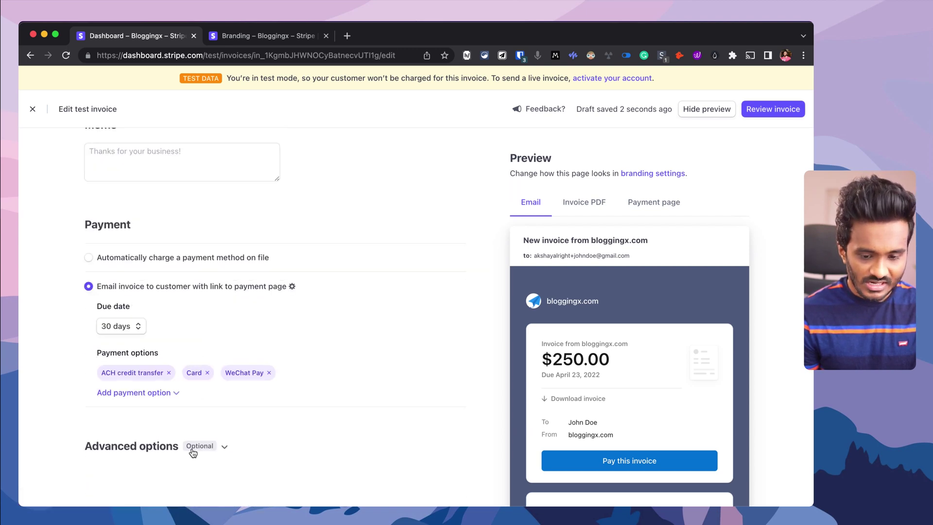
scroll(636, 383, "down", 2)
scroll(636, 381, "down", 1)
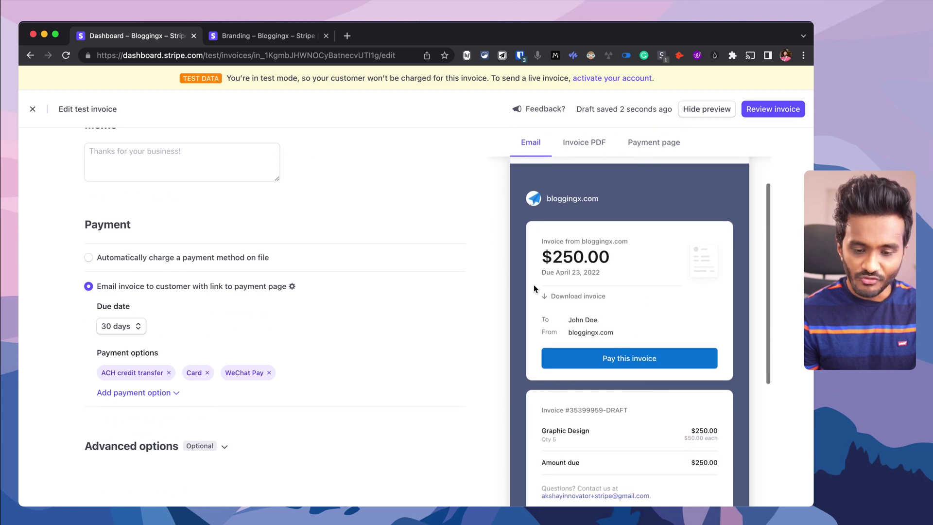
left_click(593, 144)
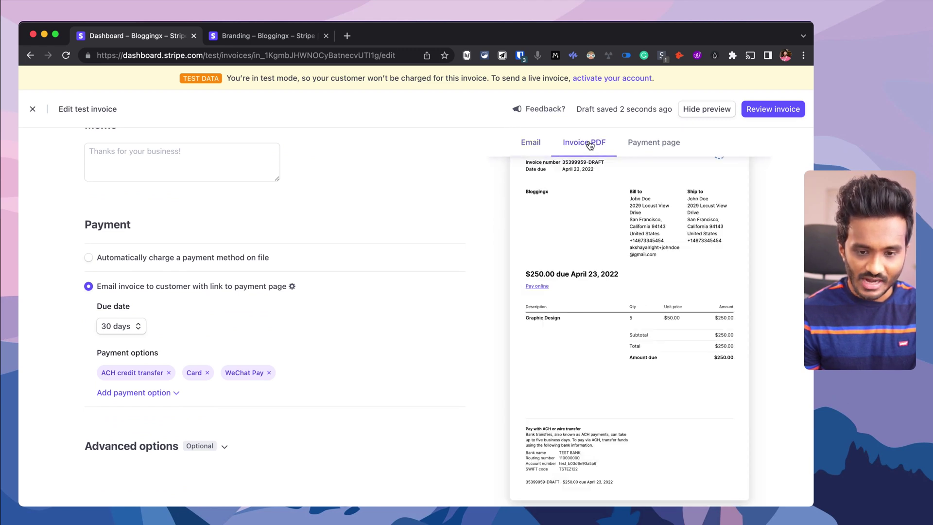
scroll(609, 309, "up", 1)
Open the invoice's send confirmation, dismiss it without sending, and close the invoice editor
left_click(767, 109)
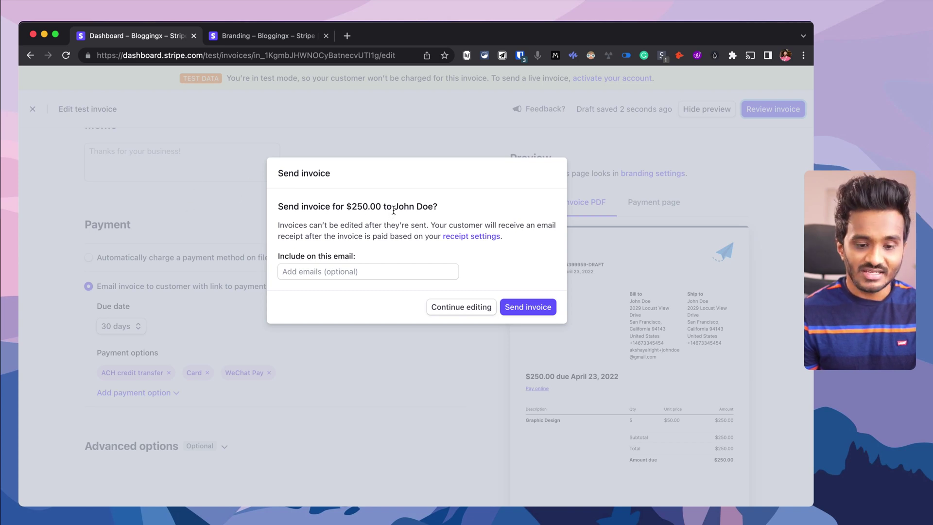
key("Escape")
scroll(631, 320, "down", 5)
scroll(632, 321, "up", 2)
scroll(631, 321, "up", 3)
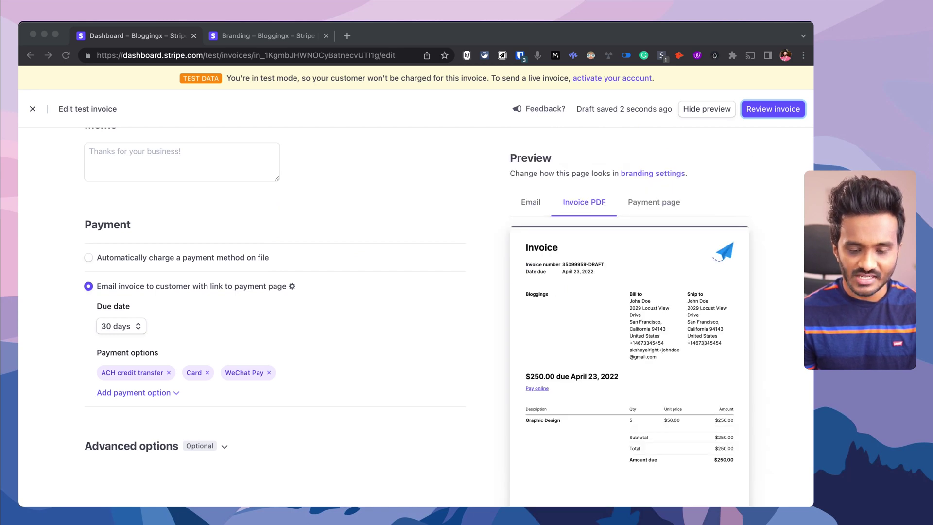
left_click(40, 112)
left_click(33, 109)
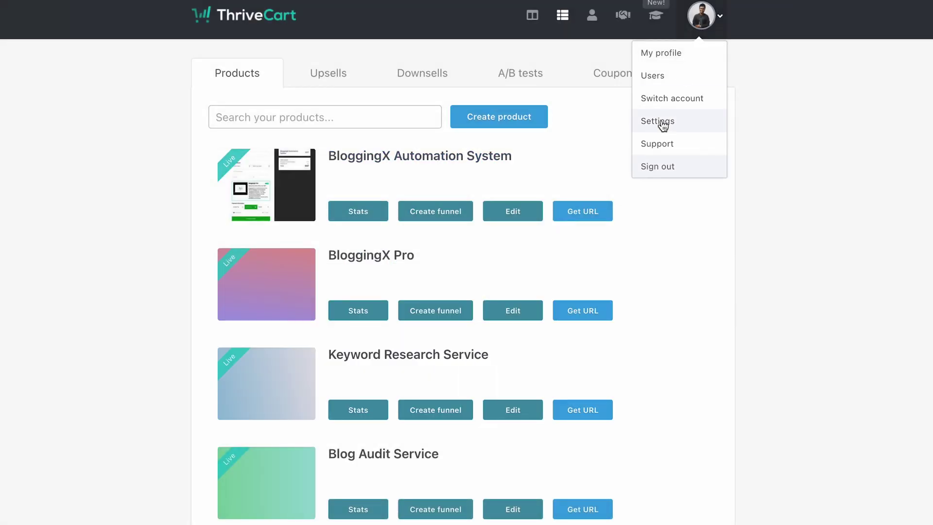
Switch to ThriveCart's settings, start the Stripe integration and connect the preselected Stripe account
left_click(662, 122)
left_click(294, 206)
left_click(292, 272)
scroll(457, 394, "down", 3)
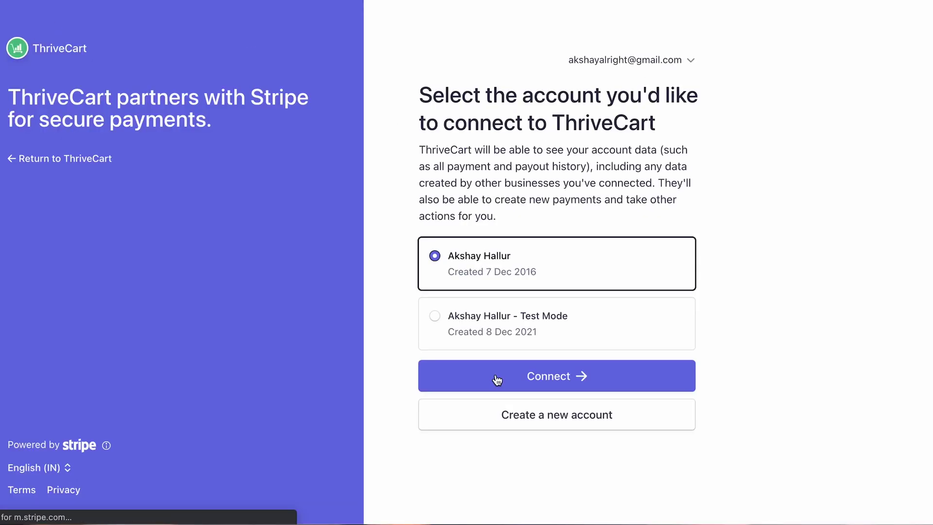
left_click(554, 375)
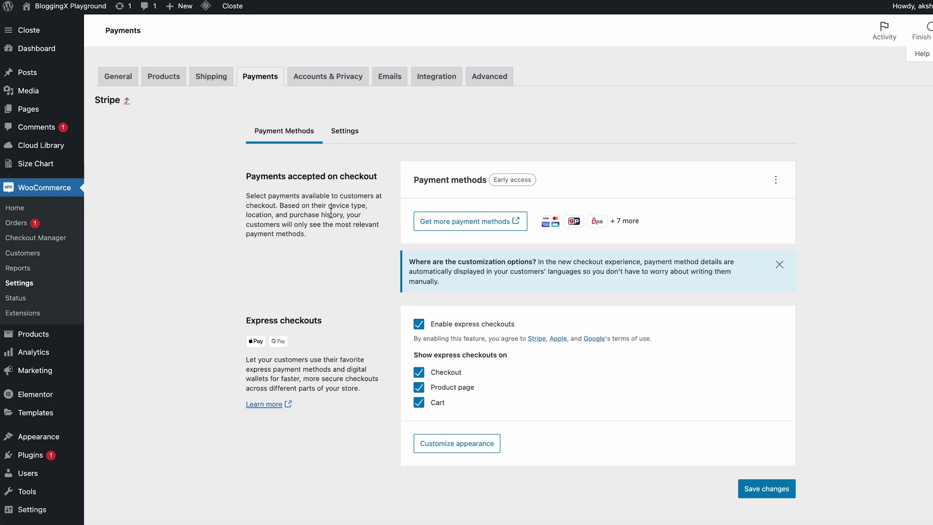
Open the account keys in WooCommerce's Stripe settings, switch Stripe's API keys page to live data, and save the live account keys
left_click(353, 137)
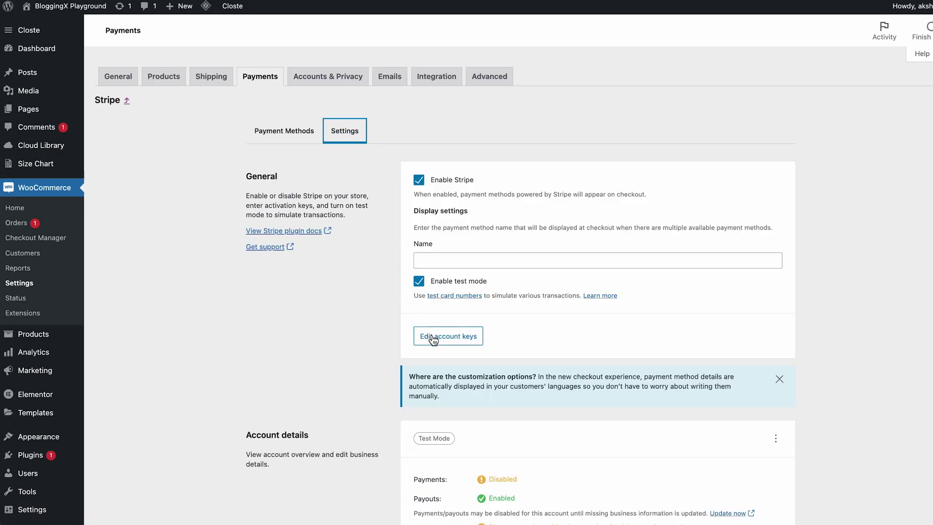
left_click(433, 339)
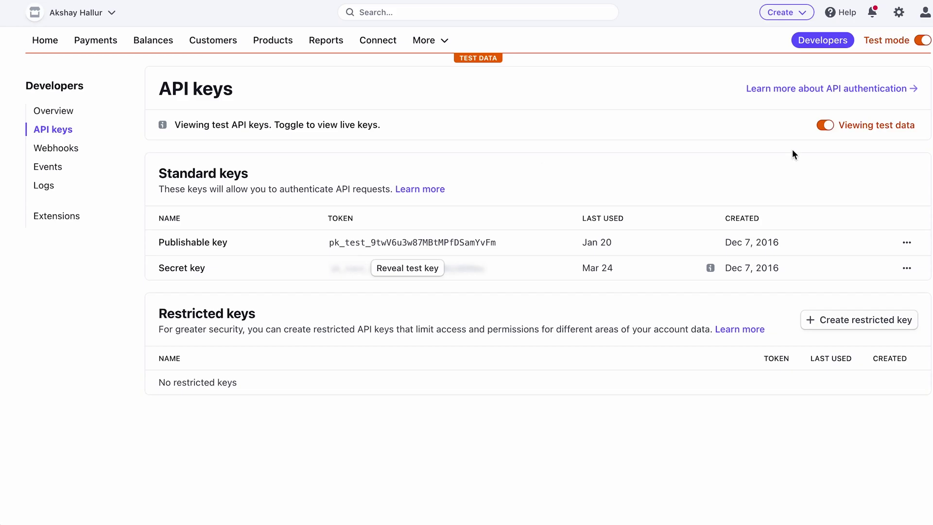
left_click(823, 126)
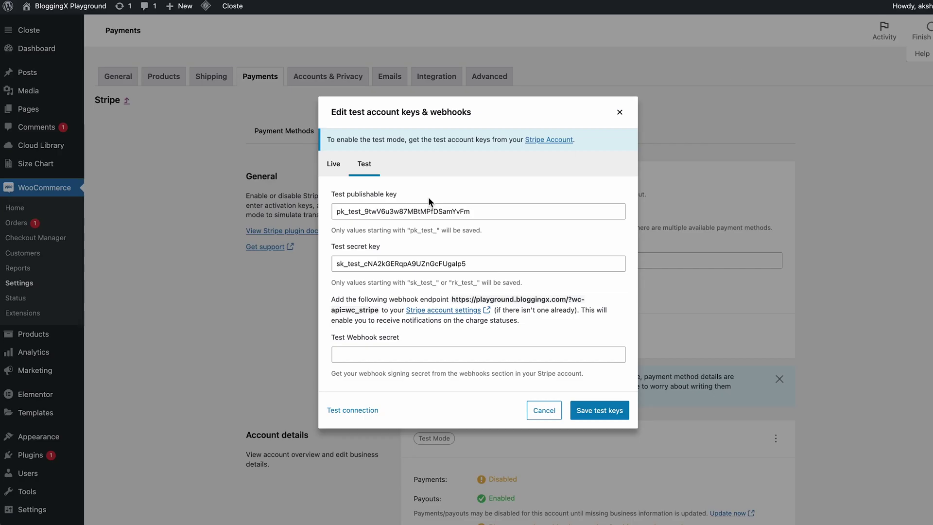
left_click(333, 156)
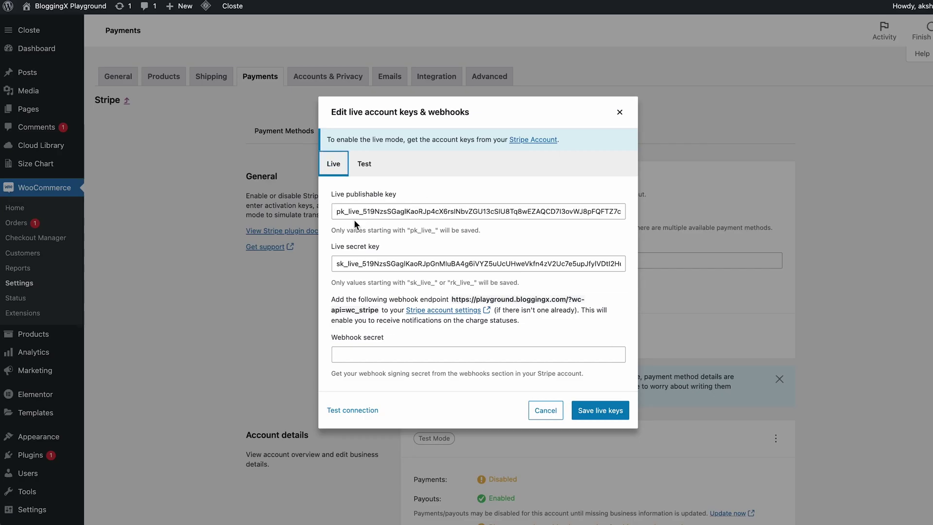
left_click(597, 411)
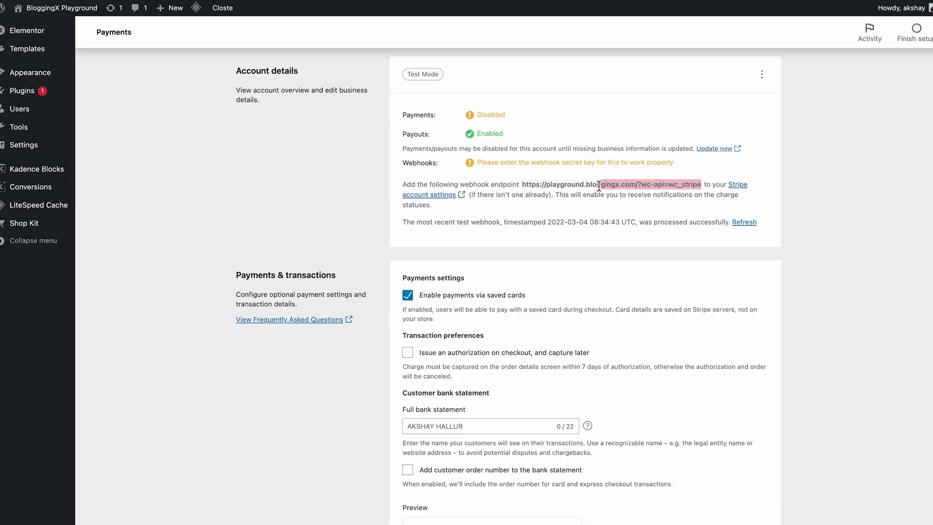
Open the Stripe account settings linked from WooCommerce's webhook endpoint instructions
left_click(430, 198)
left_click(377, 183)
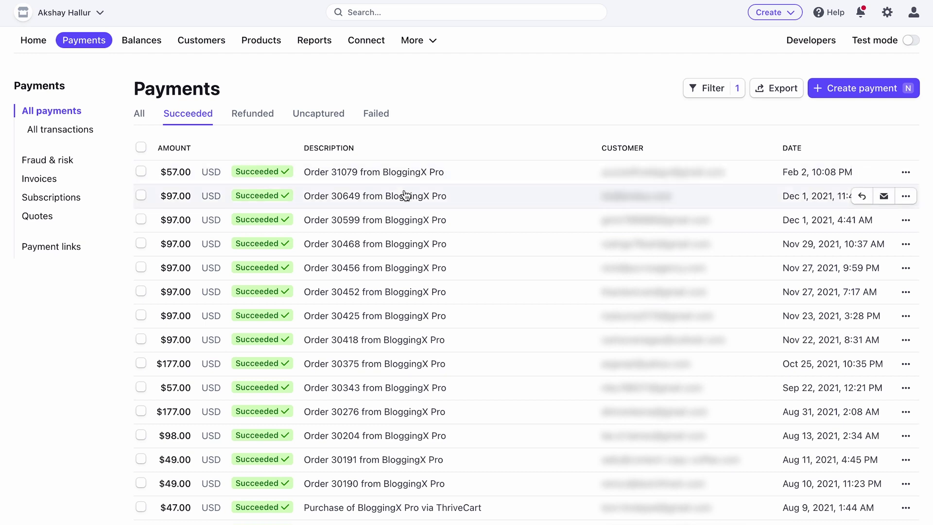
Review the succeeded payments in the Stripe dashboard and look over the Invoices page
scroll(405, 203, "down", 3)
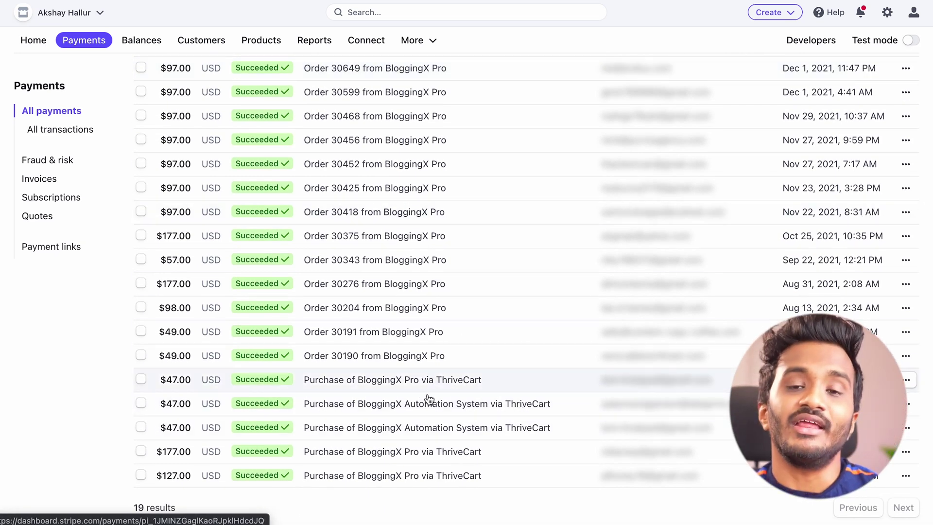
scroll(438, 388, "up", 3)
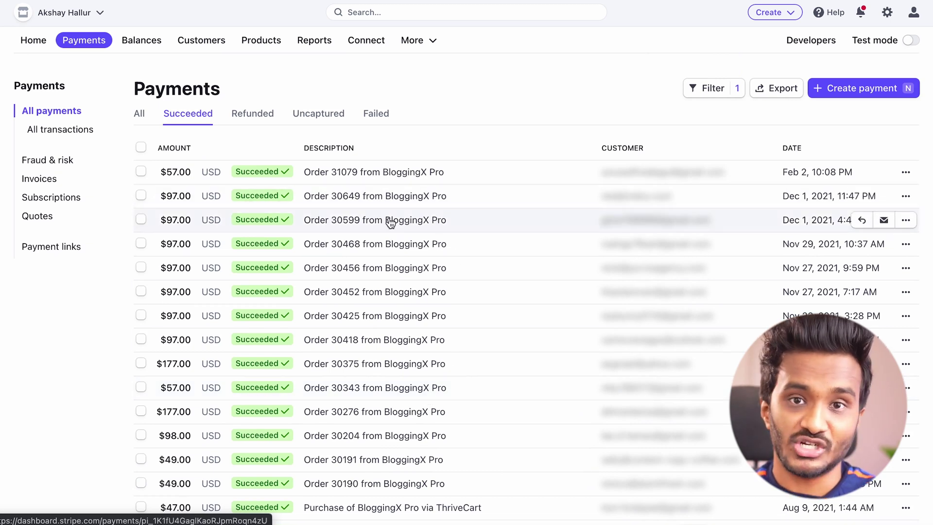
left_click(49, 179)
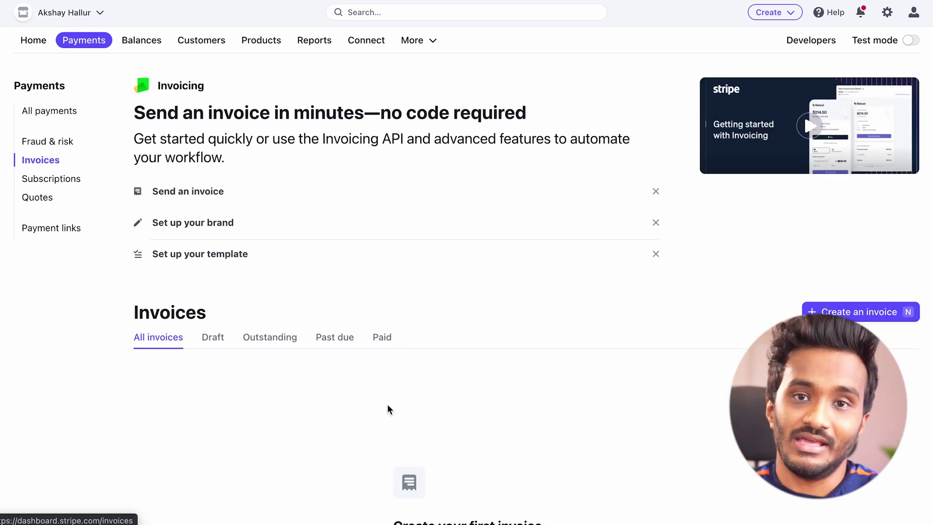
scroll(352, 318, "down", 5)
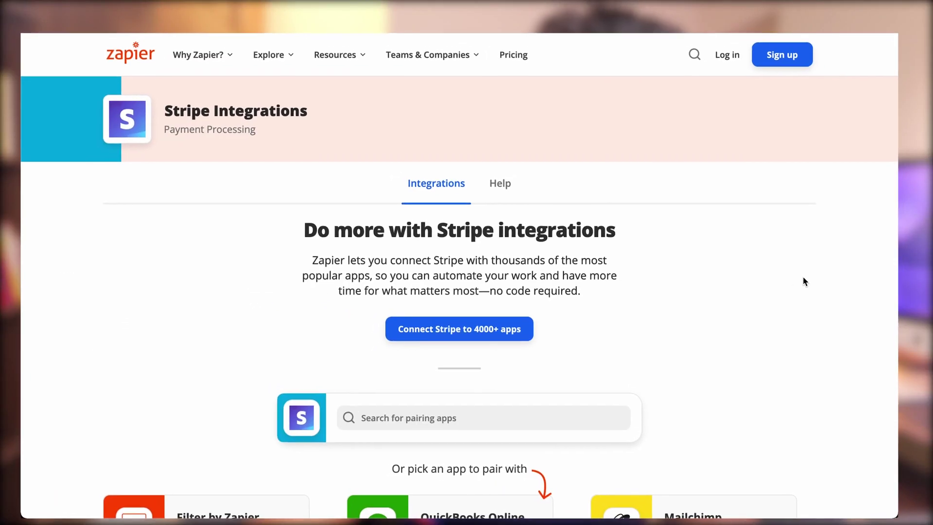
Browse the supported triggers and actions on Zapier's Stripe Integrations page, loading more entries to examine the full list
scroll(804, 281, "down", 15)
scroll(804, 295, "down", 5)
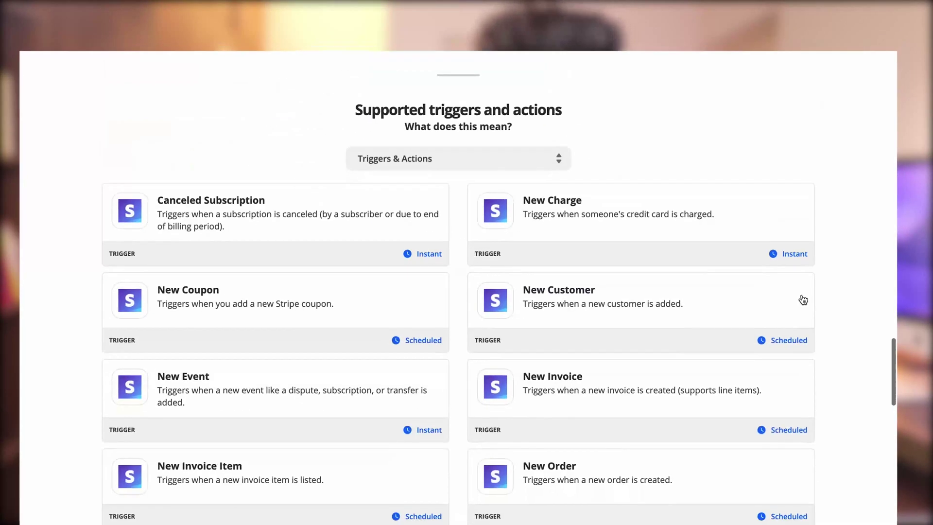
scroll(331, 233, "down", 2)
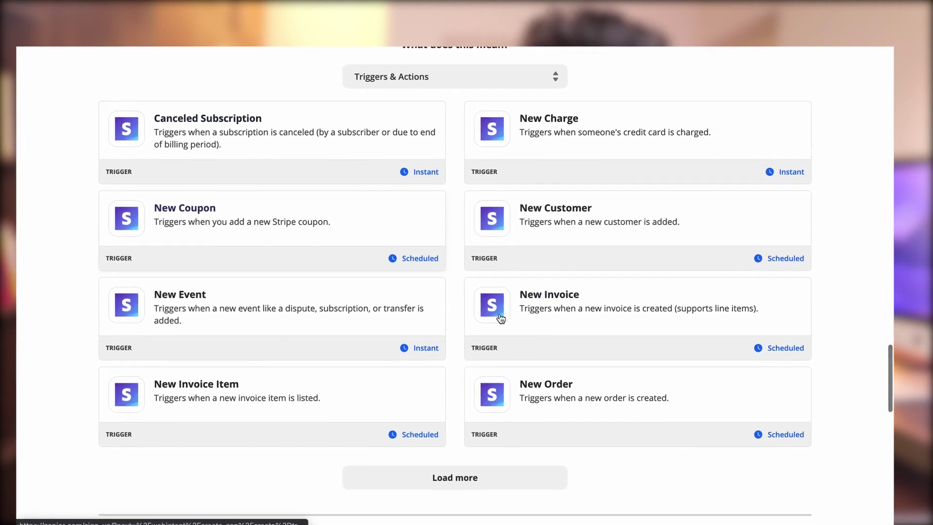
left_click(443, 467)
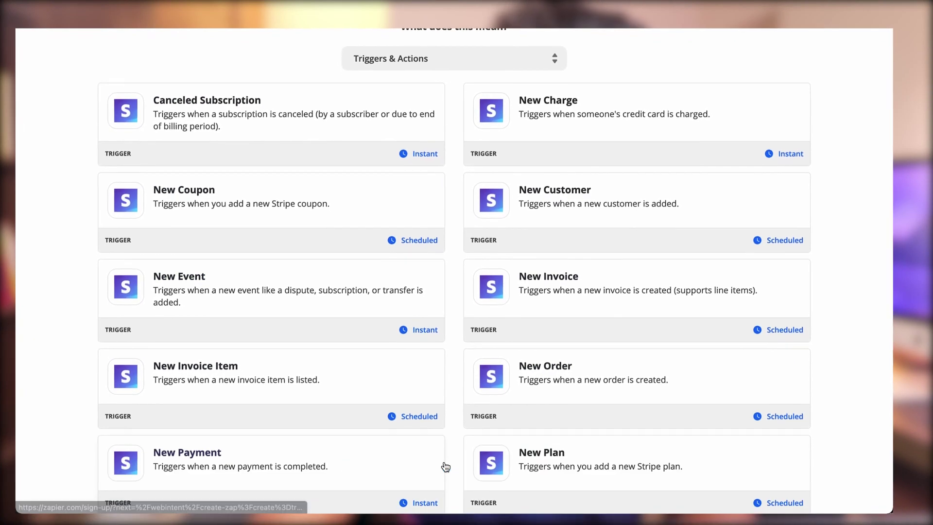
scroll(441, 458, "down", 6)
scroll(215, 248, "down", 3)
scroll(511, 397, "down", 3)
scroll(515, 402, "down", 2)
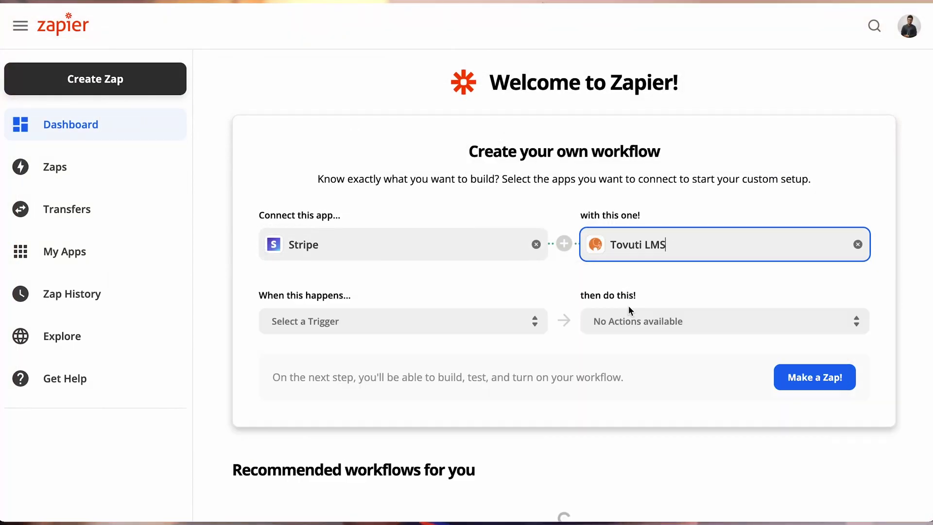
Choose New Invoice Item as the Stripe trigger in Zapier's workflow builder and browse the available Tovuti LMS actions
left_click(407, 322)
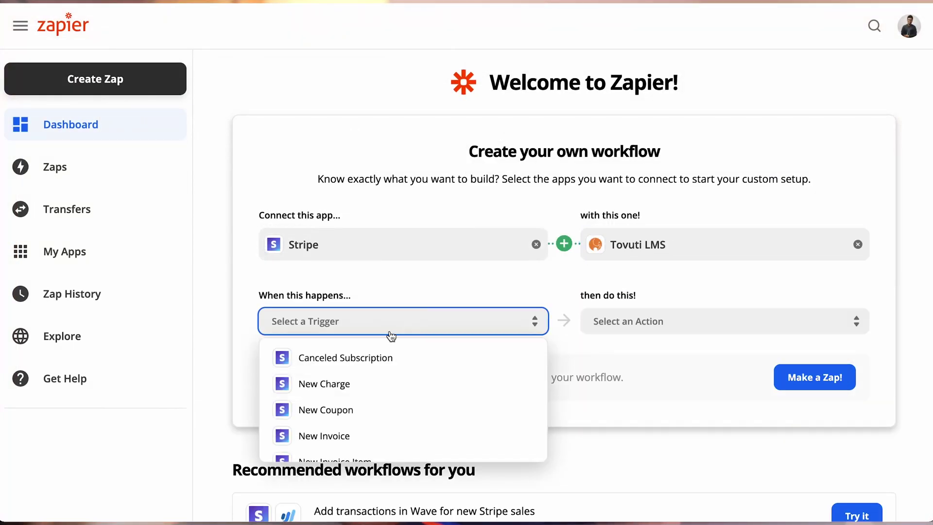
left_click(328, 458)
left_click(602, 322)
scroll(661, 402, "down", 2)
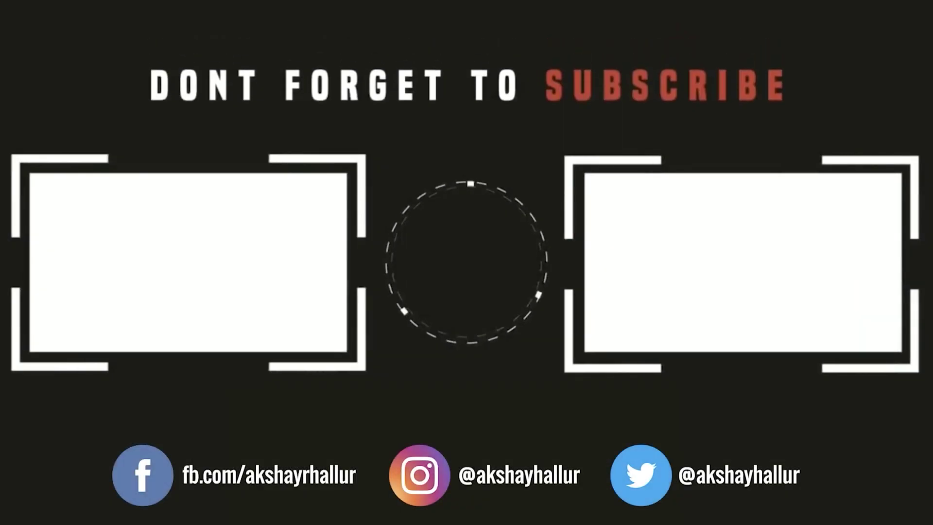